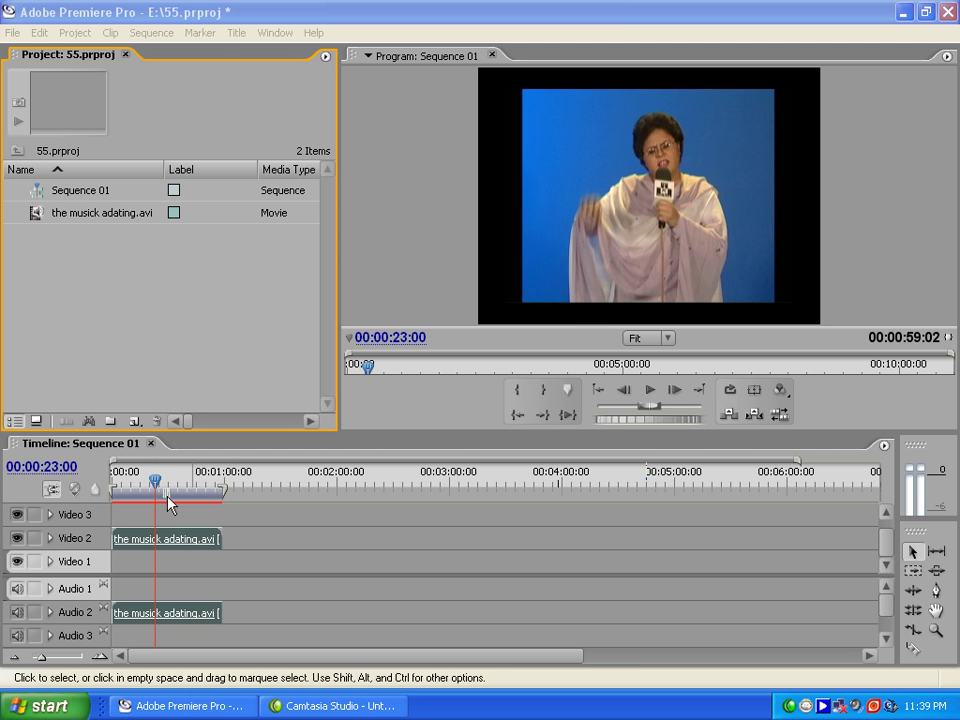
# Play a few seconds of the sequence to hear its sound, and adjust the PC Beep volume in the system's Volume Control mixer
pyautogui.click(651, 390)
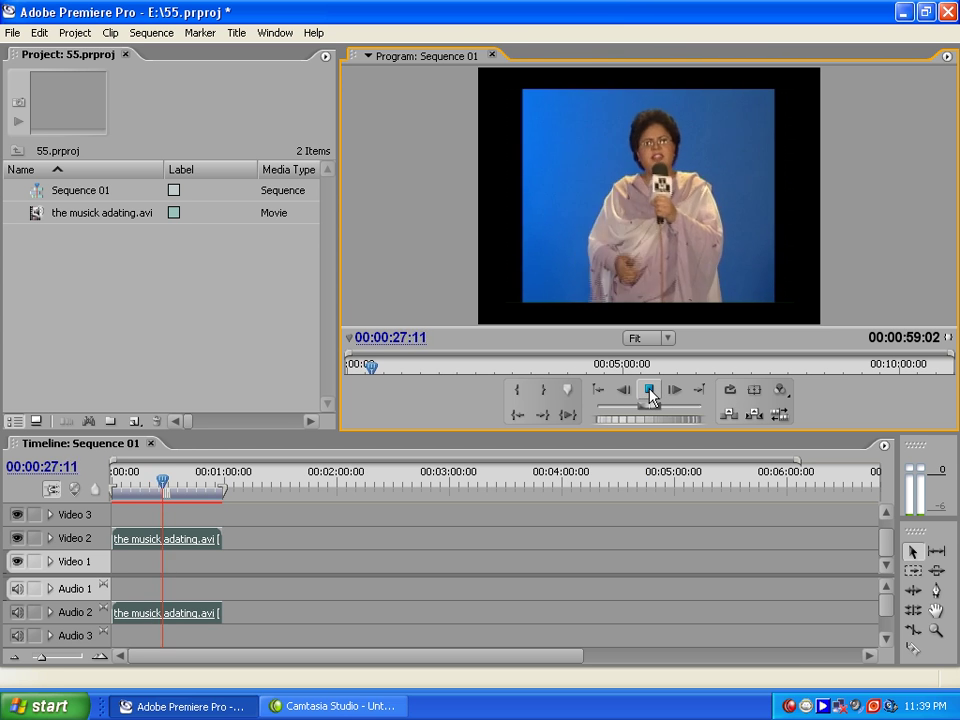
pyautogui.click(650, 395)
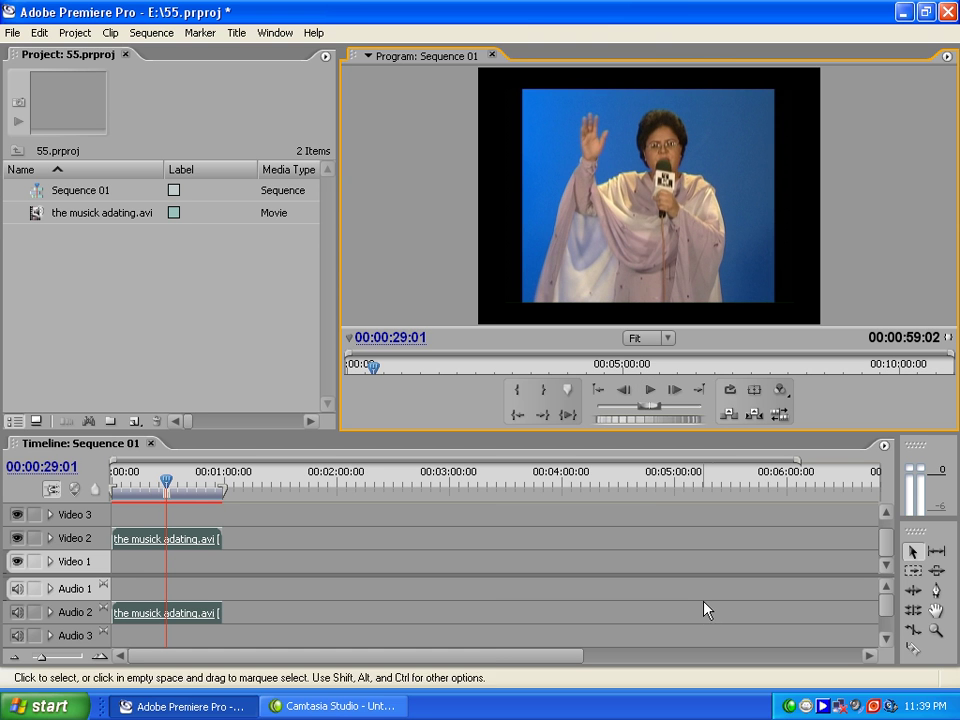
pyautogui.click(860, 712)
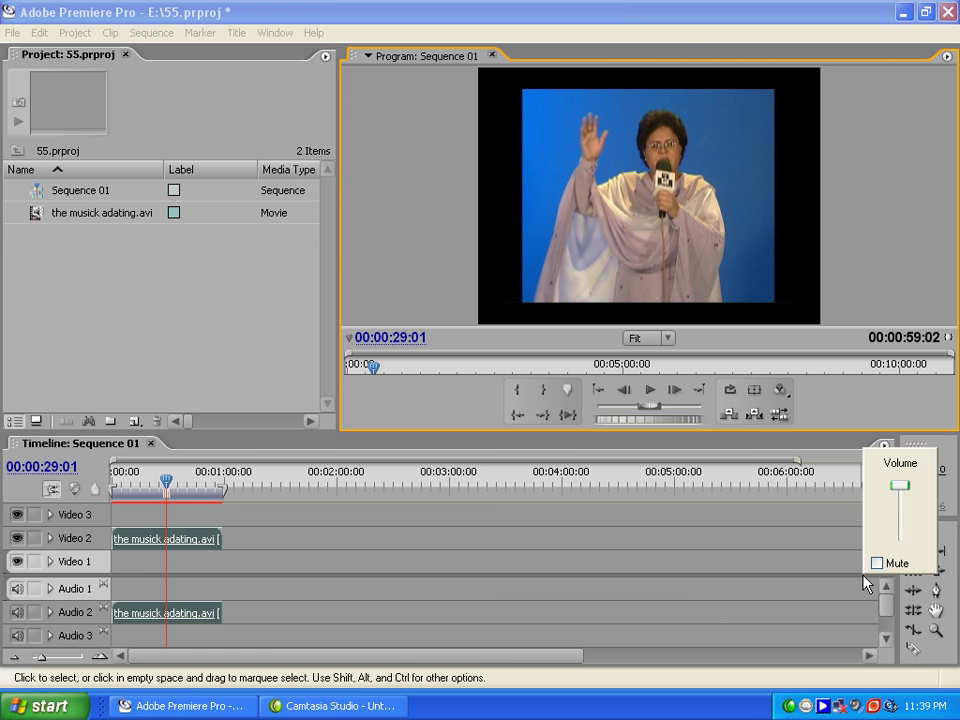
pyautogui.doubleClick(853, 706)
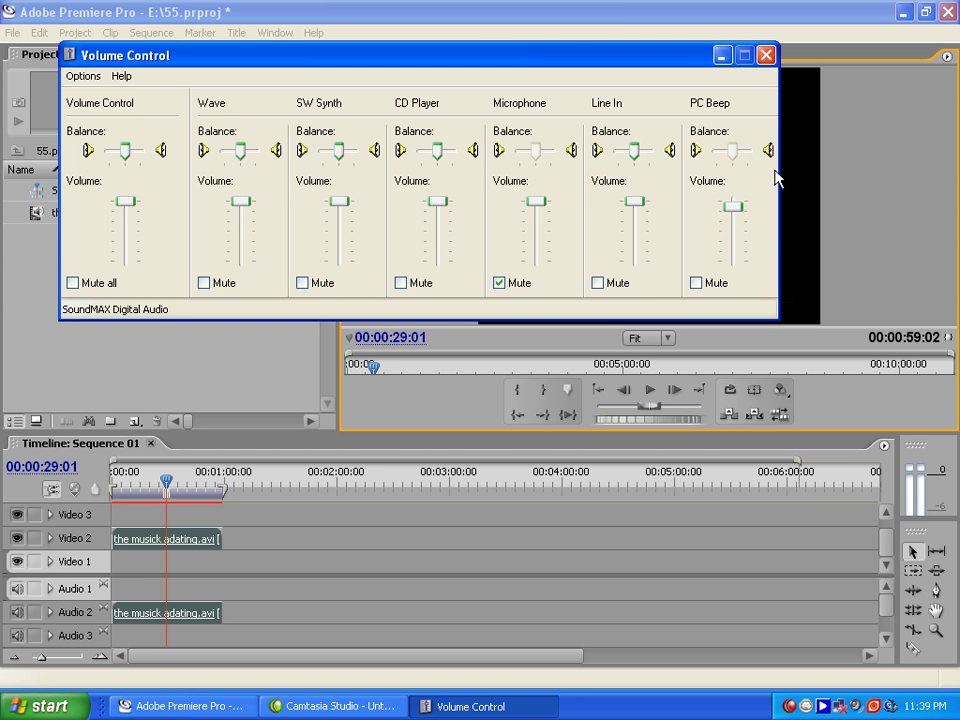
pyautogui.moveTo(735, 208)
pyautogui.mouseDown()
pyautogui.moveTo(739, 193)
pyautogui.moveTo(724, 200)
pyautogui.mouseUp()
pyautogui.click(766, 55)
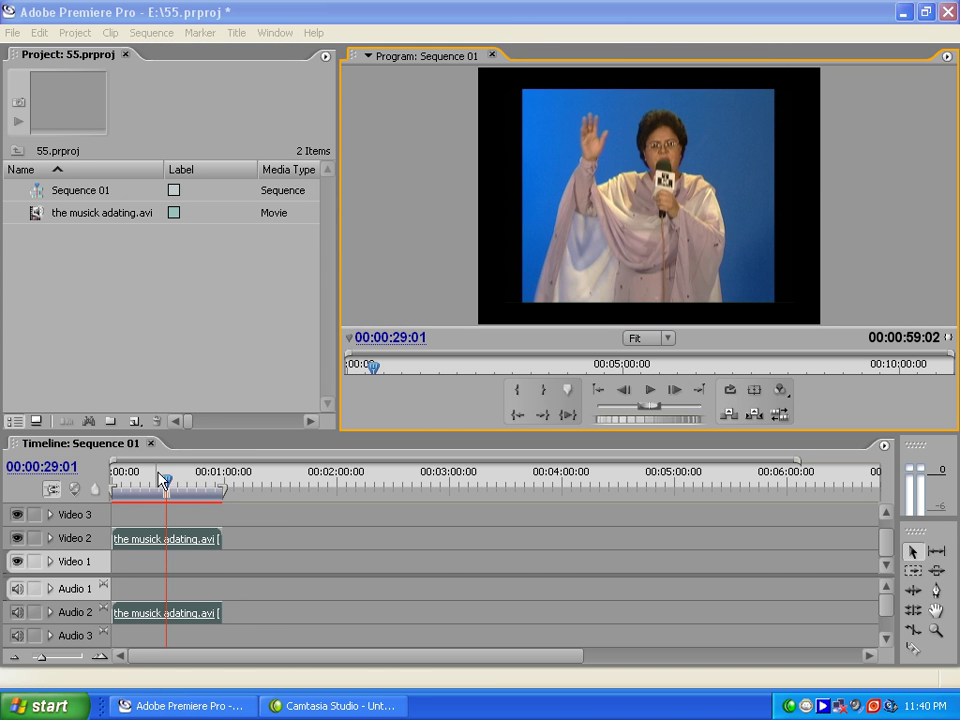
# Play the sequence from 00:00:09:13 for a few seconds to hear the clip's original audio
pyautogui.click(130, 478)
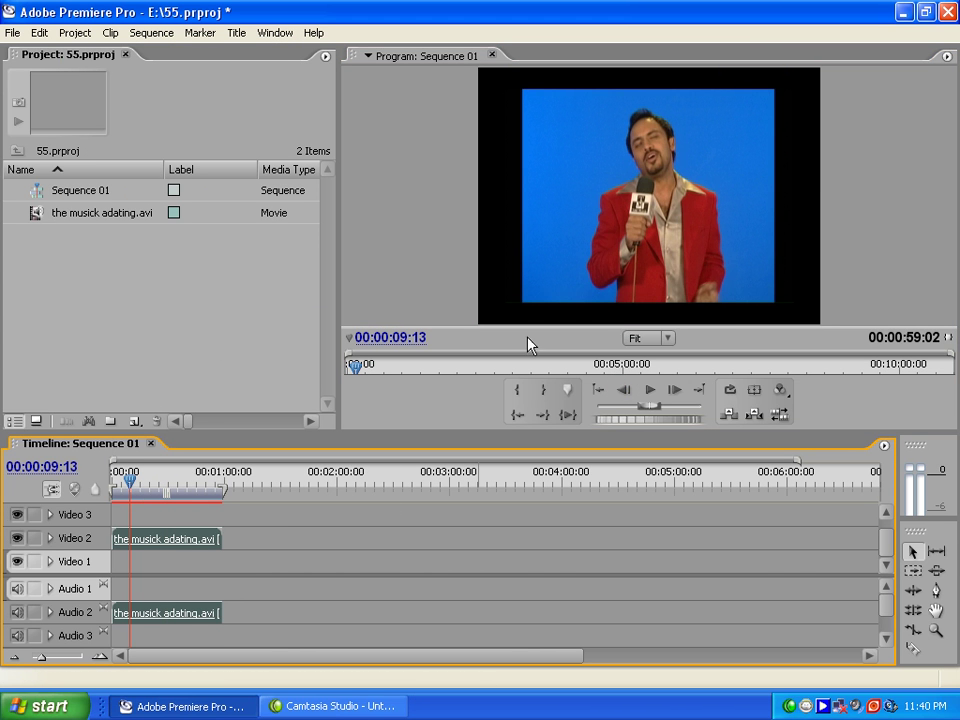
pyautogui.click(649, 391)
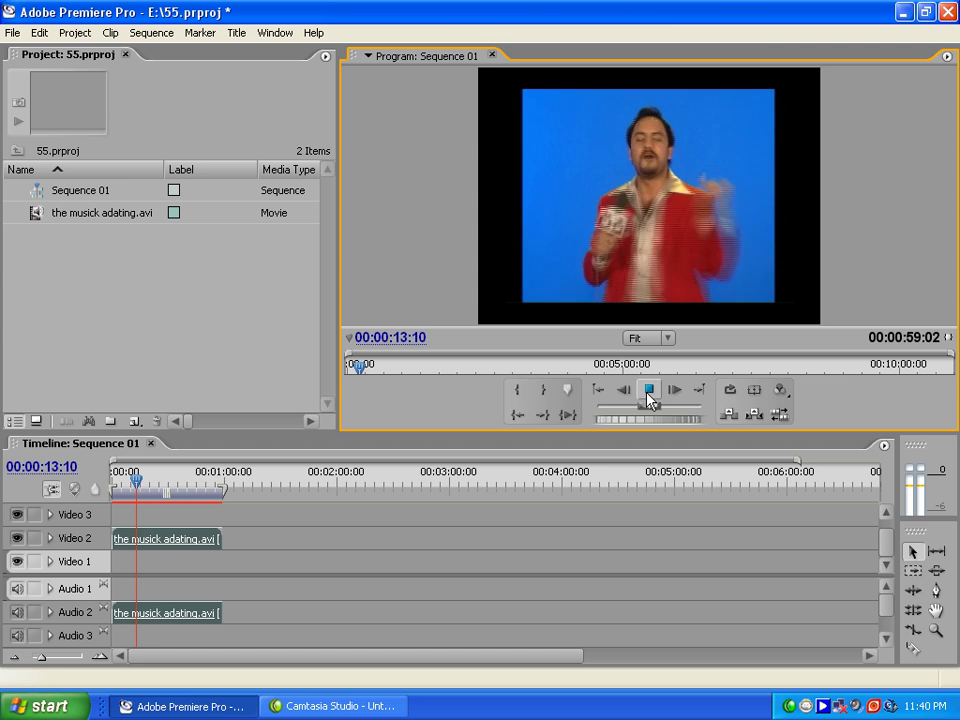
pyautogui.click(649, 393)
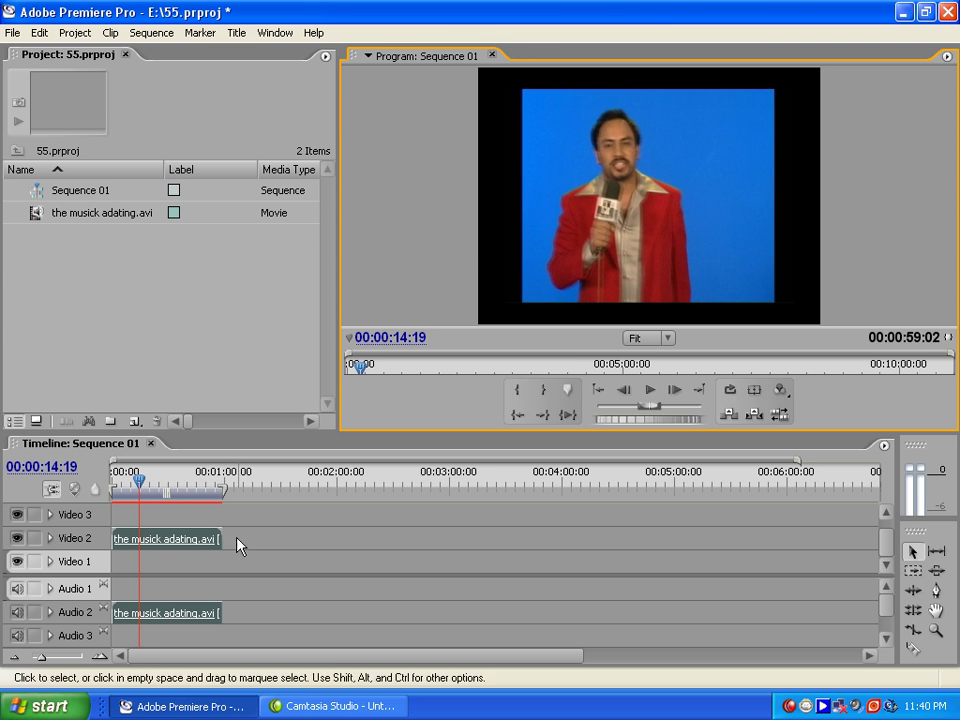
# Display the effects library in an enlarged area and expand the 5.1 audio effects
pyautogui.click(274, 33)
pyautogui.click(322, 80)
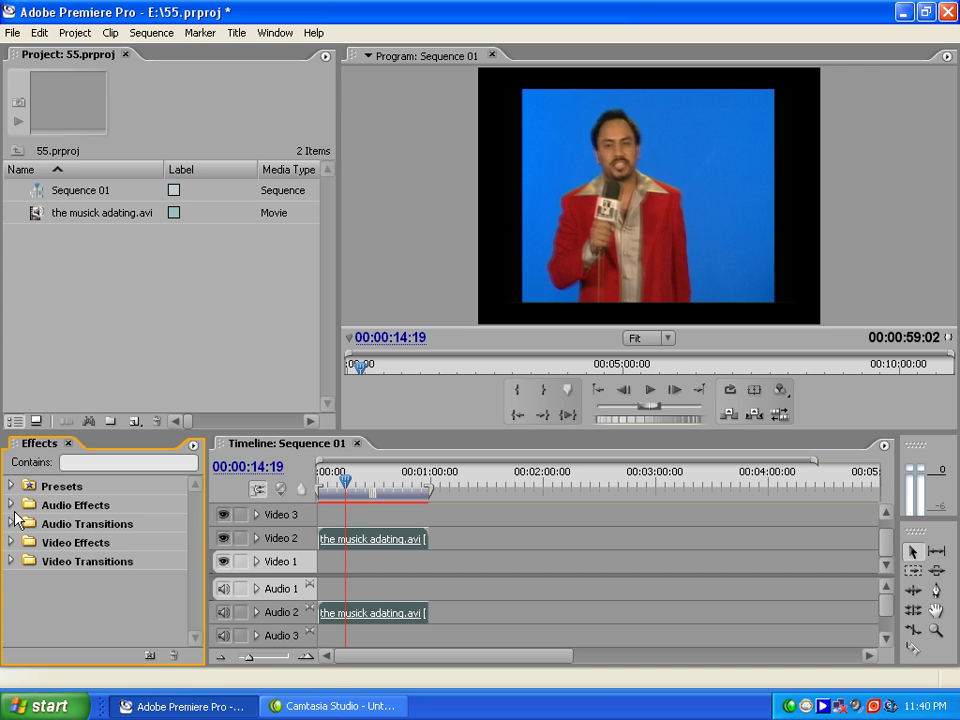
pyautogui.click(12, 505)
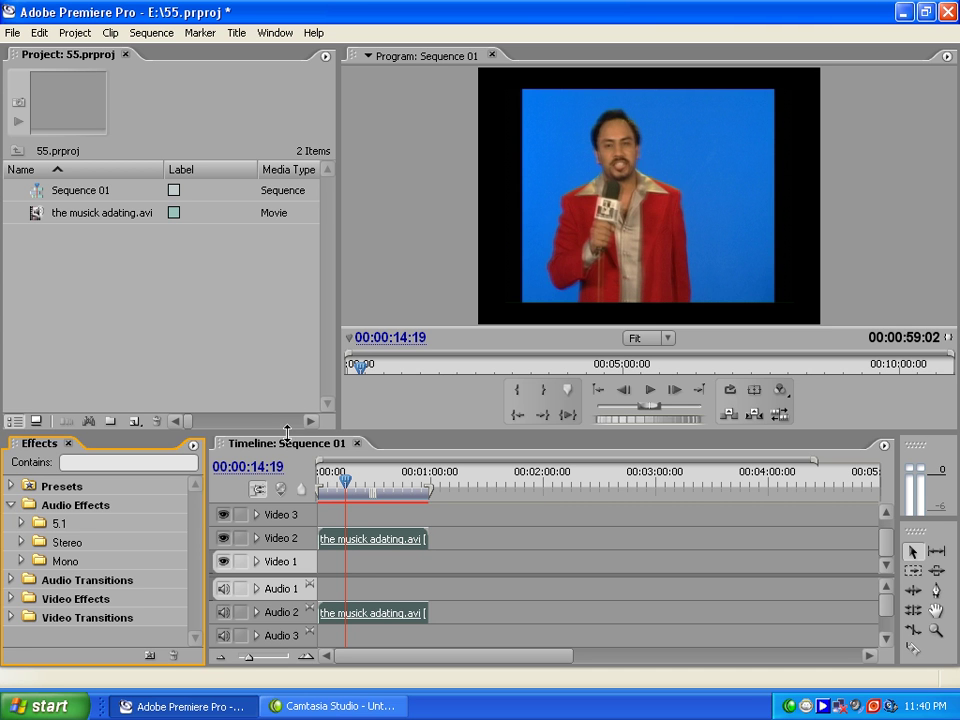
pyautogui.moveTo(288, 433); pyautogui.dragTo(287, 380)
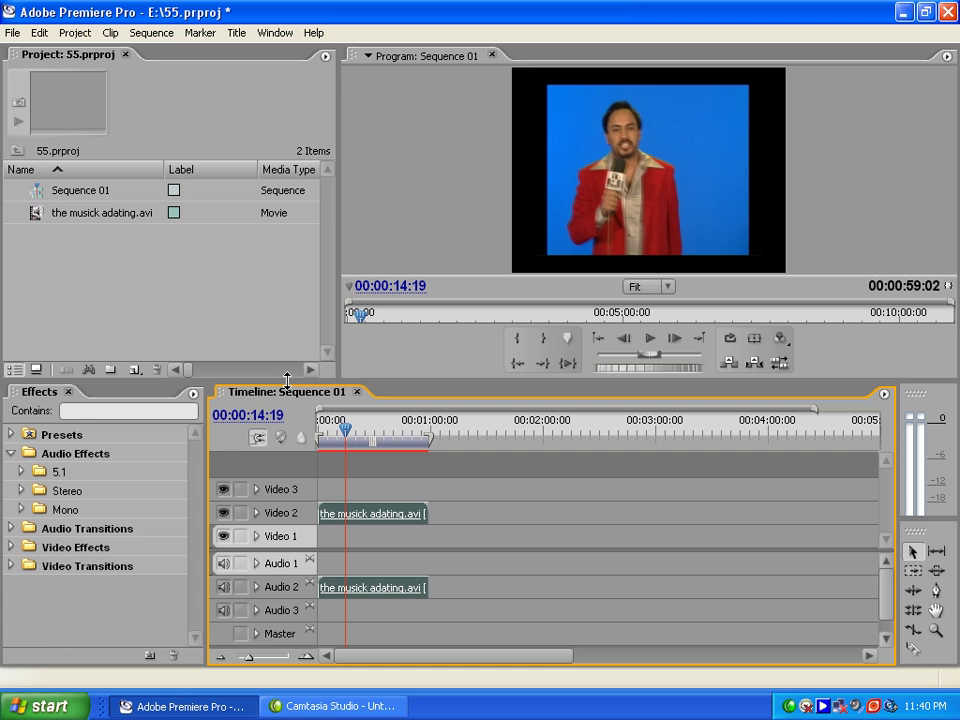
pyautogui.click(21, 472)
pyautogui.moveTo(195, 484)
pyautogui.mouseDown()
pyautogui.moveTo(196, 592)
pyautogui.moveTo(193, 471)
pyautogui.mouseUp()
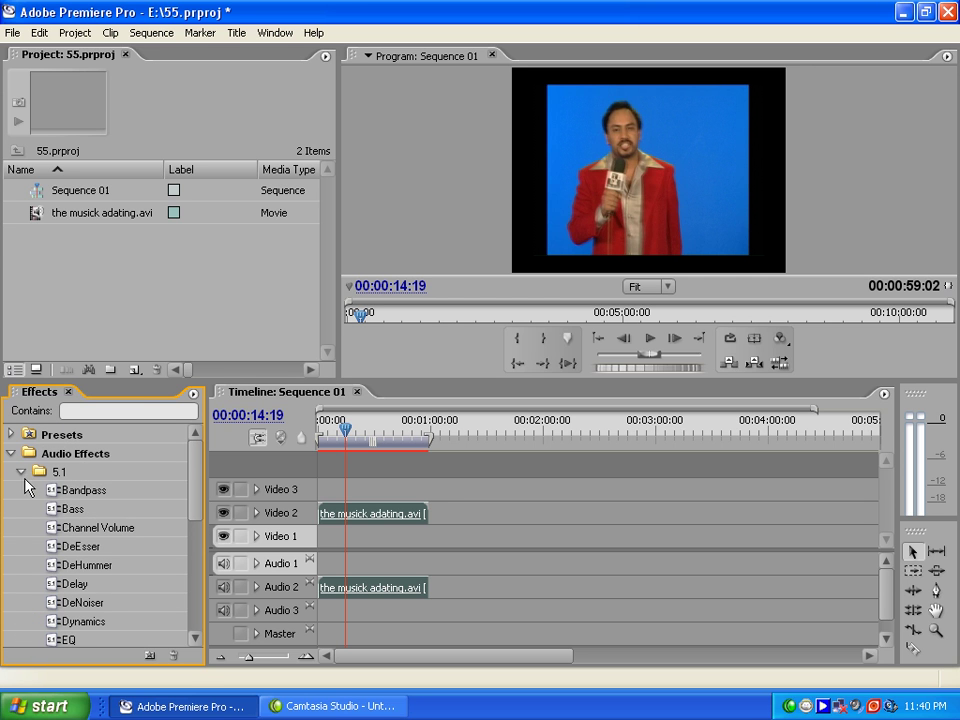
# Try to apply the 5.1 Delay audio effect to the clip on the Video 2 track
pyautogui.click(72, 491)
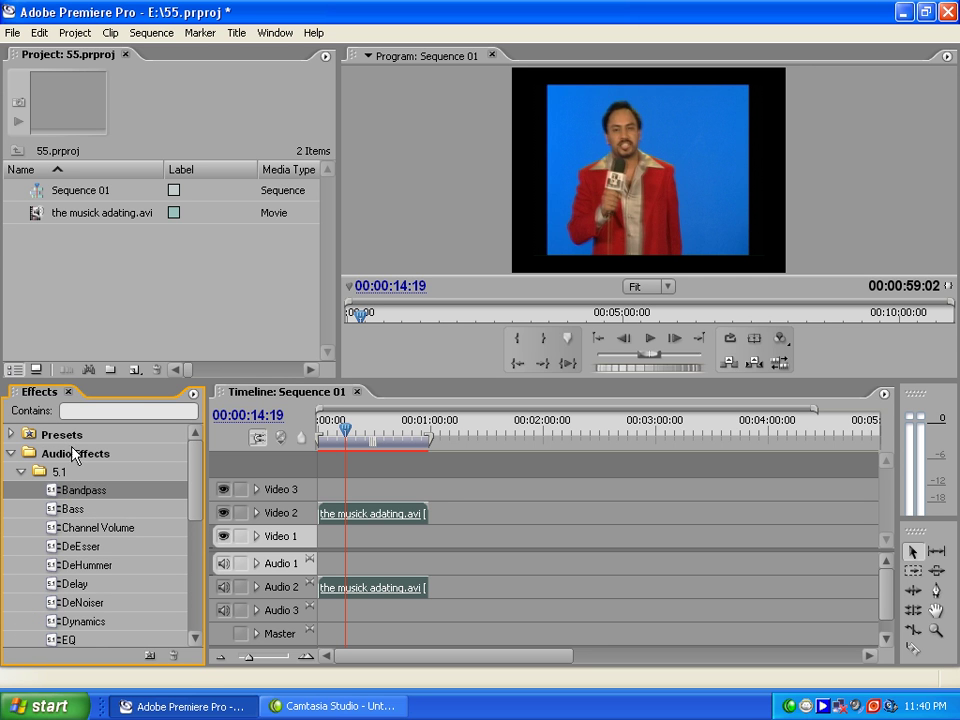
pyautogui.moveTo(79, 584); pyautogui.dragTo(414, 517)
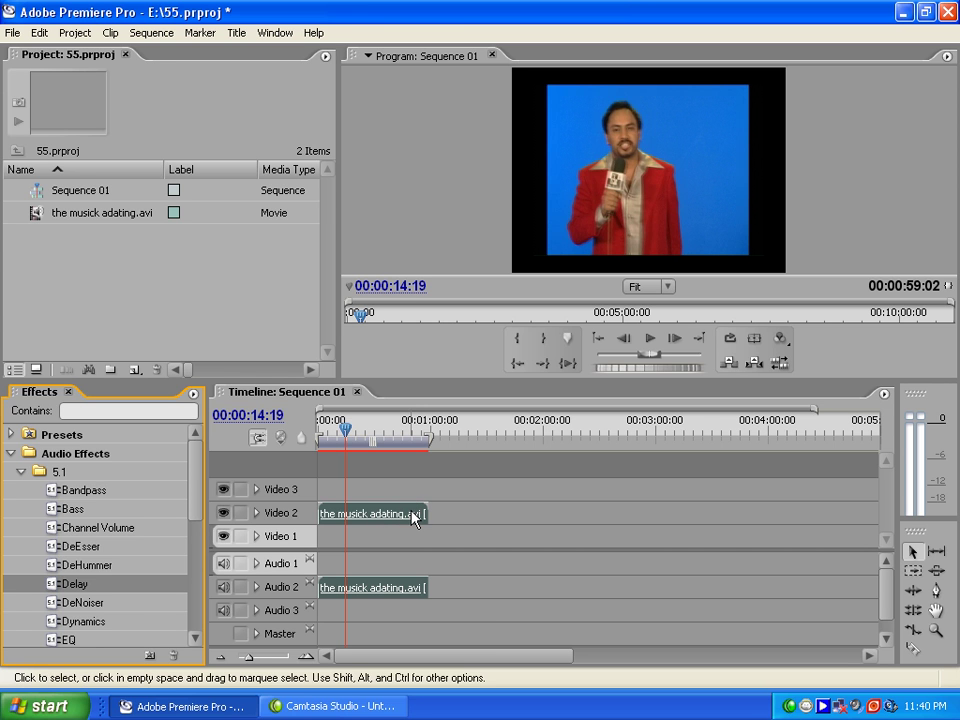
pyautogui.click(22, 473)
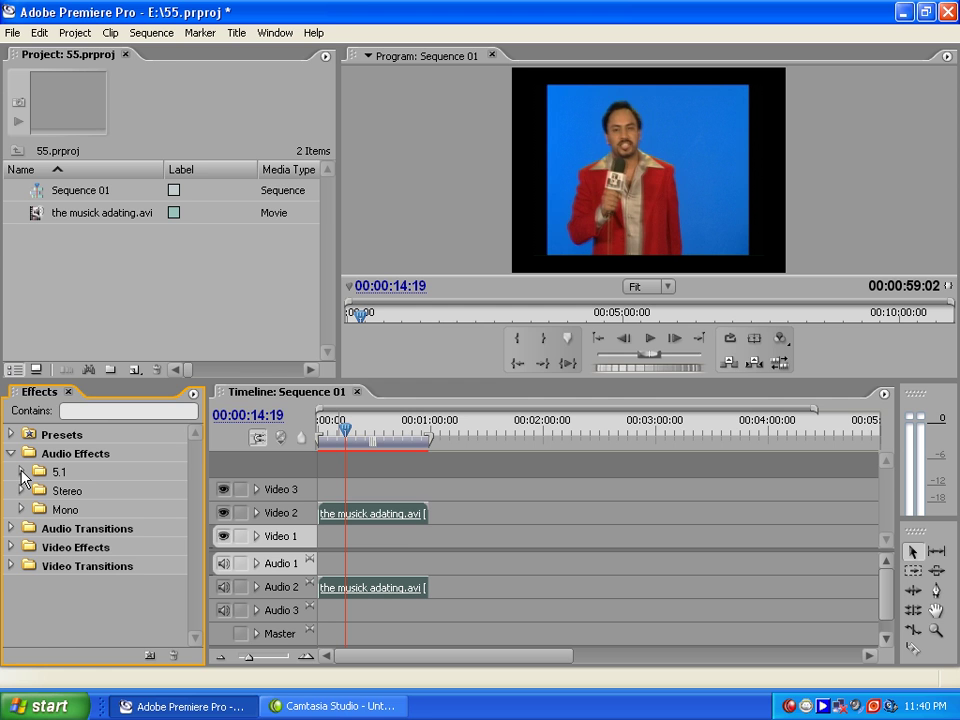
# Examine the audio effects offered in the 5.1, Stereo and Mono folders
pyautogui.click(22, 473)
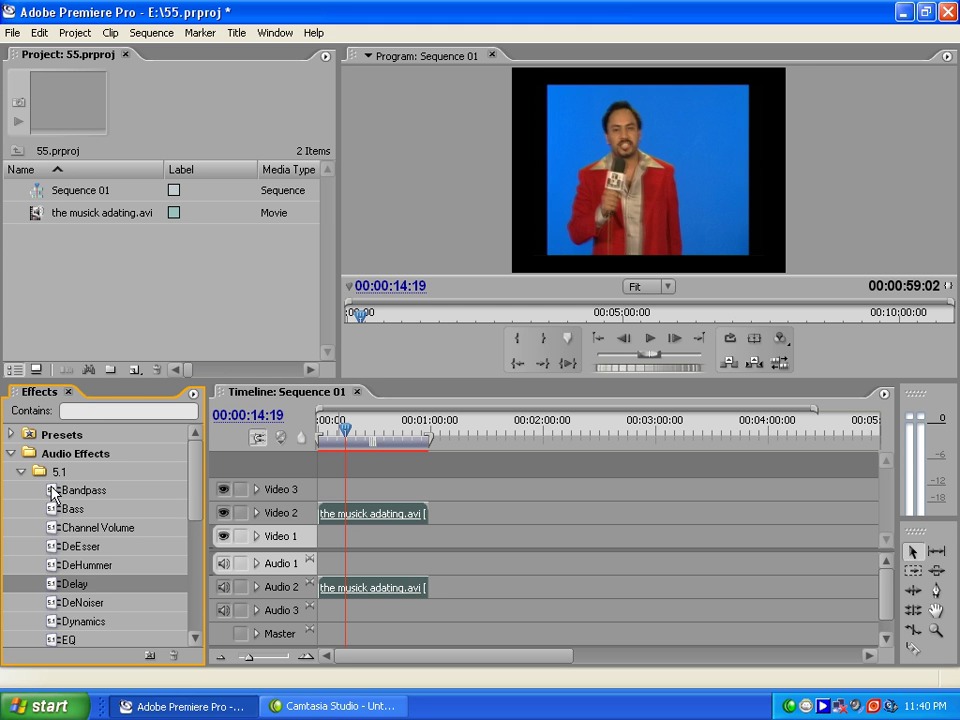
pyautogui.click(22, 473)
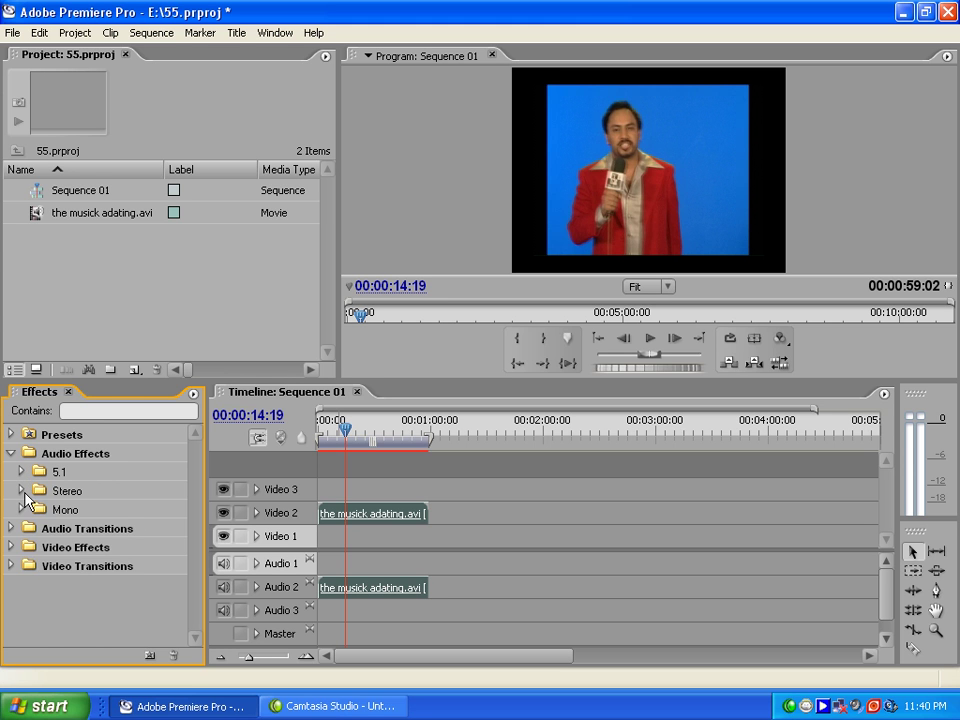
pyautogui.click(22, 491)
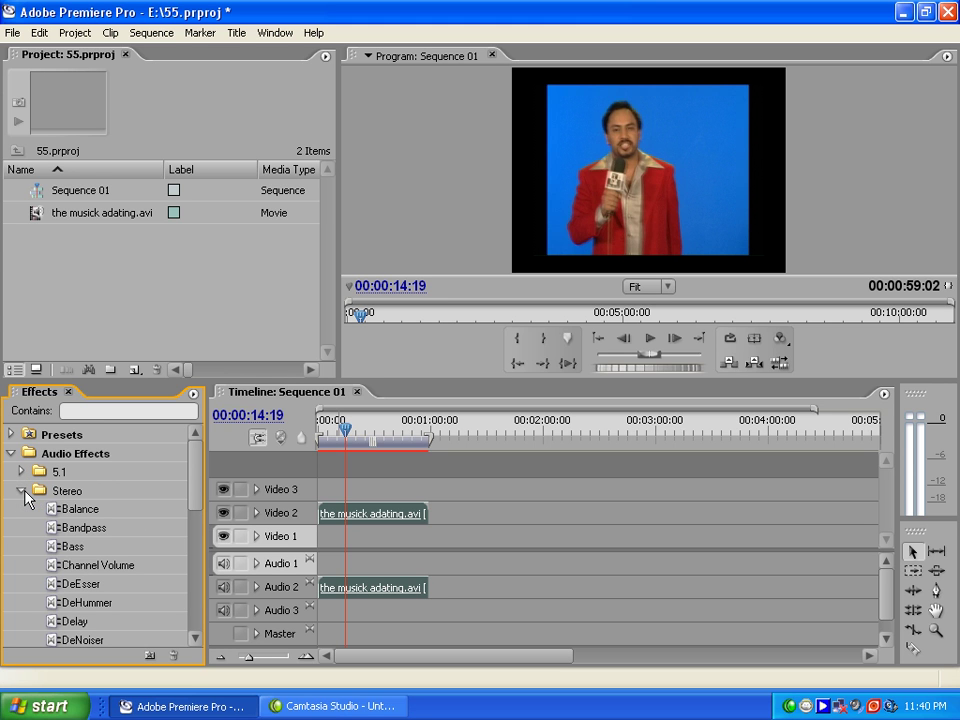
pyautogui.click(22, 491)
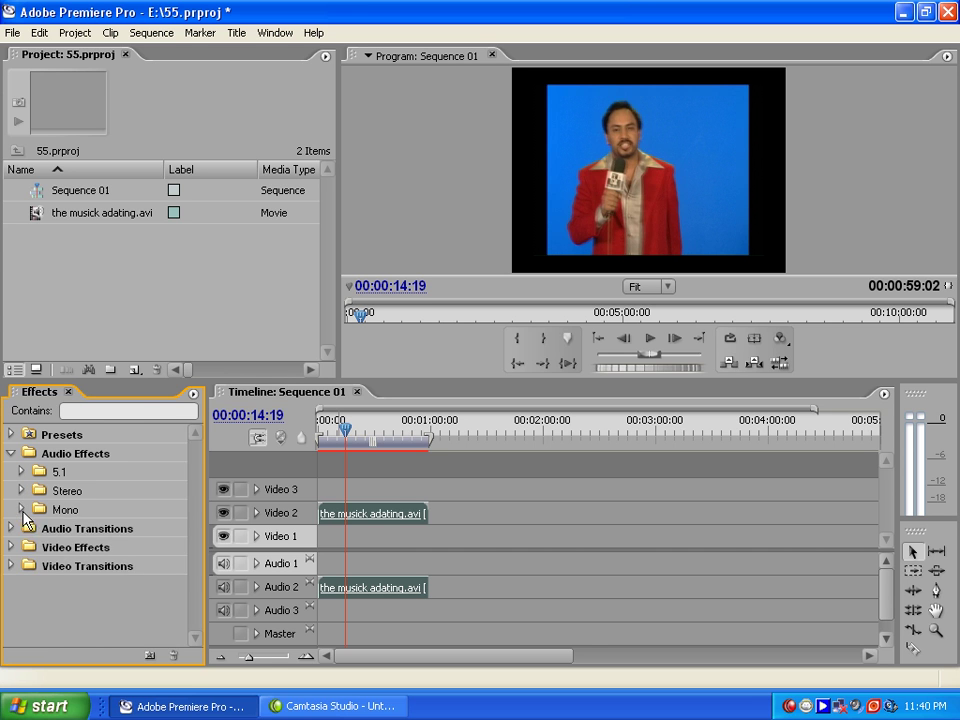
pyautogui.click(21, 510)
pyautogui.click(21, 510)
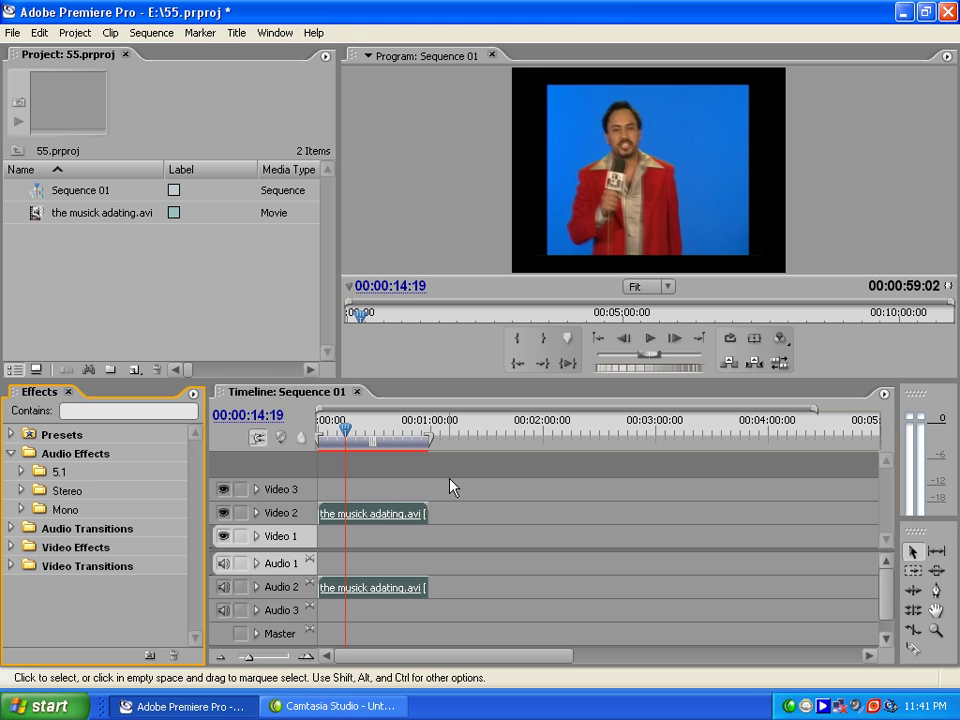
# Try to apply the 5.1 Delay audio effect to the clip on the Audio 2 track
pyautogui.click(413, 518)
pyautogui.click(406, 588)
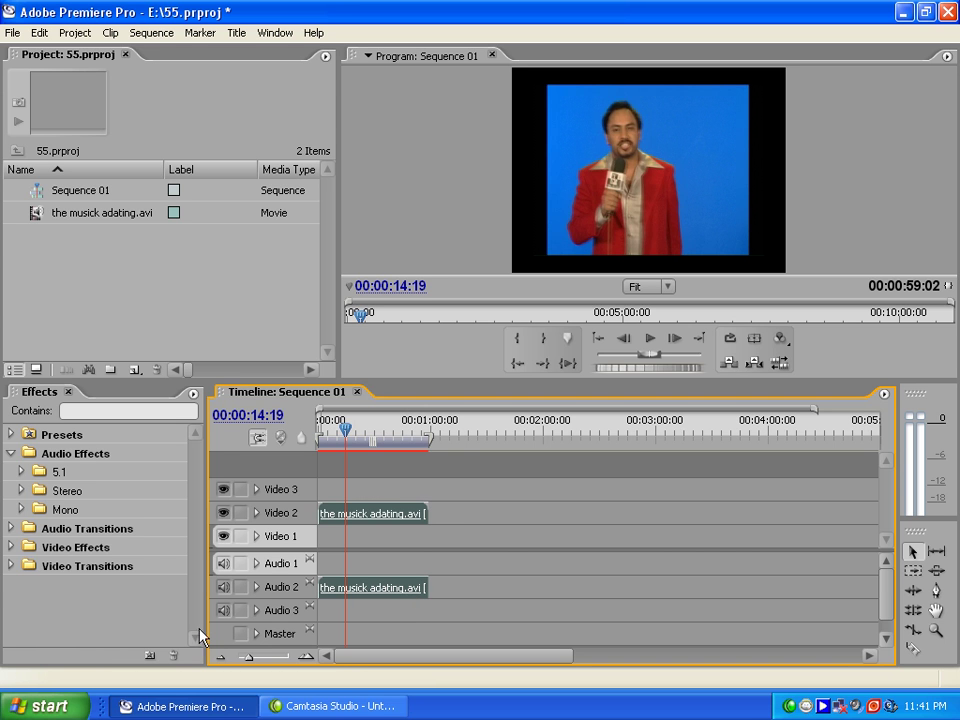
pyautogui.click(21, 471)
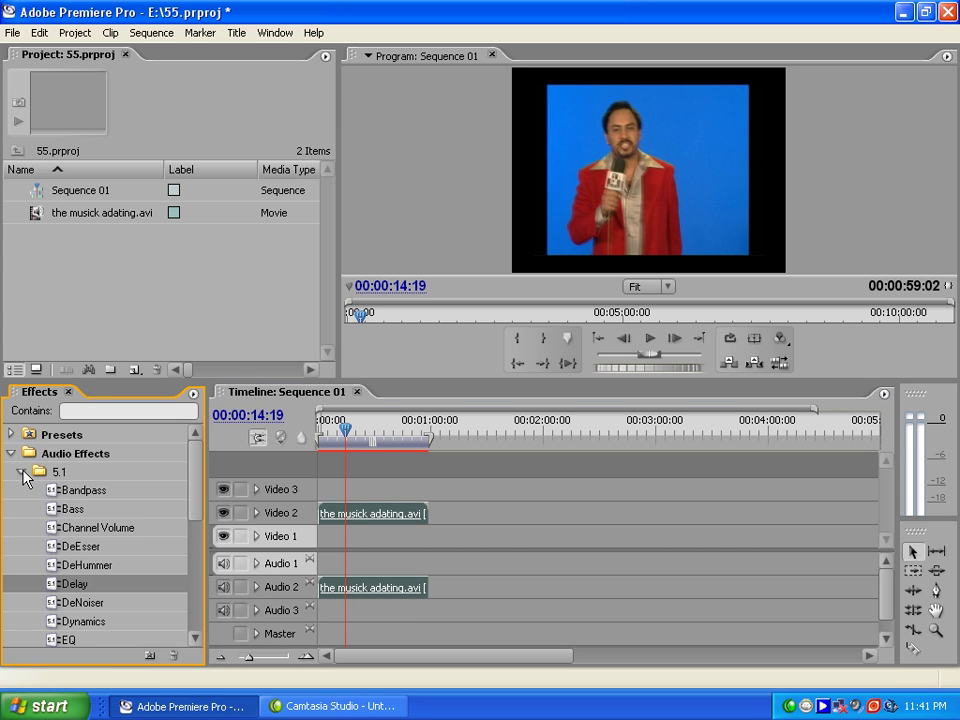
pyautogui.moveTo(71, 583); pyautogui.dragTo(399, 594)
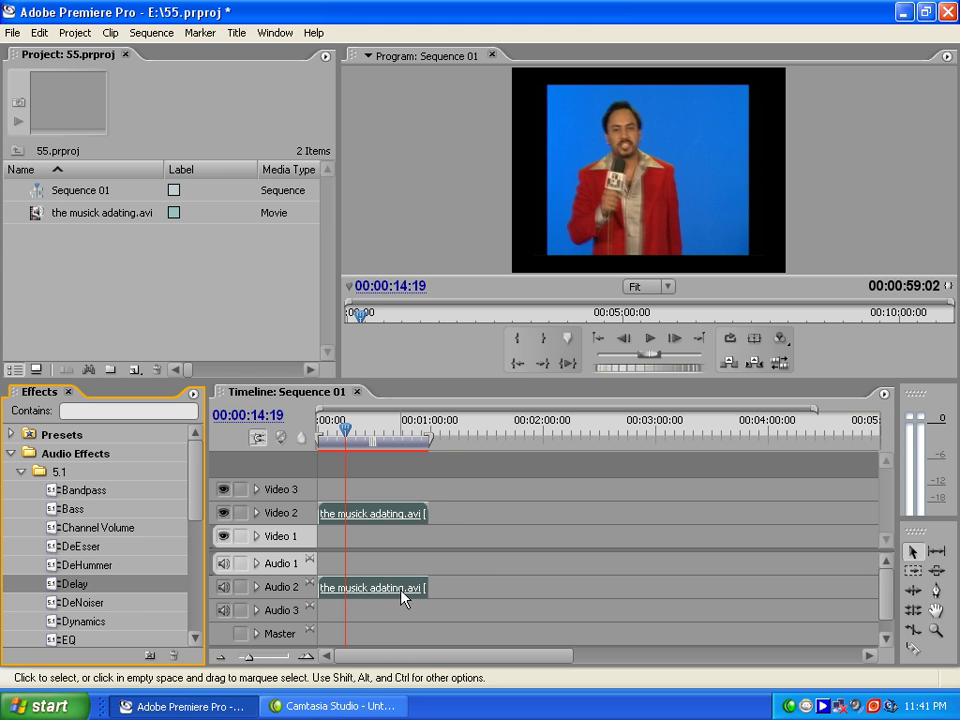
pyautogui.click(21, 471)
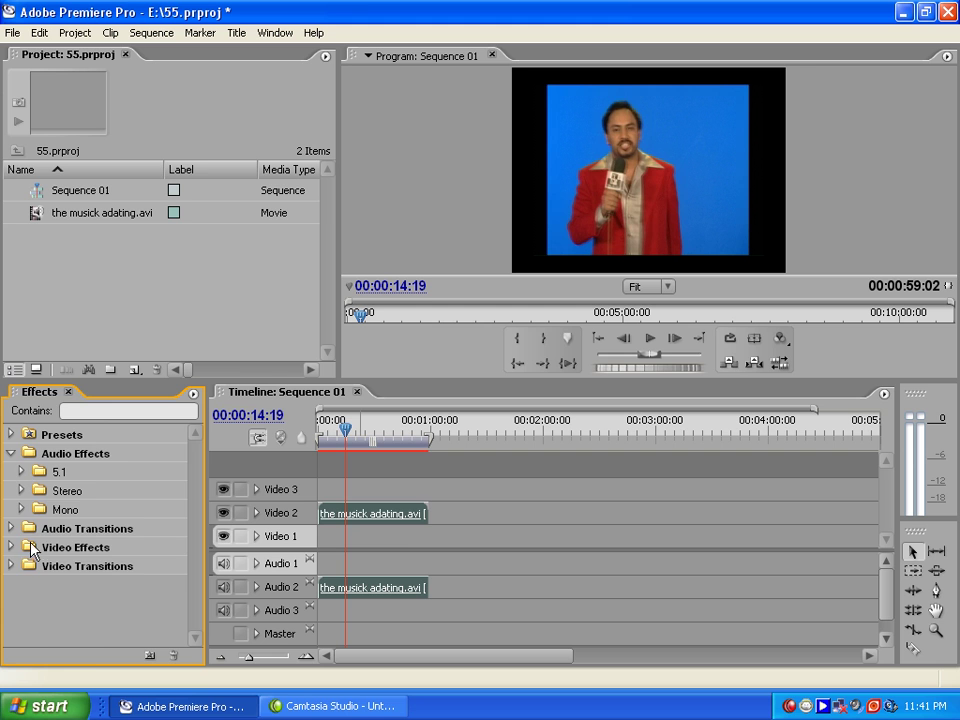
# Try to apply the Mono Delay audio effect to the clip in the timeline
pyautogui.click(21, 509)
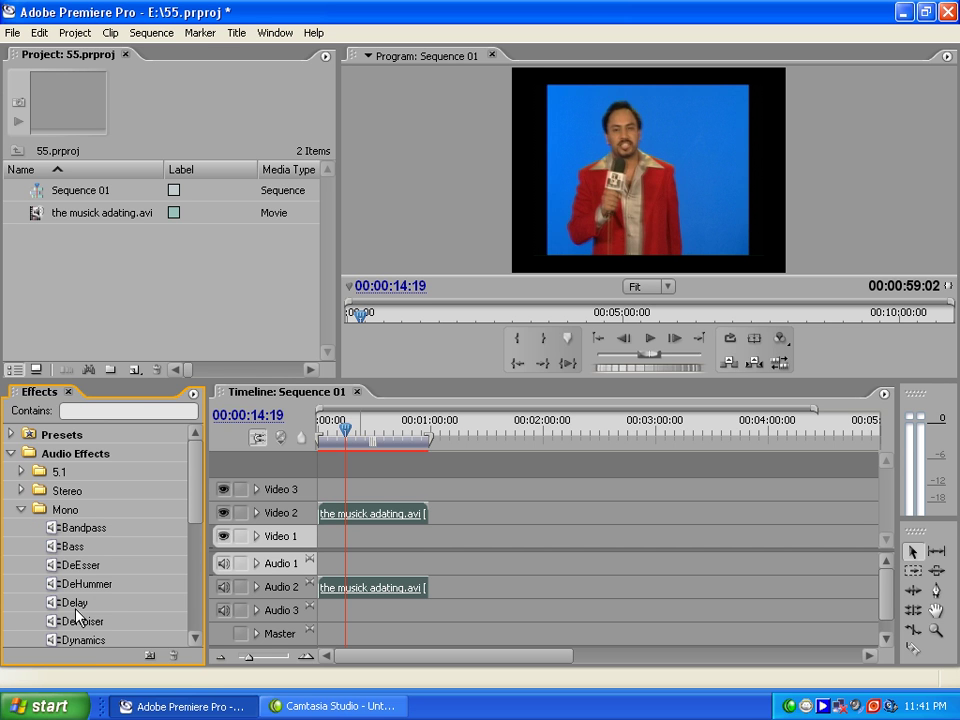
pyautogui.moveTo(85, 606); pyautogui.dragTo(197, 561)
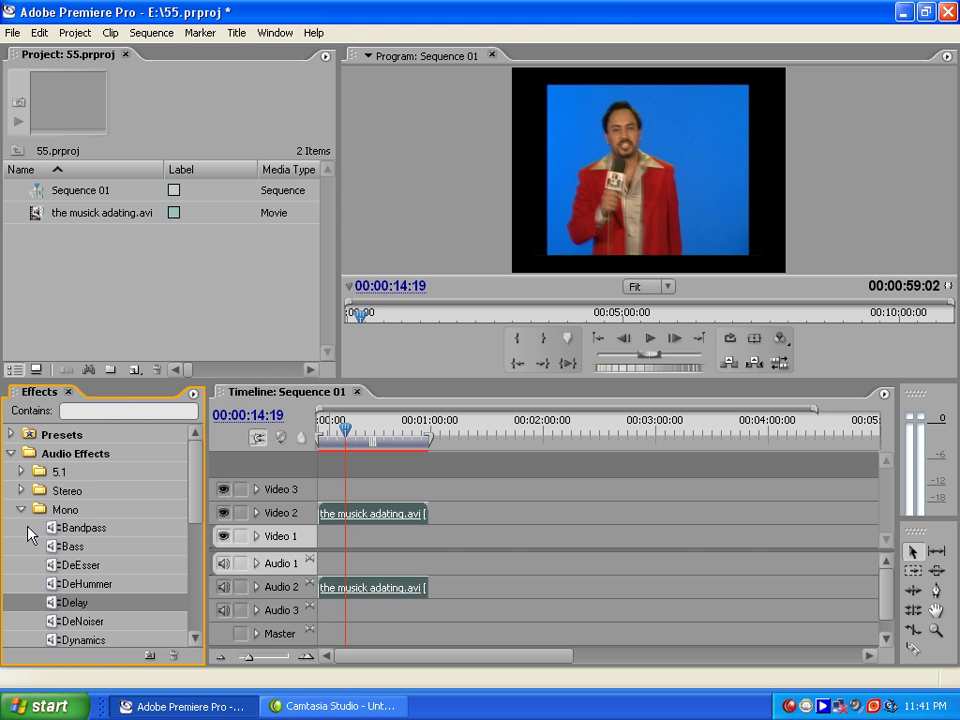
pyautogui.click(22, 509)
# Apply the Stereo Delay audio effect to the musick adating.avi clip on the Audio 2 track
pyautogui.click(21, 491)
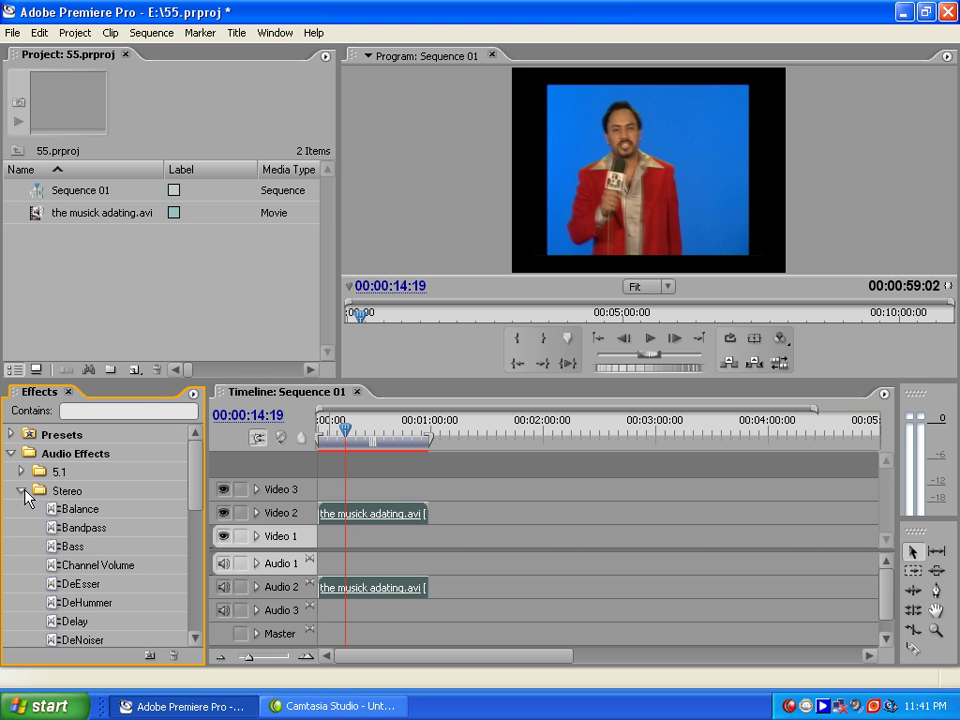
pyautogui.click(21, 491)
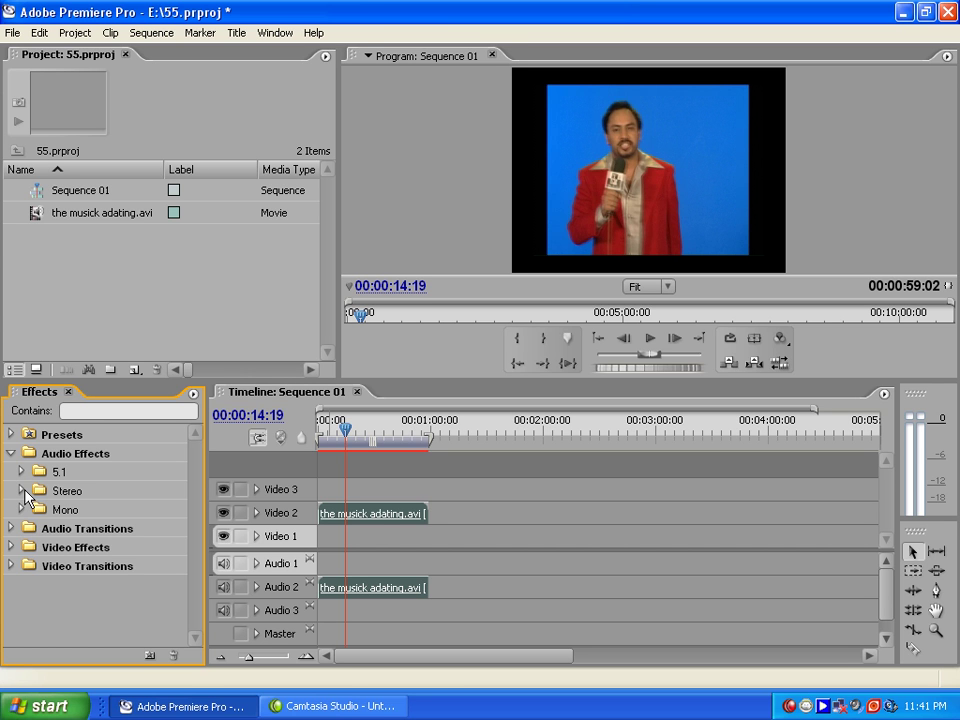
pyautogui.click(22, 491)
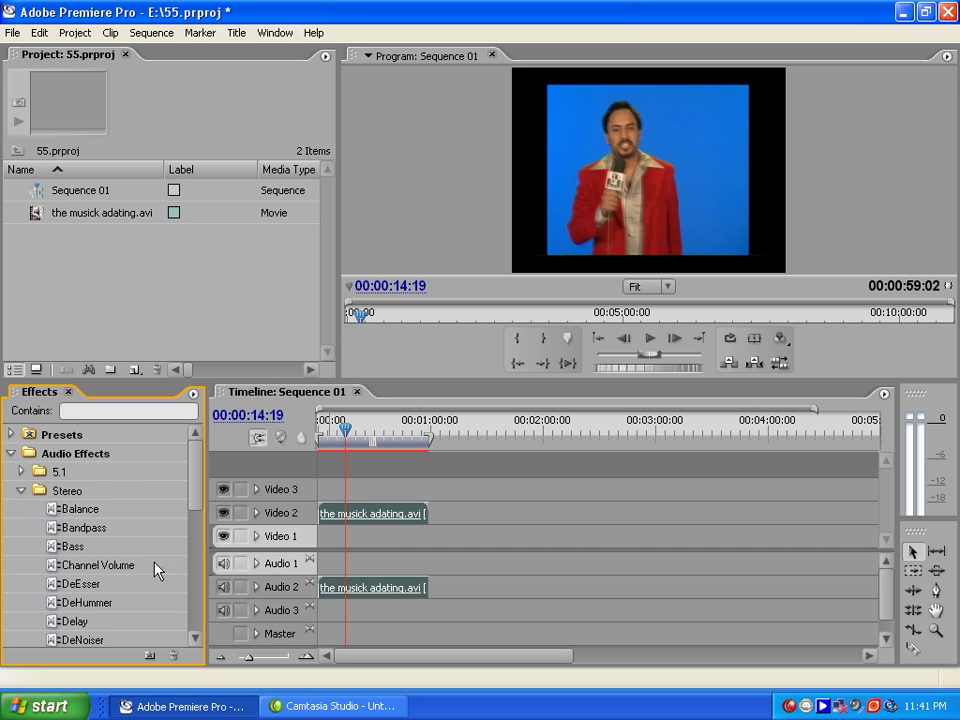
pyautogui.scroll(-2, 120, 530)
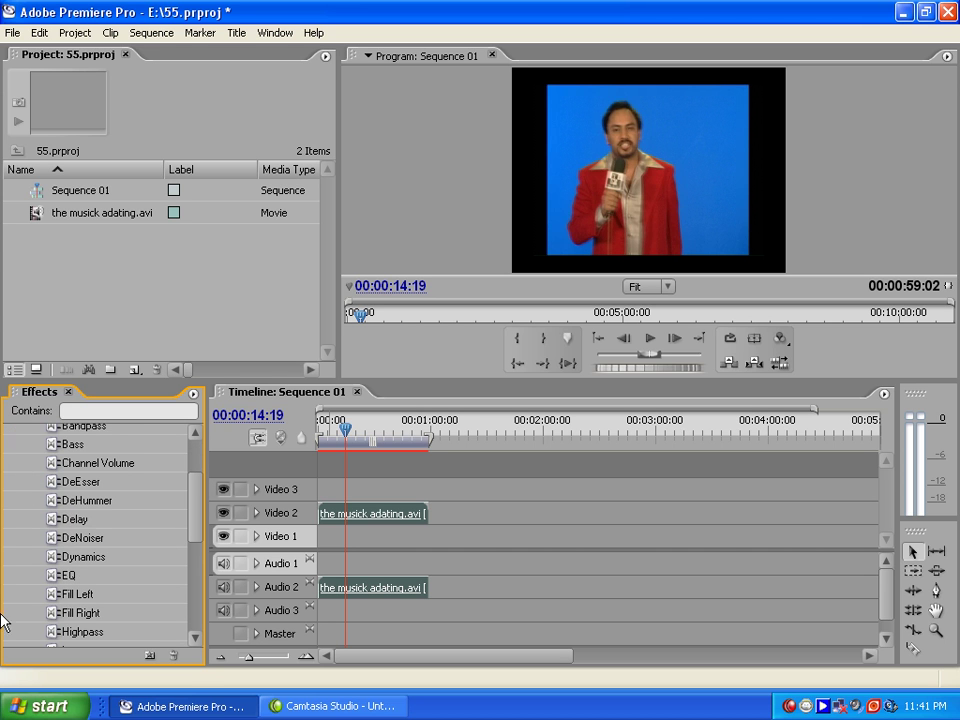
pyautogui.moveTo(75, 521); pyautogui.dragTo(364, 597)
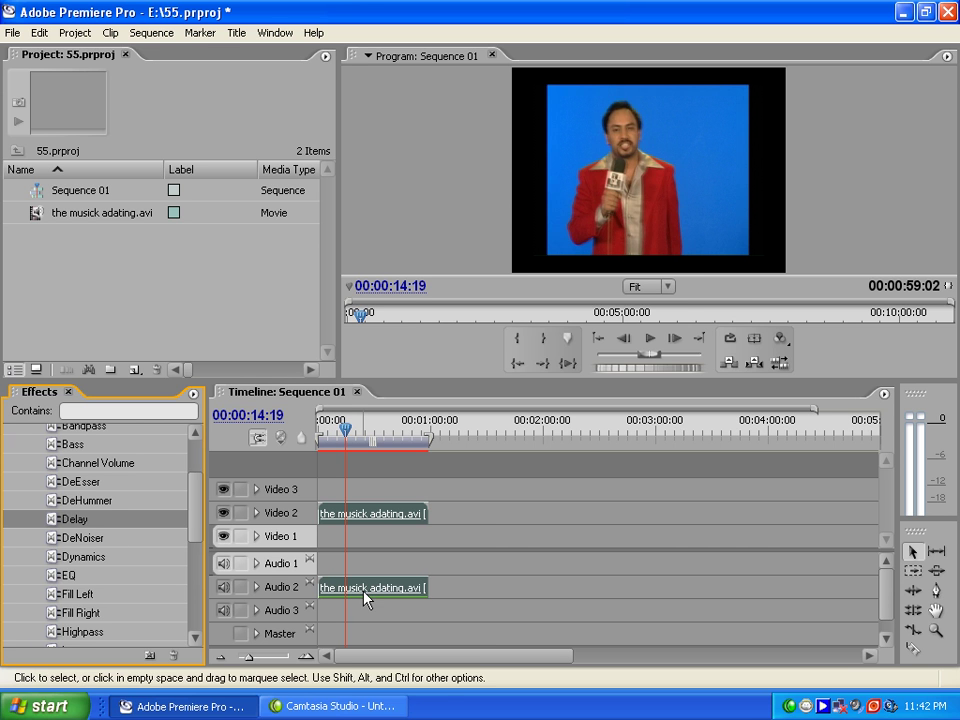
# Play the sequence to listen to the Delay effect, and return the playhead to 00:00:17:13
pyautogui.click(649, 338)
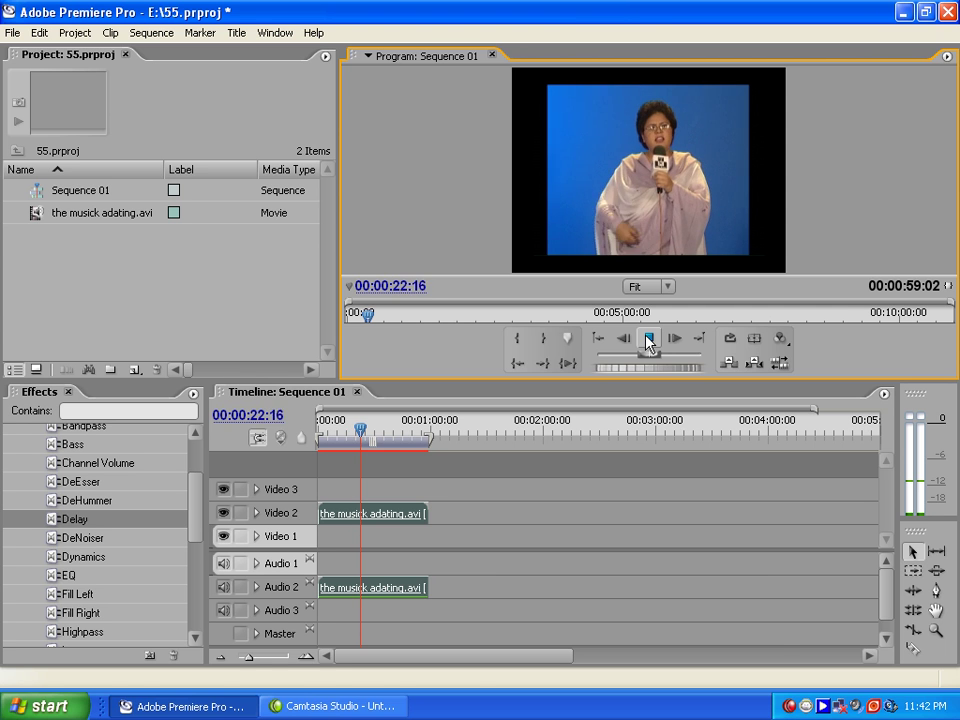
pyautogui.click(648, 342)
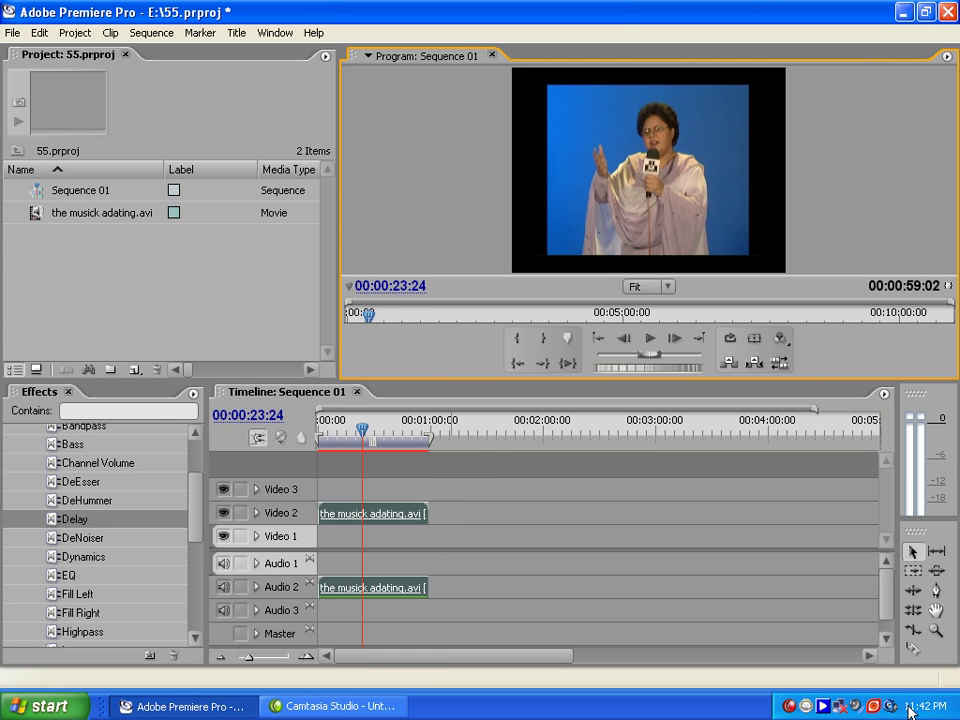
pyautogui.moveTo(362, 430); pyautogui.dragTo(351, 432)
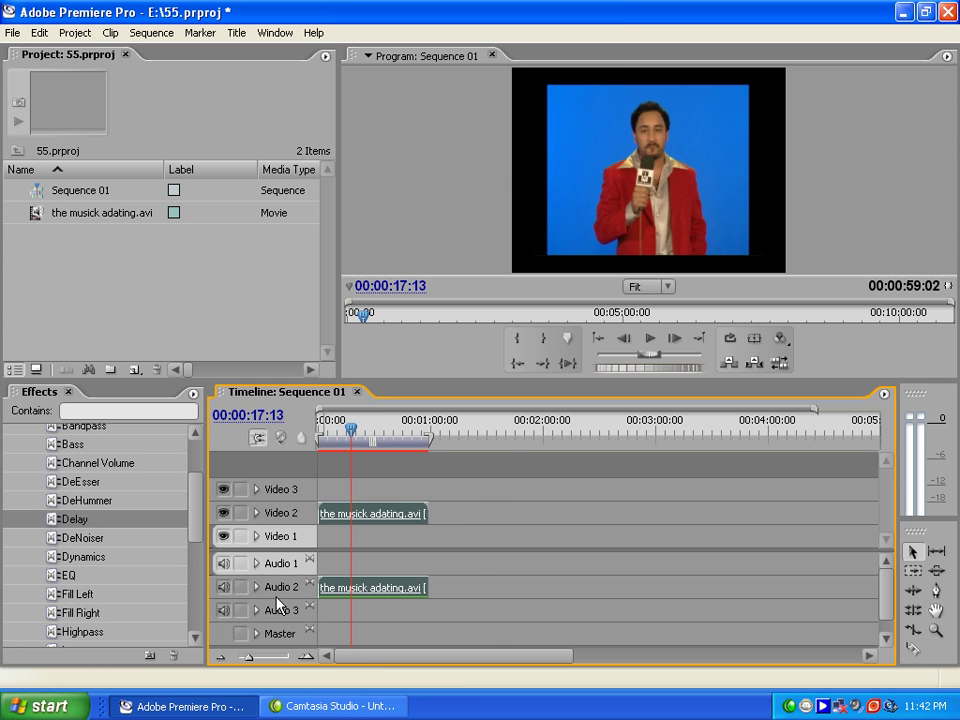
pyautogui.moveTo(373, 600)
pyautogui.mouseDown()
pyautogui.moveTo(381, 598)
pyautogui.moveTo(373, 588)
pyautogui.mouseUp()
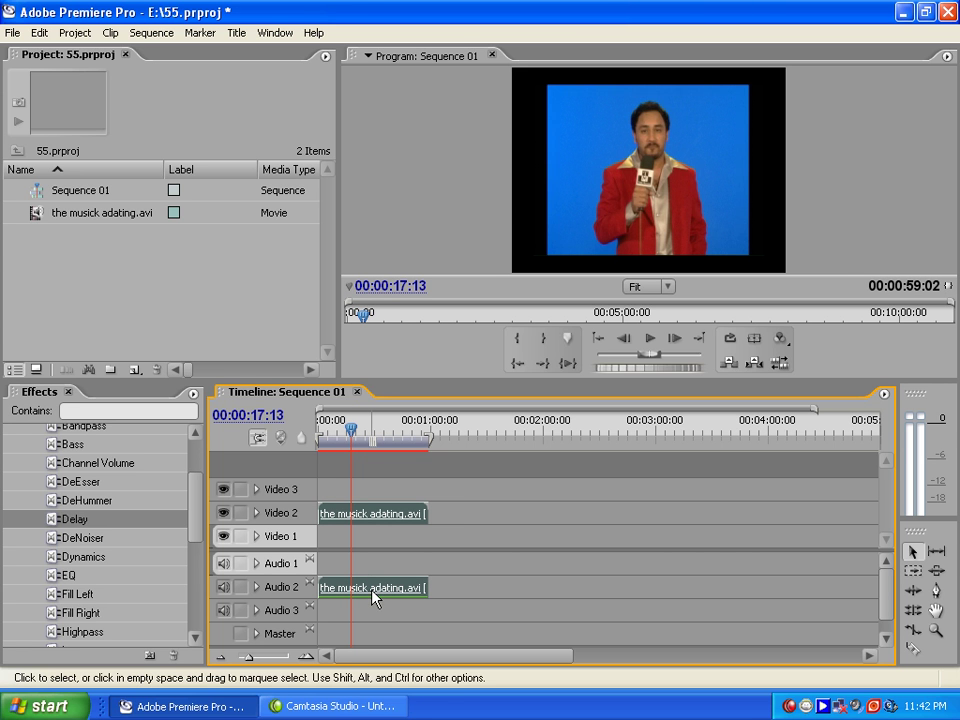
# Raise the volume line of the clip on the Audio 2 track, and play the sequence to check the sound
pyautogui.click(256, 587)
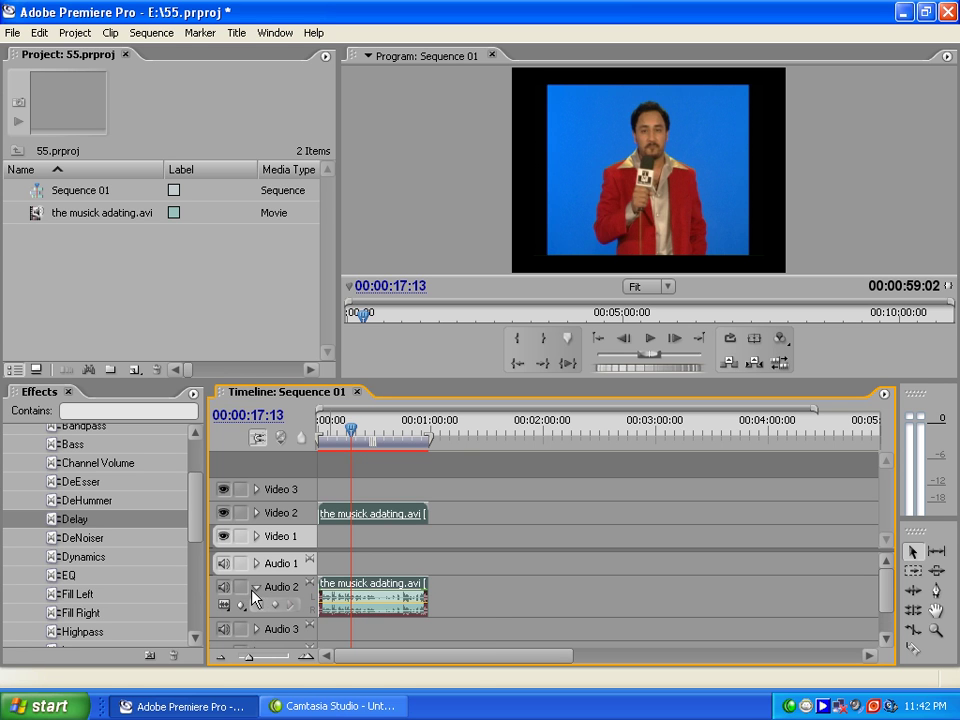
pyautogui.moveTo(396, 610); pyautogui.dragTo(396, 601)
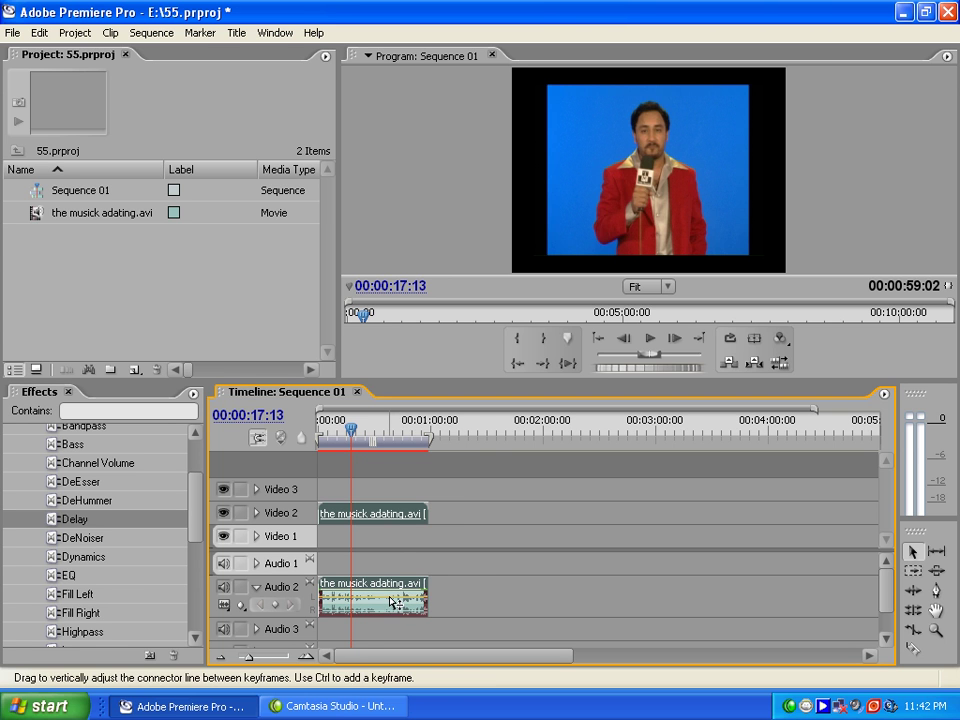
pyautogui.click(651, 338)
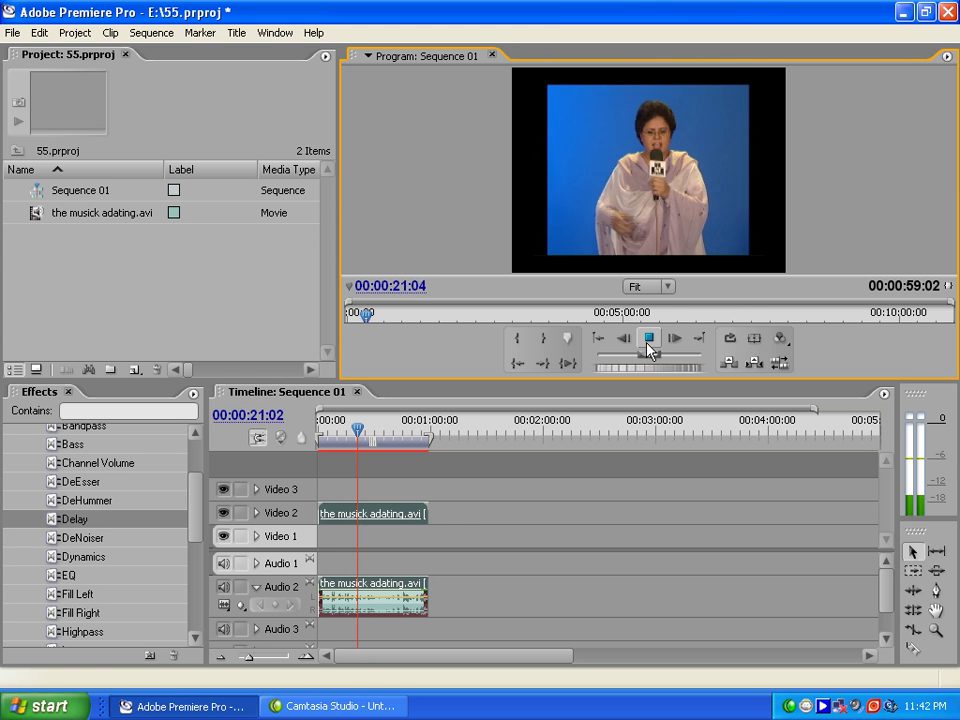
pyautogui.click(648, 349)
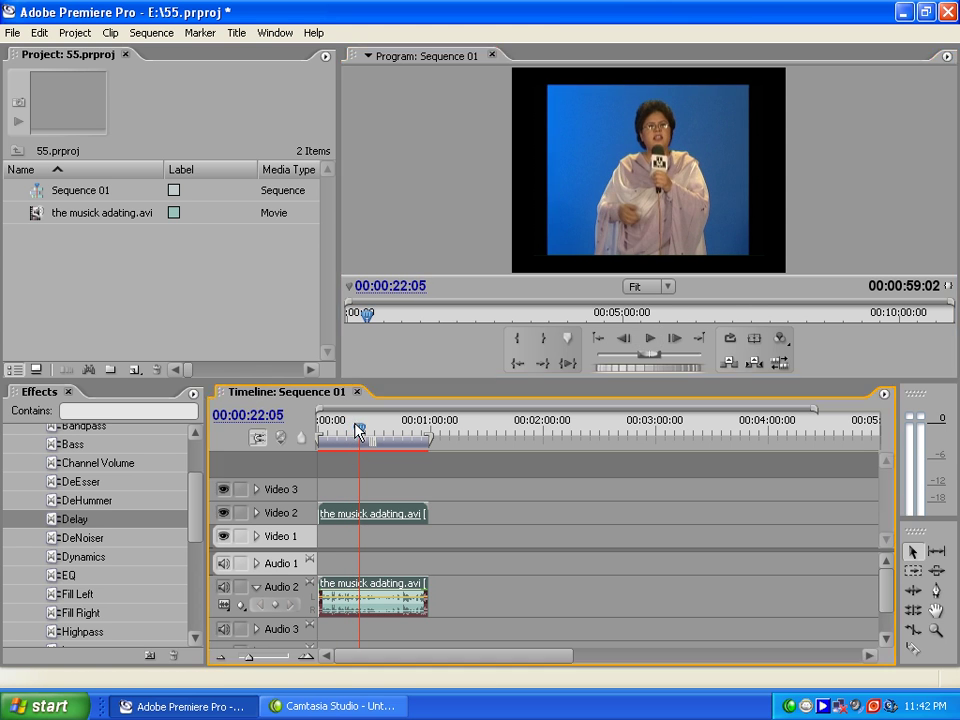
pyautogui.click(353, 429)
pyautogui.click(256, 587)
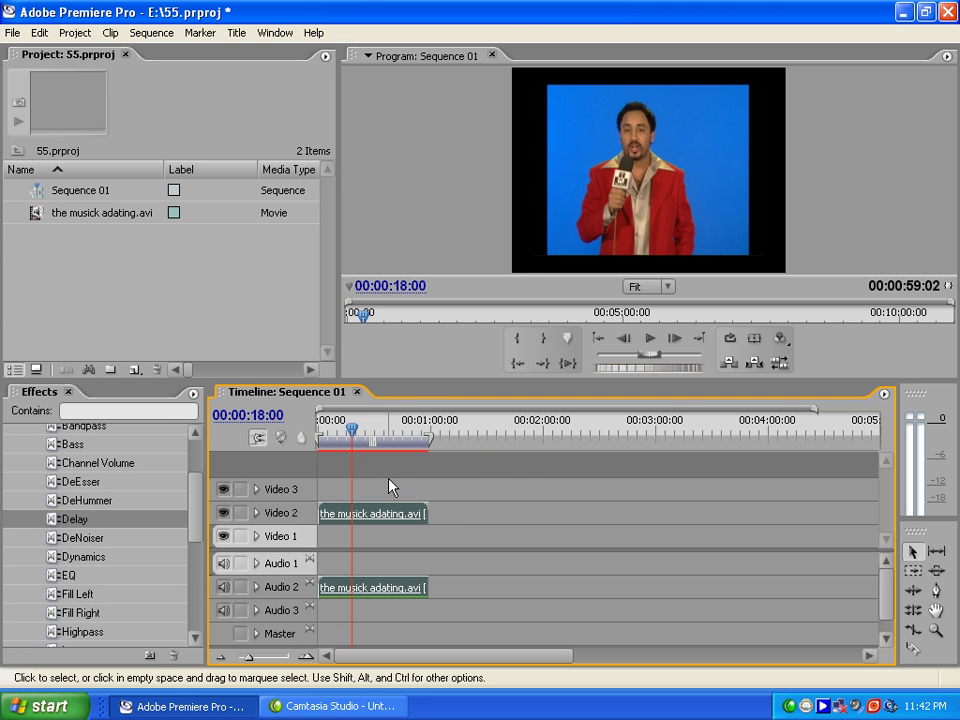
# Show the Effect Controls in a wider area, and expand the Delay settings of the musick adating.avi clip
pyautogui.click(275, 32)
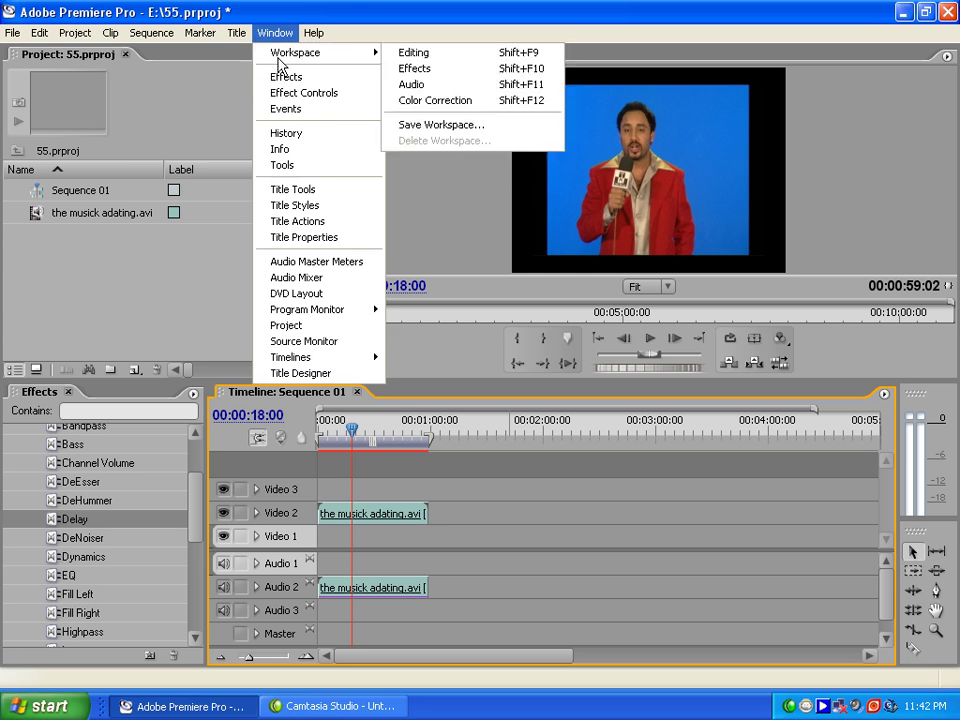
pyautogui.click(298, 93)
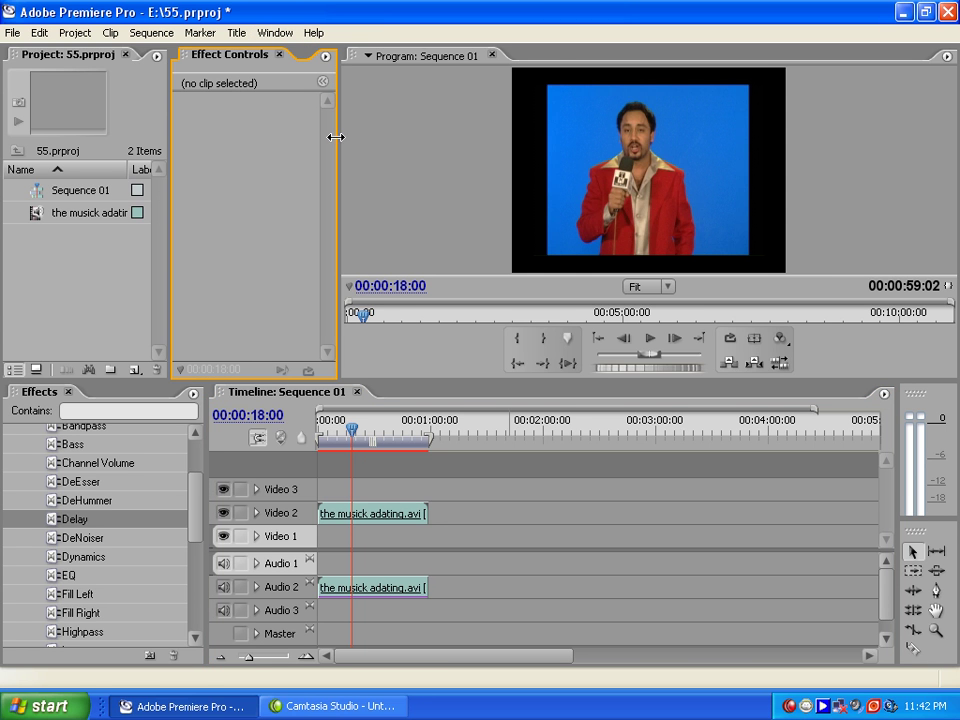
pyautogui.moveTo(340, 146); pyautogui.dragTo(457, 139)
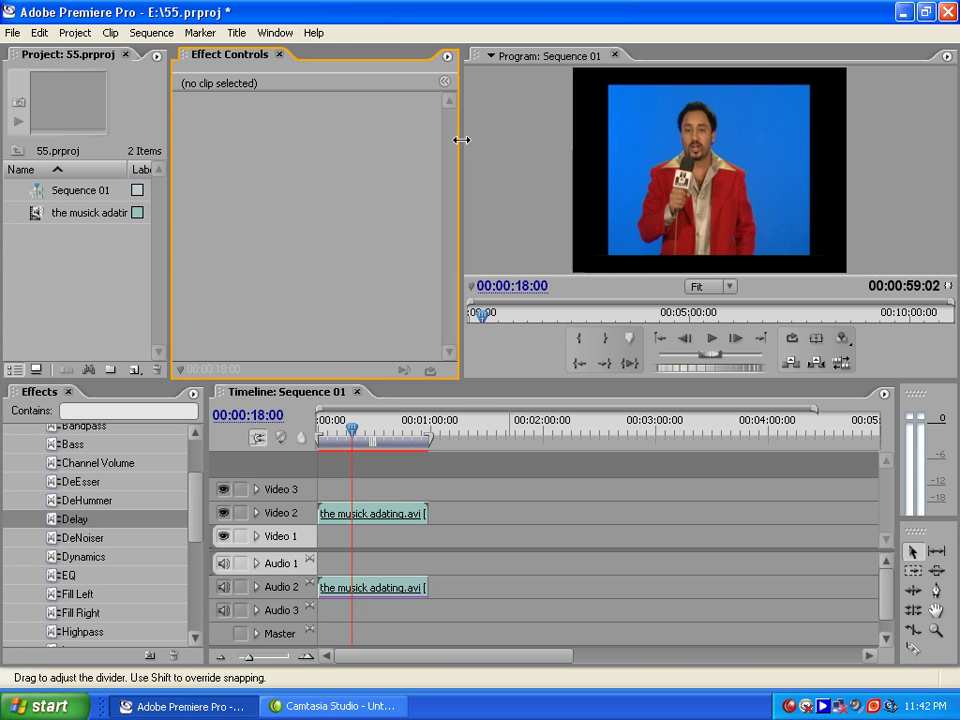
pyautogui.click(406, 588)
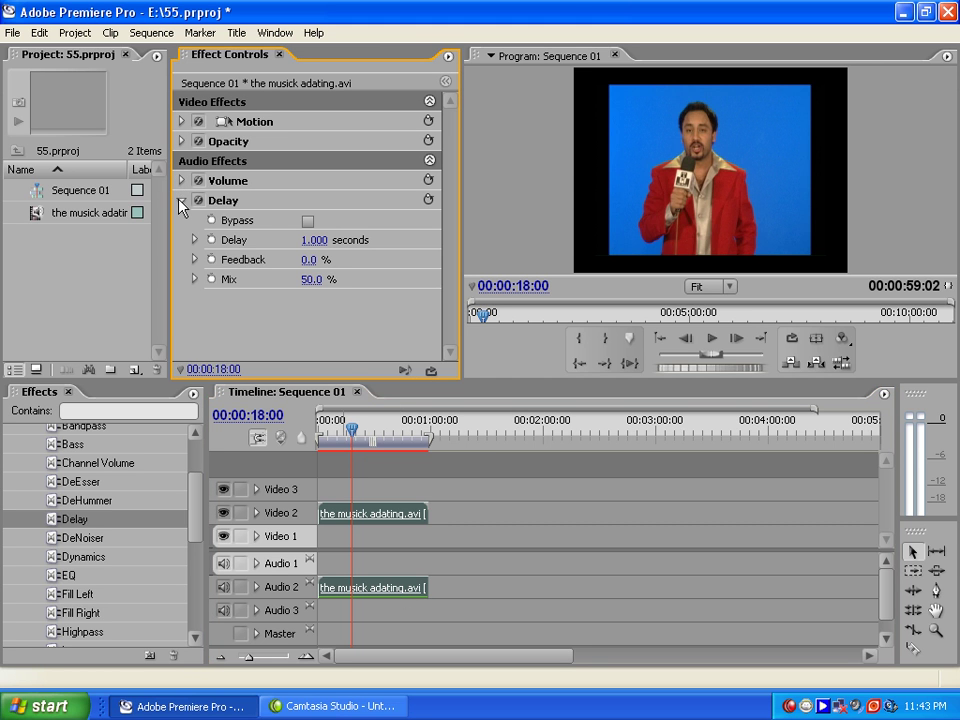
# Set the Delay effect's delay time to 0.200 seconds
pyautogui.click(318, 243)
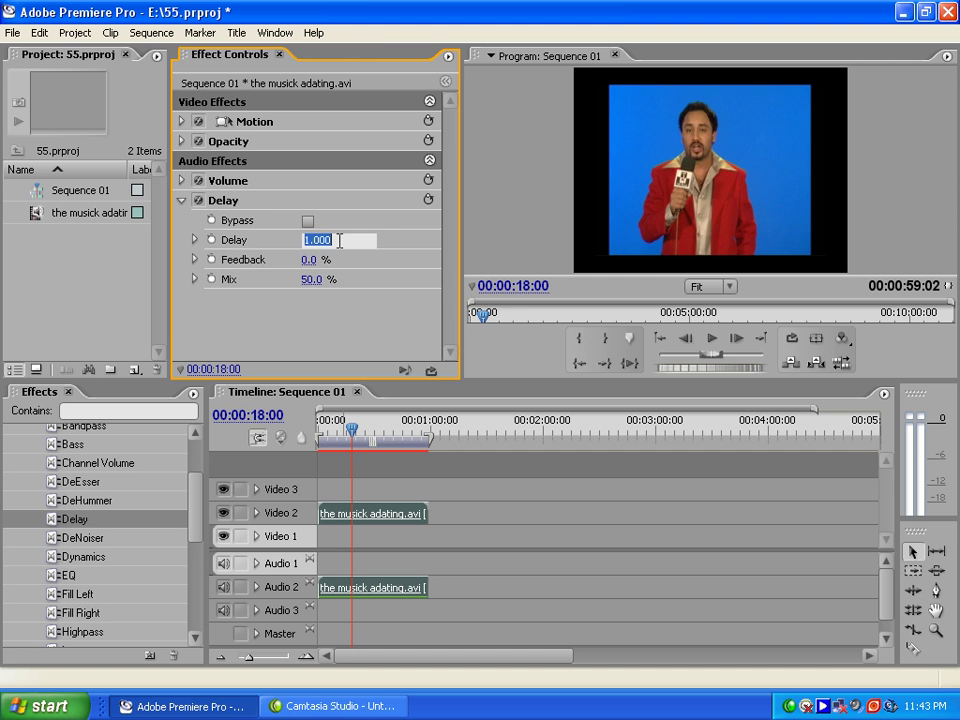
pyautogui.click(372, 302)
pyautogui.click(317, 242)
pyautogui.write('.')
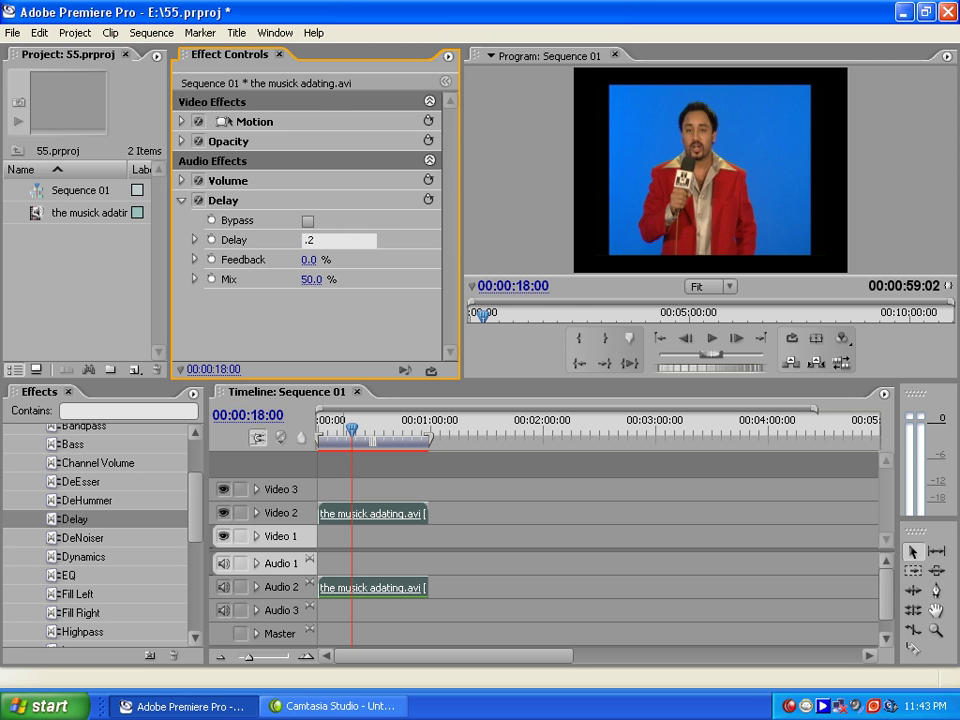
pyautogui.write('2')
pyautogui.press('Return')
# Set the Delay effect's feedback to 20%, and play the sequence to listen to the echo
pyautogui.click(312, 260)
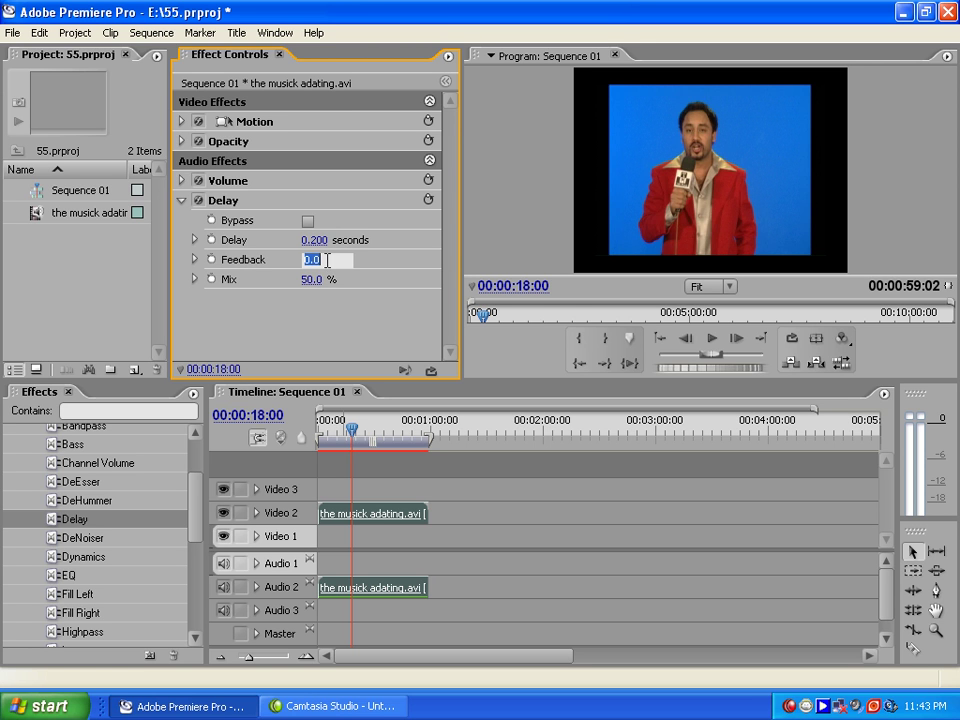
pyautogui.write('20')
pyautogui.press('Return')
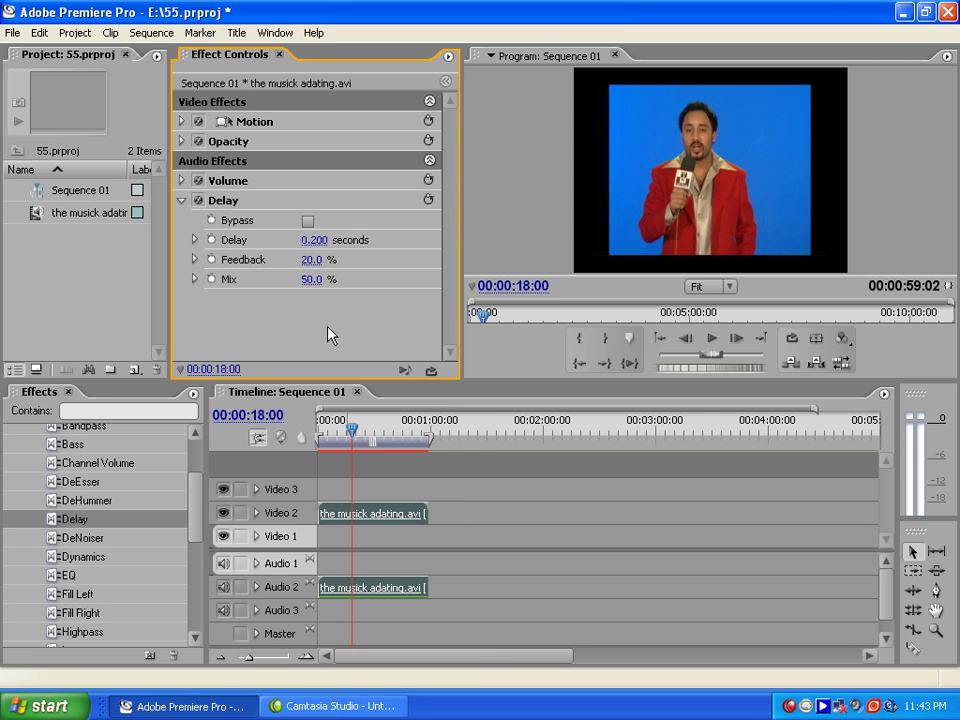
pyautogui.click(714, 343)
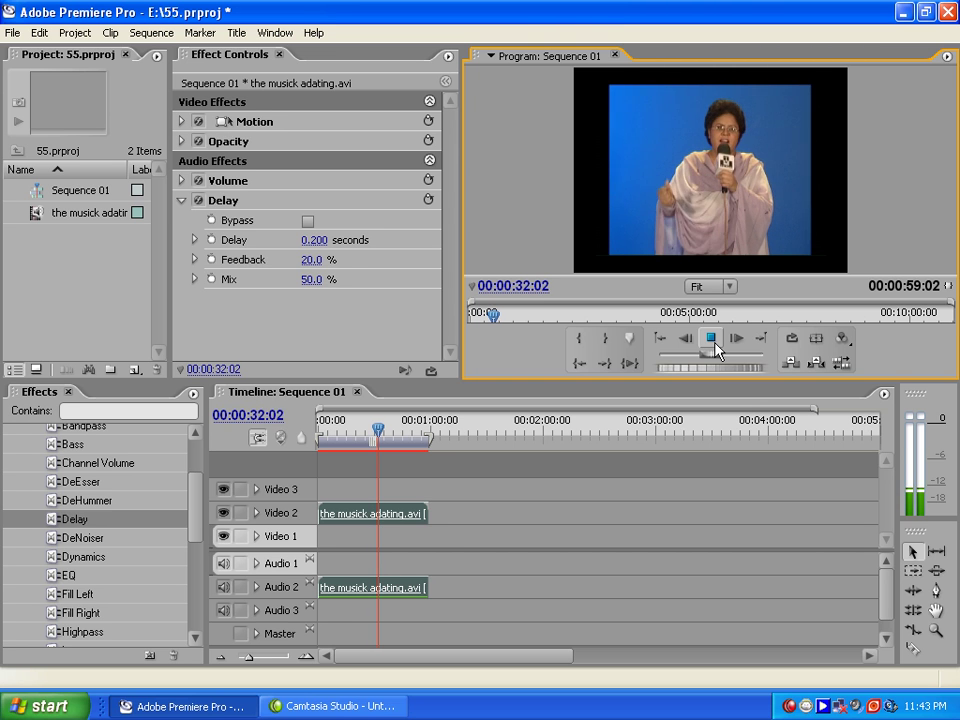
pyautogui.click(713, 340)
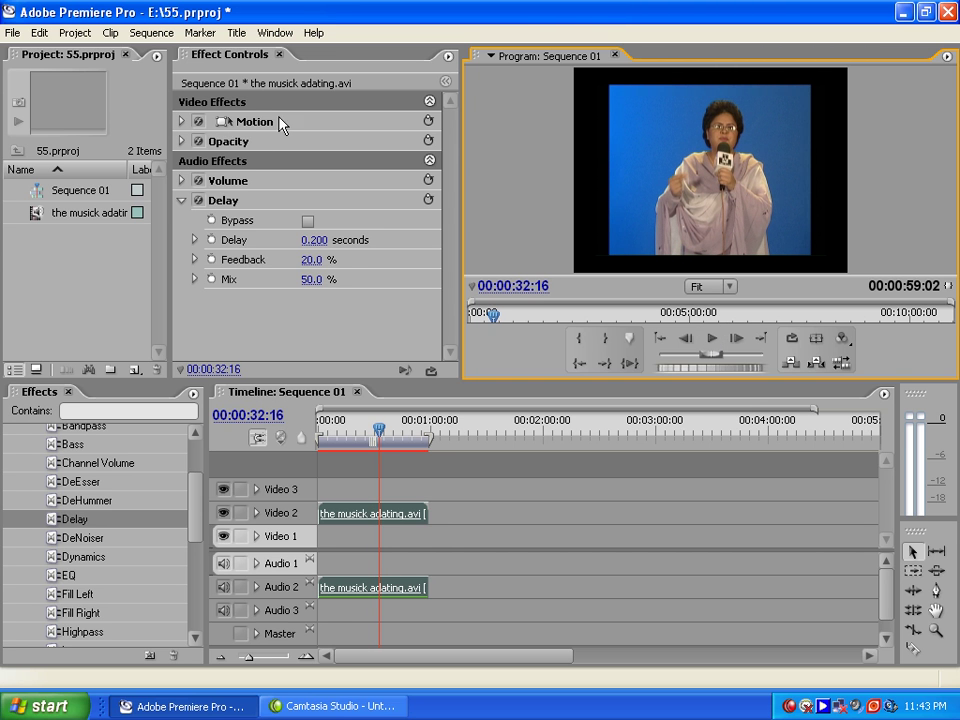
# Shorten the delay time to 0.050 seconds, listen to the sequence, and return the playhead to 00:00:23:00
pyautogui.click(318, 240)
pyautogui.write('.05')
pyautogui.press('Return')
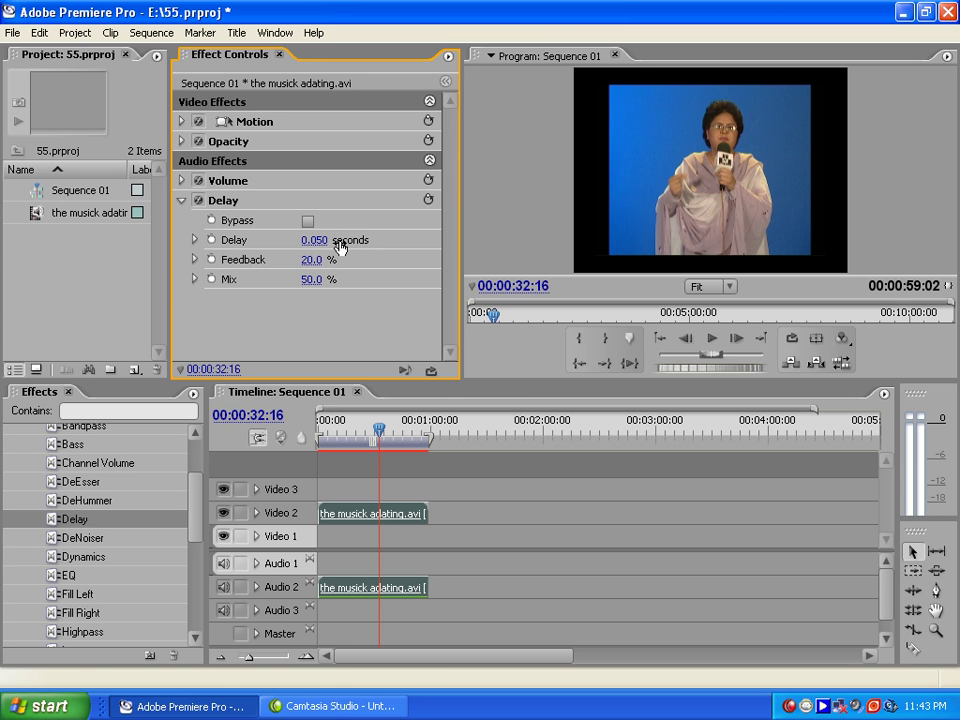
pyautogui.click(713, 343)
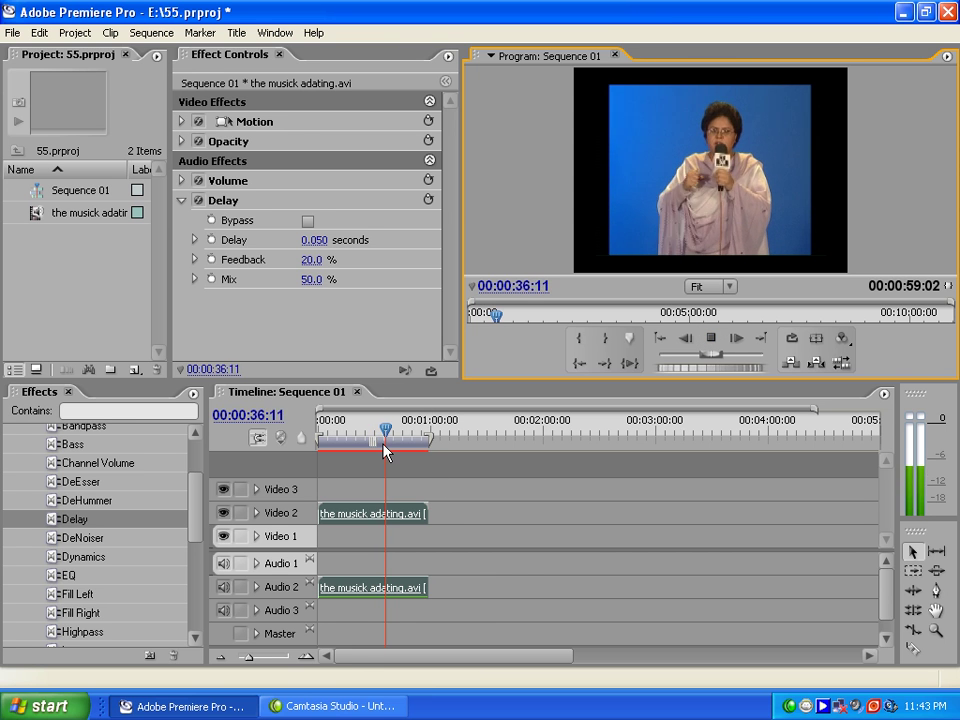
pyautogui.click(718, 345)
pyautogui.click(363, 440)
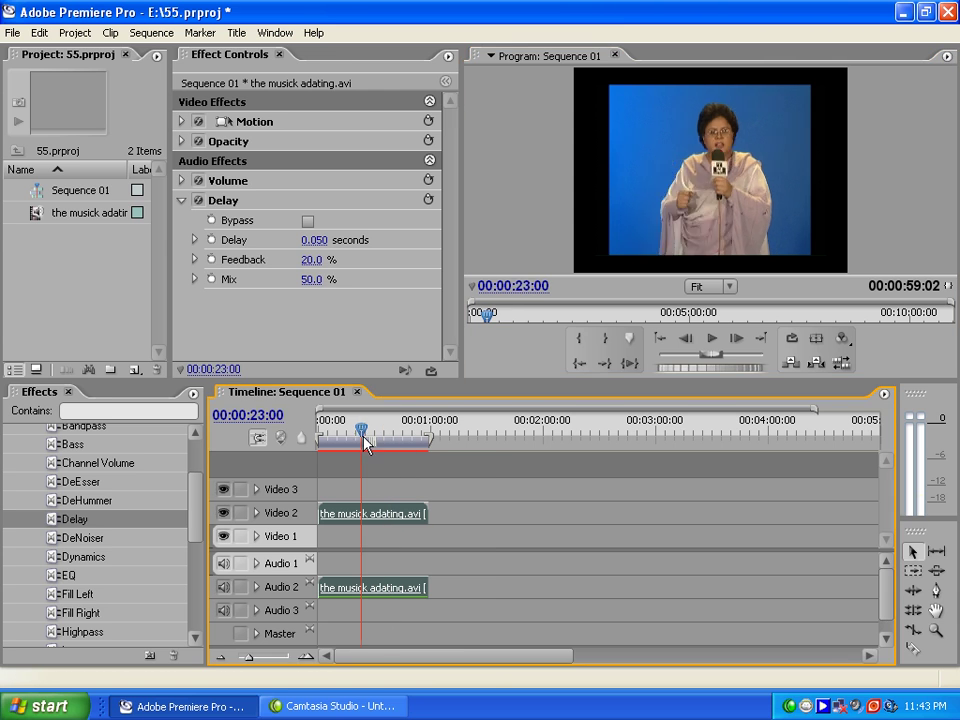
# Set the Delay effect's feedback to 50%, and play the sequence from an earlier point
pyautogui.click(326, 260)
pyautogui.write('50')
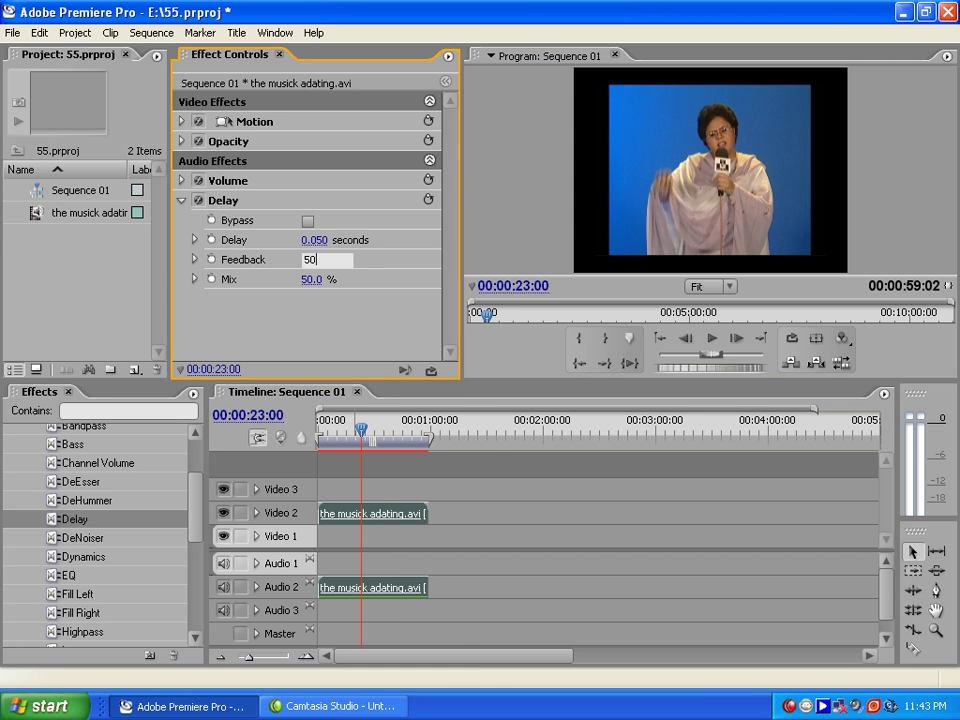
pyautogui.press('Return')
pyautogui.click(346, 432)
pyautogui.click(721, 340)
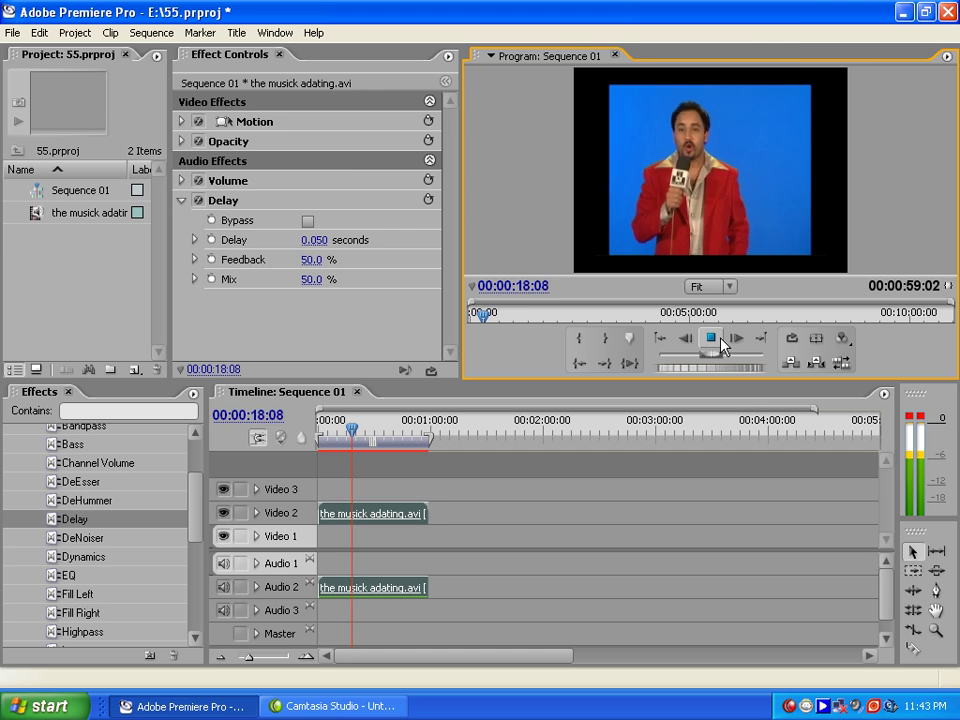
pyautogui.click(712, 340)
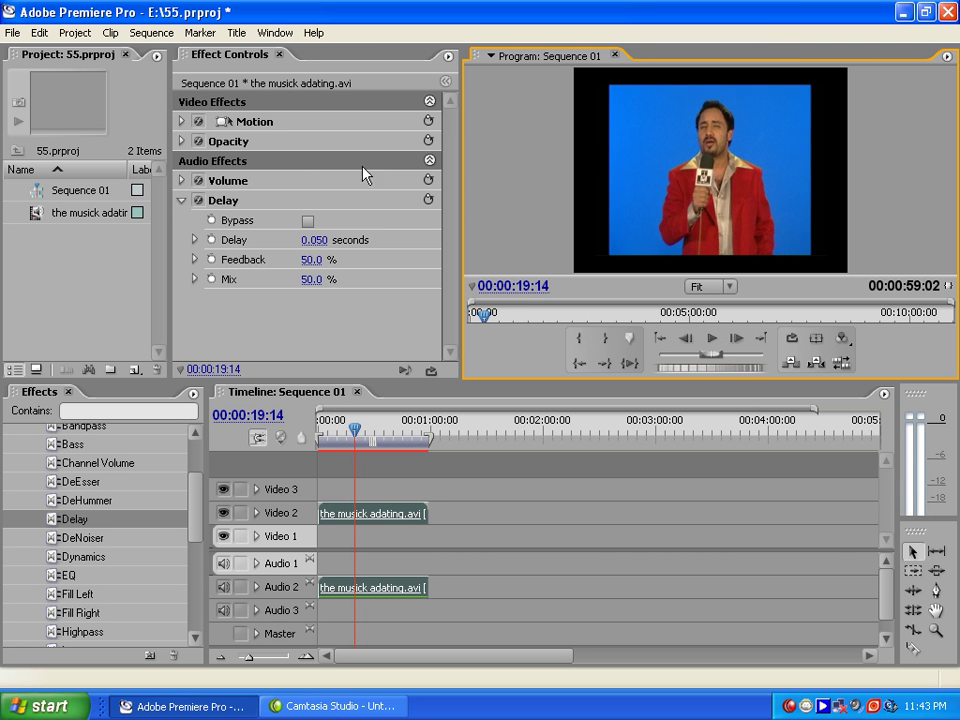
# Set the Delay effect's delay time to 0.100 seconds, and play the sequence to listen to it
pyautogui.click(316, 240)
pyautogui.write('.')
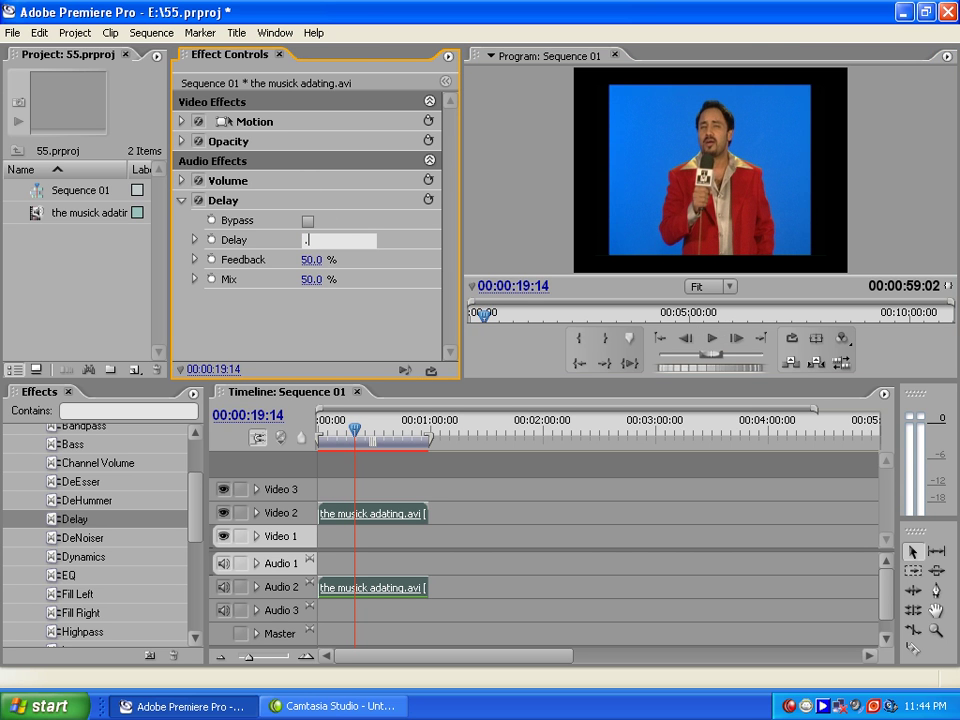
pyautogui.write('1')
pyautogui.press('Return')
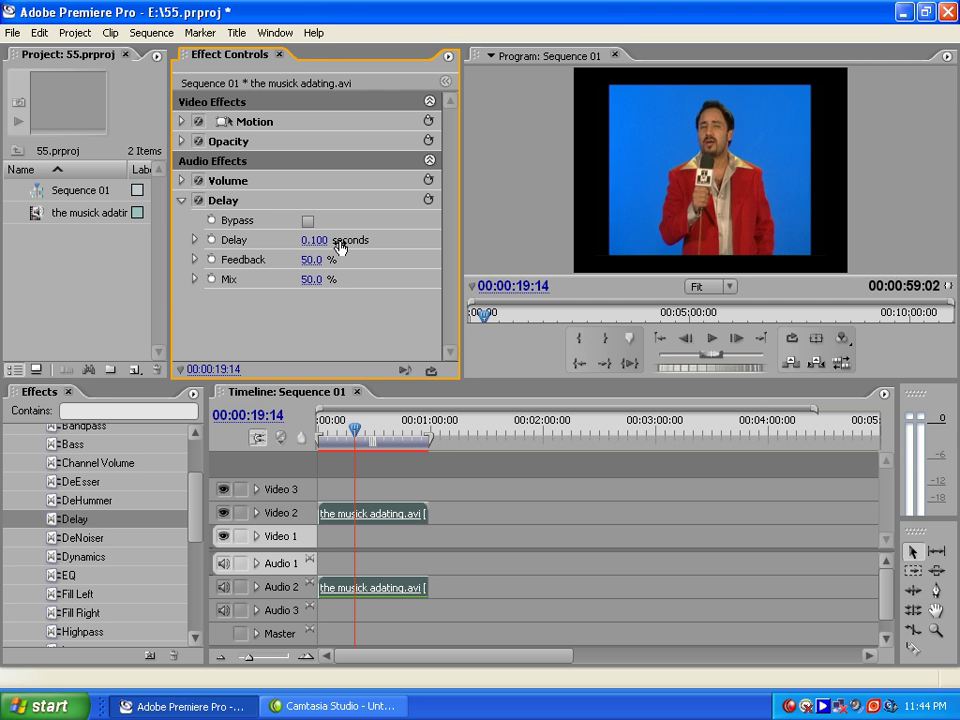
pyautogui.click(710, 340)
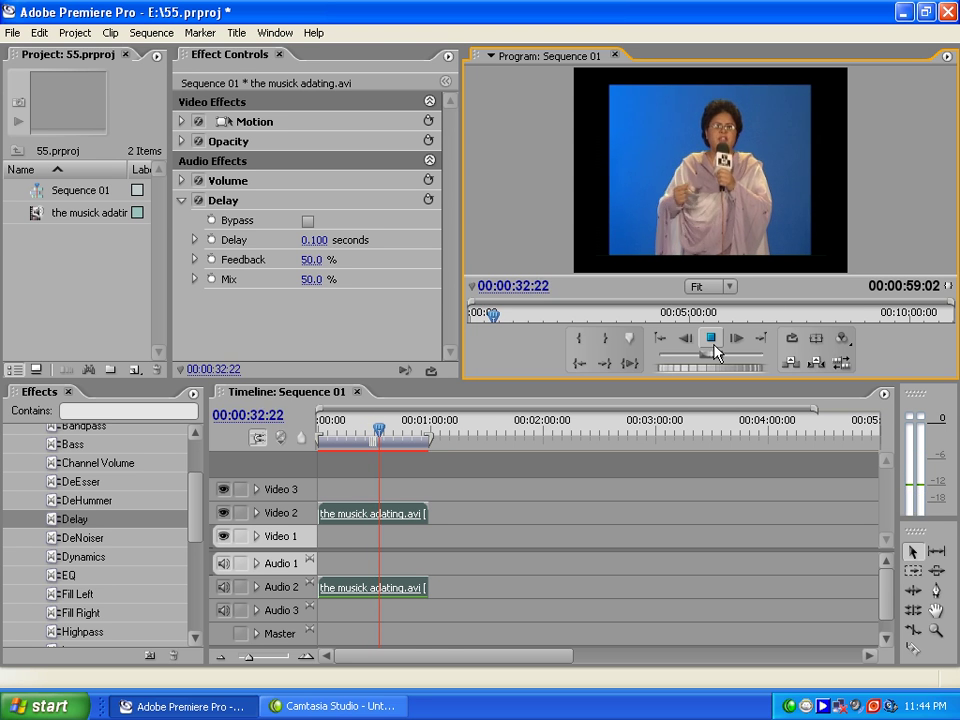
pyautogui.click(712, 340)
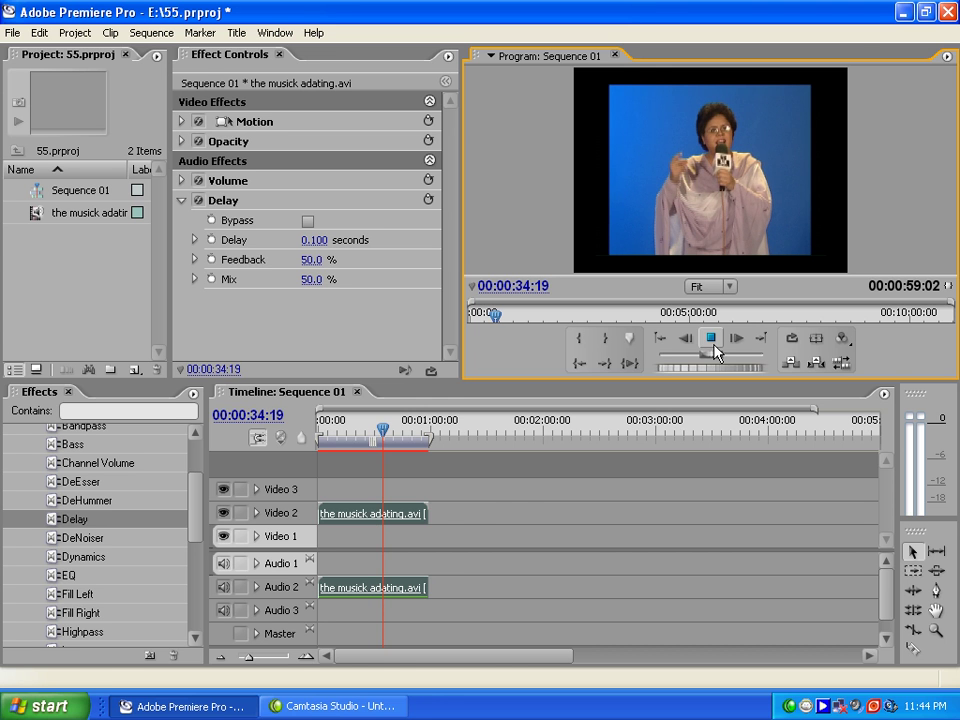
# Delete the Delay effect from the musick adating.avi clip
pyautogui.click(515, 492)
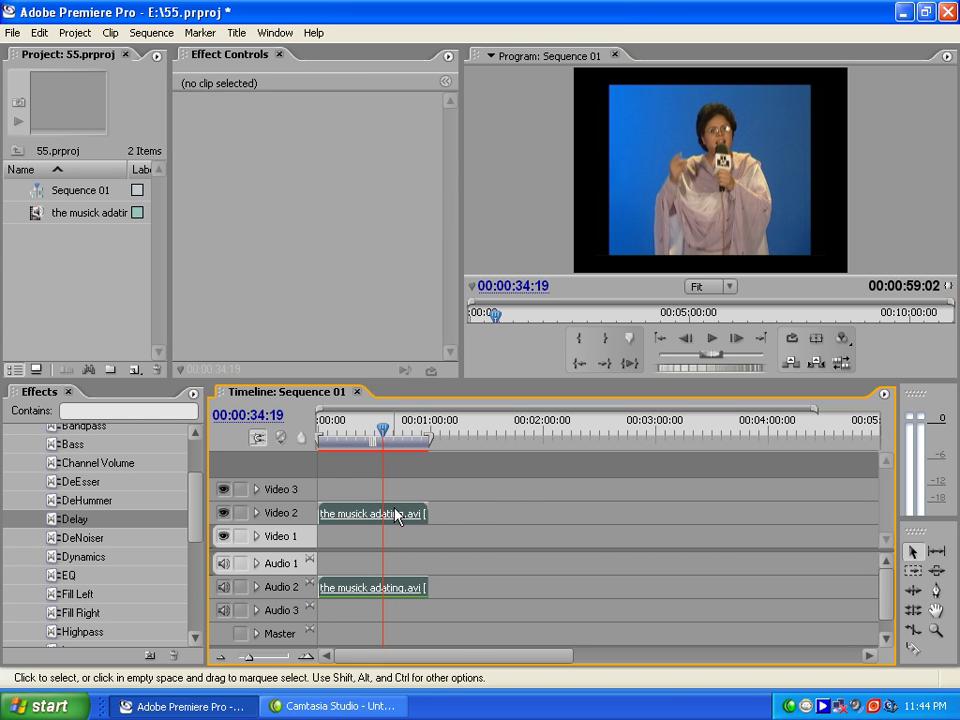
pyautogui.click(398, 515)
pyautogui.click(224, 201)
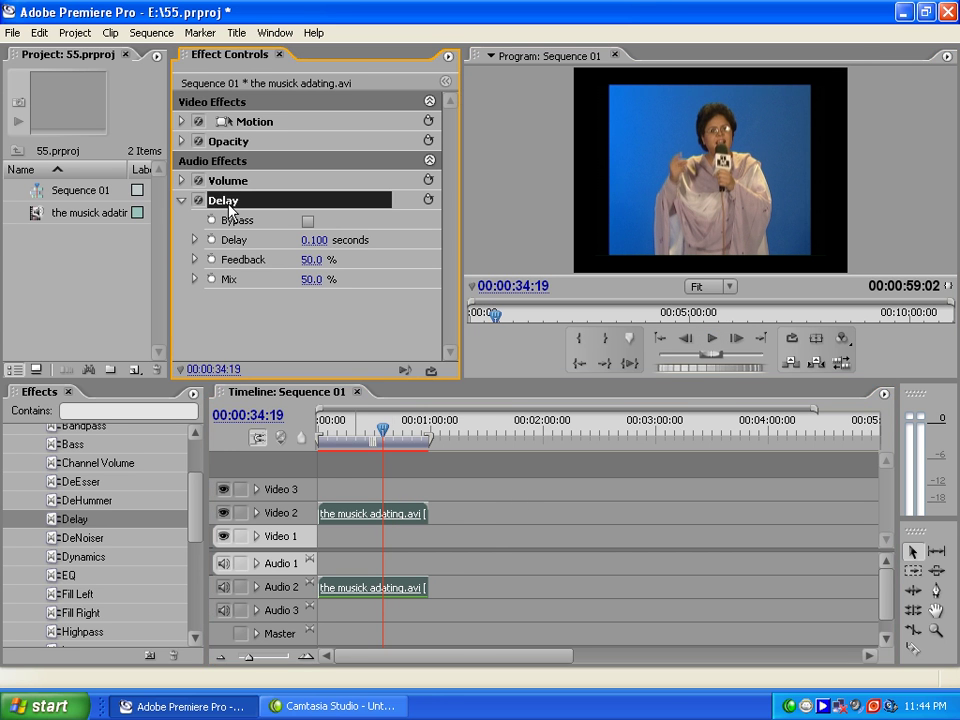
pyautogui.press('Delete')
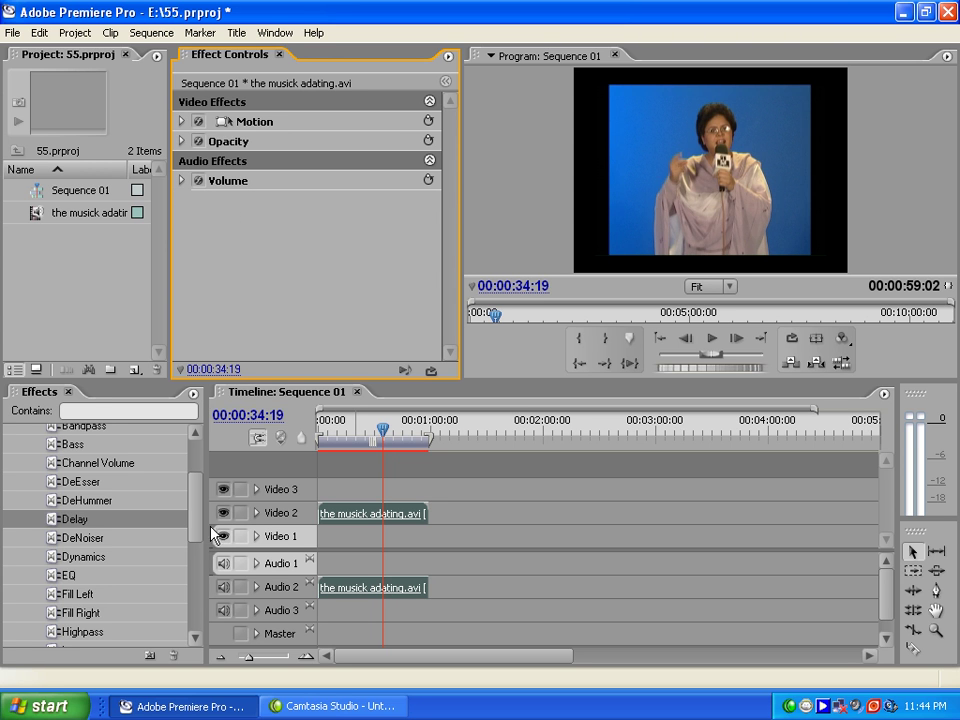
# Add the Stereo Volume audio effect to the musick adating.avi clip
pyautogui.moveTo(197, 521); pyautogui.dragTo(193, 624)
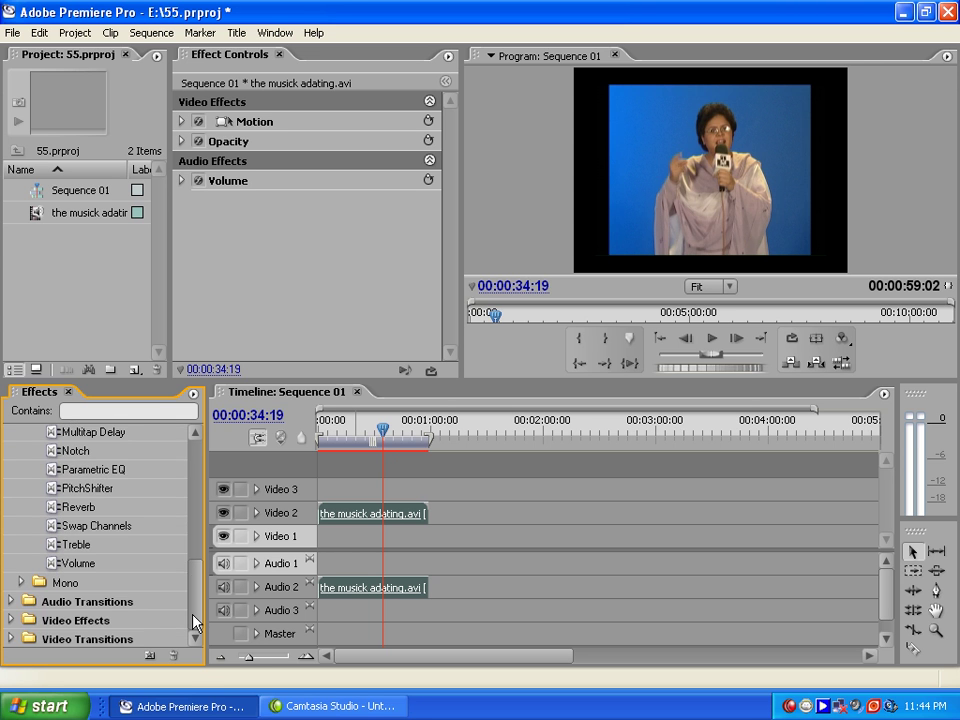
pyautogui.click(82, 564)
pyautogui.moveTo(83, 565); pyautogui.dragTo(254, 280)
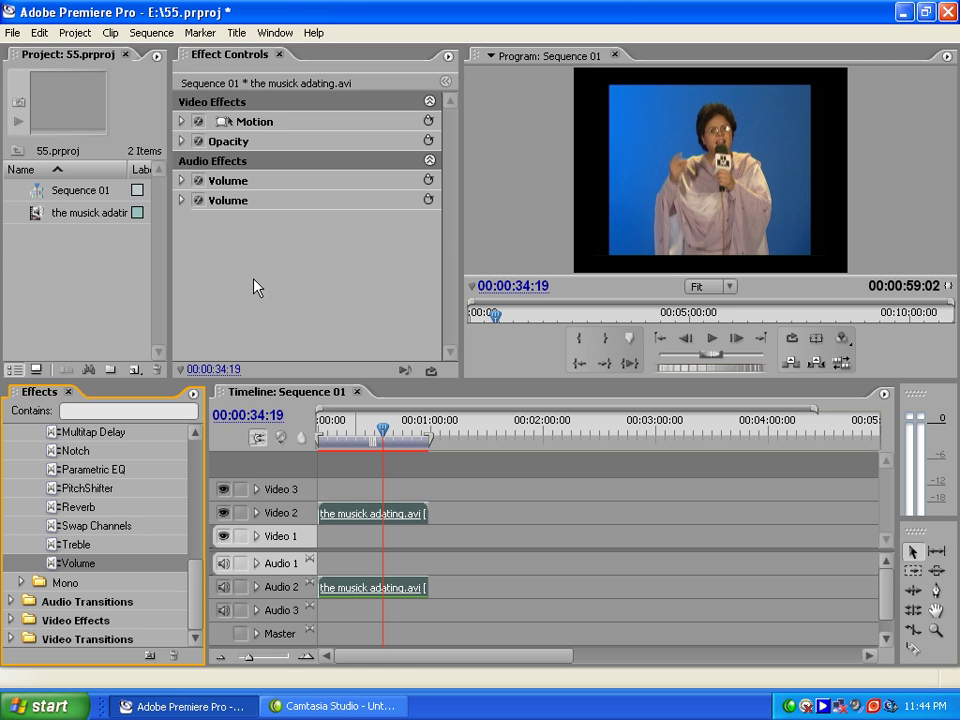
# Set the level of the added Volume effect to 6.0 dB, and play the sequence to hear it
pyautogui.click(228, 183)
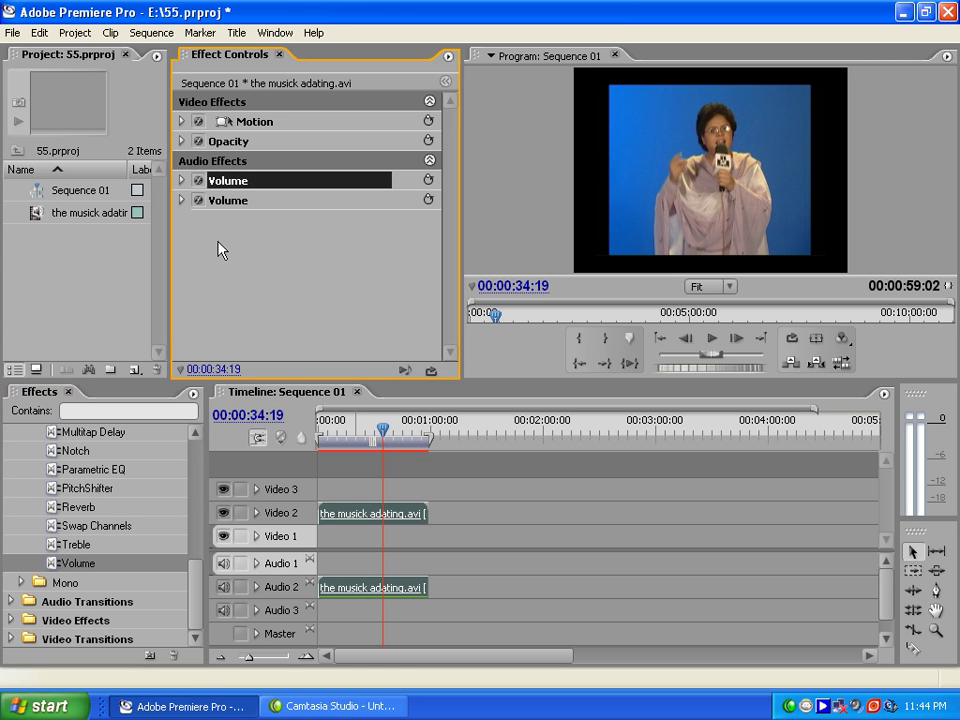
pyautogui.click(222, 250)
pyautogui.click(181, 201)
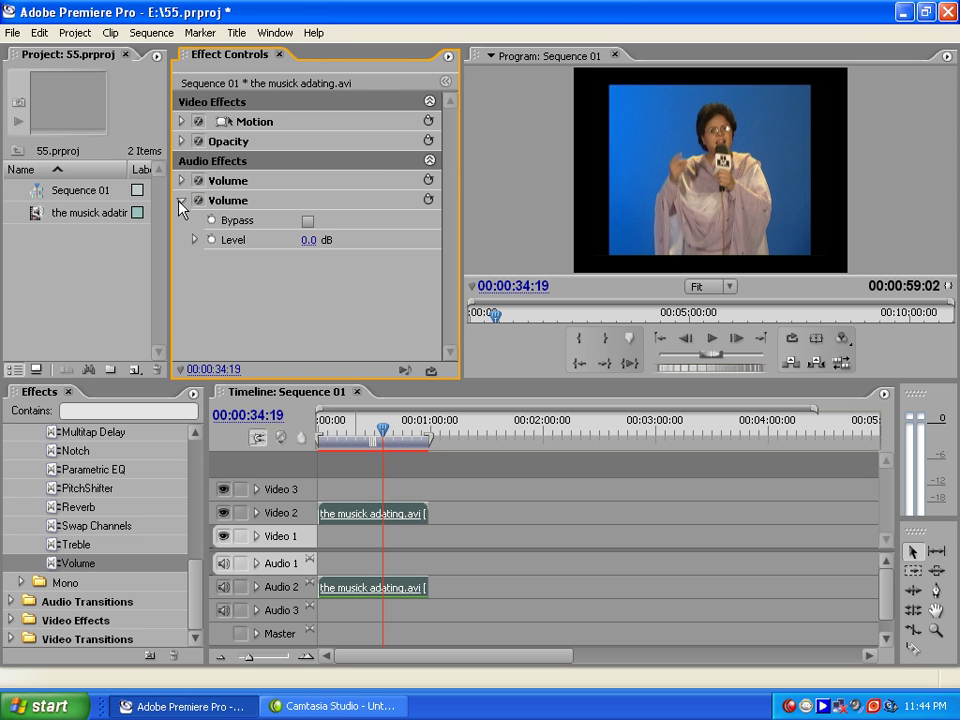
pyautogui.click(181, 201)
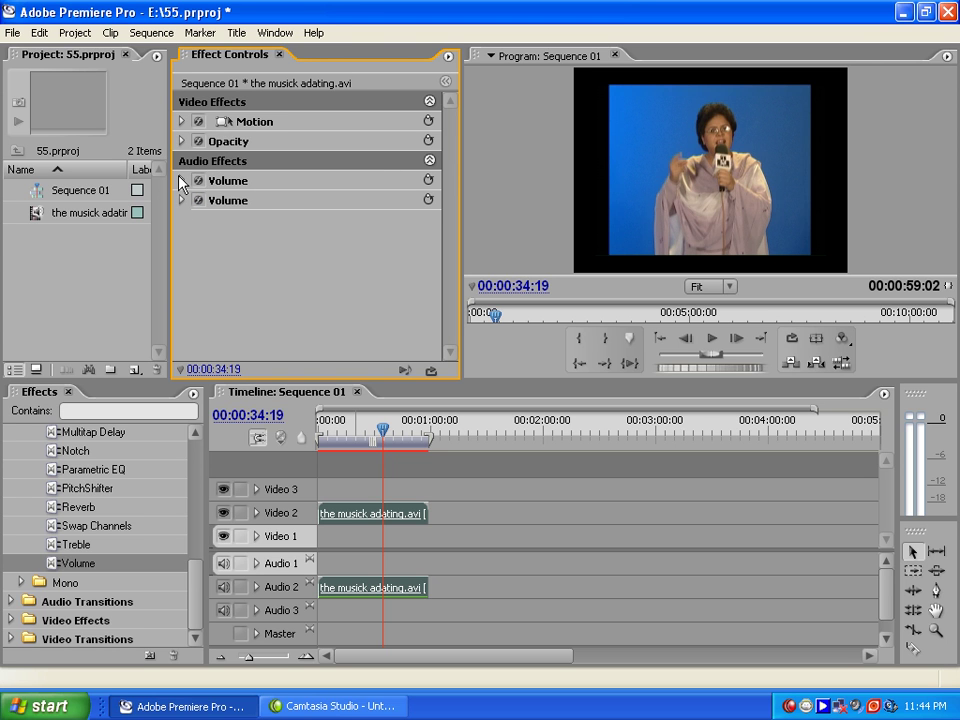
pyautogui.click(181, 181)
pyautogui.click(181, 181)
pyautogui.click(181, 201)
pyautogui.moveTo(335, 253)
pyautogui.mouseDown()
pyautogui.moveTo(321, 249)
pyautogui.moveTo(349, 255)
pyautogui.moveTo(343, 247)
pyautogui.mouseUp()
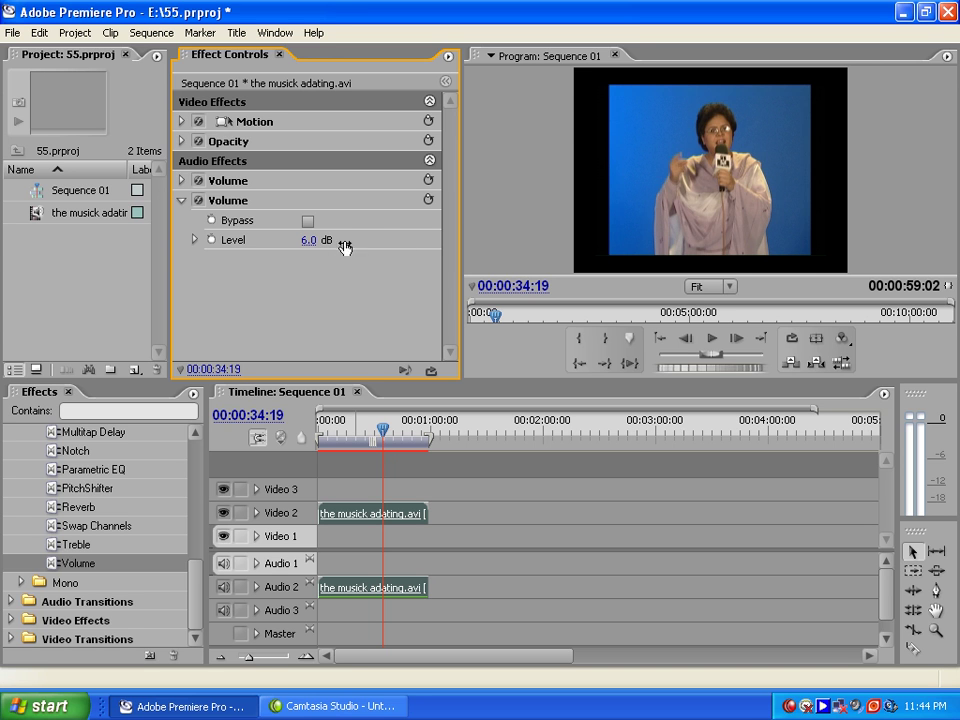
pyautogui.click(722, 338)
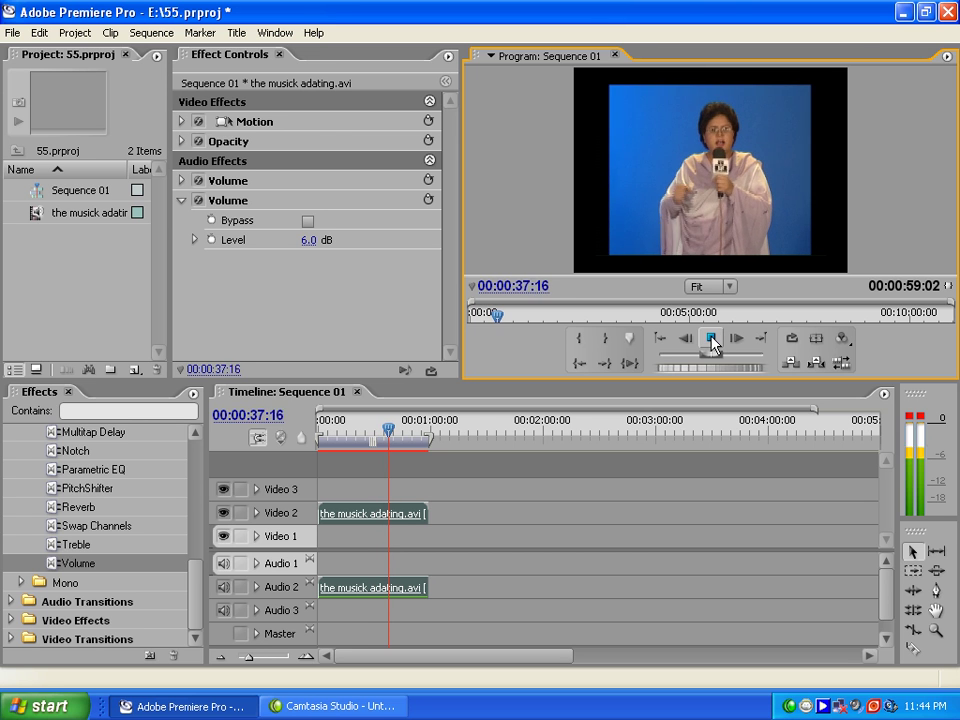
# Stop playback, and delete the added Volume effect from the musick adating.avi clip, keeping its built-in Volume
pyautogui.click(712, 340)
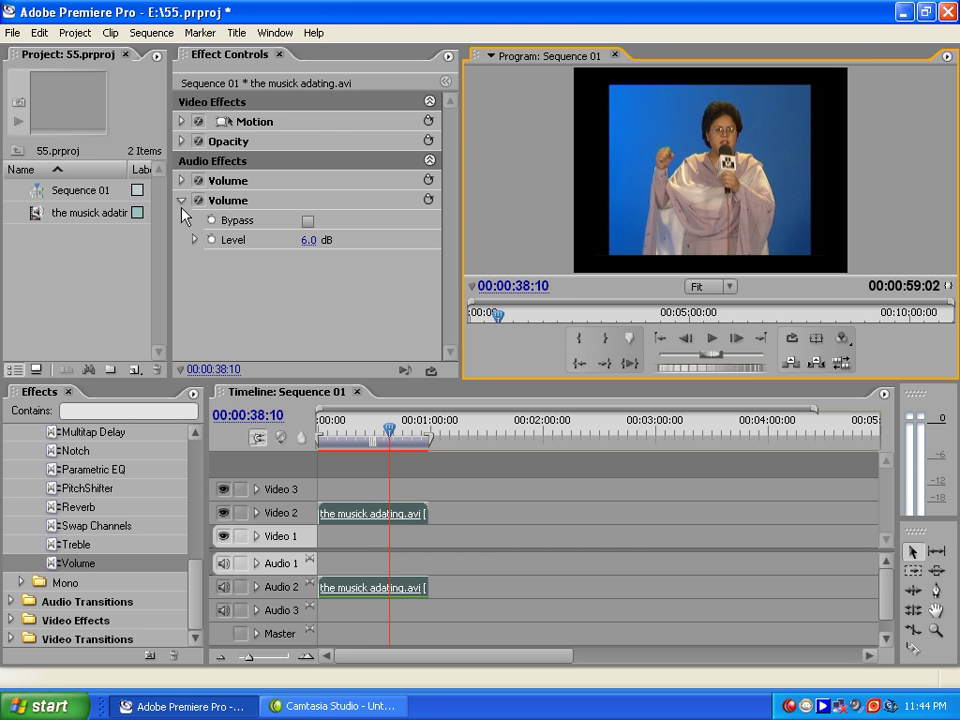
pyautogui.click(181, 202)
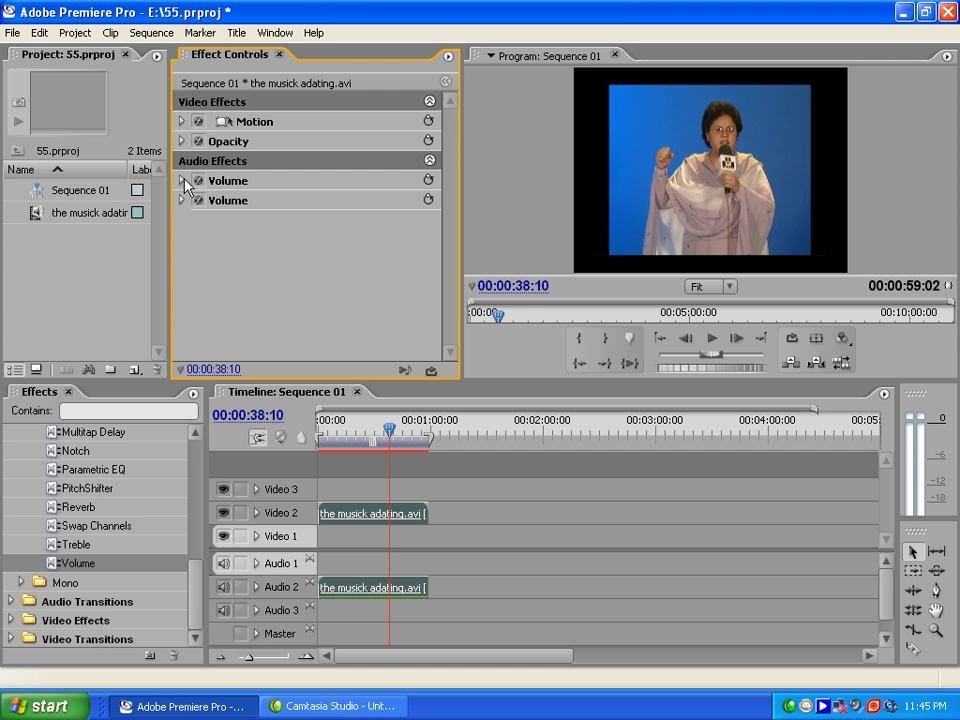
pyautogui.click(183, 181)
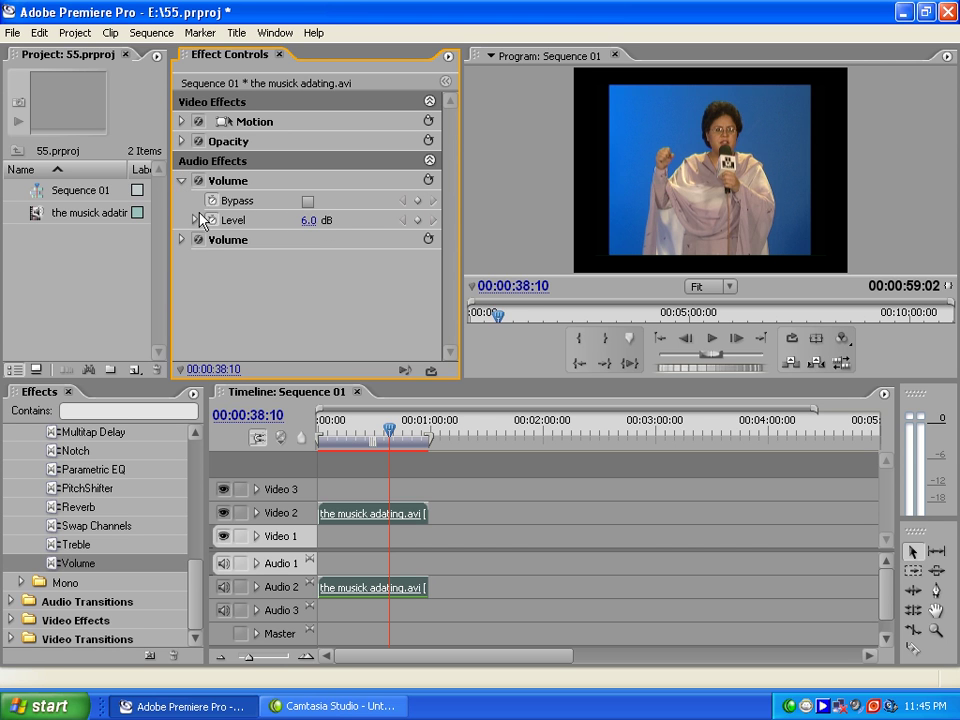
pyautogui.click(181, 181)
pyautogui.click(225, 200)
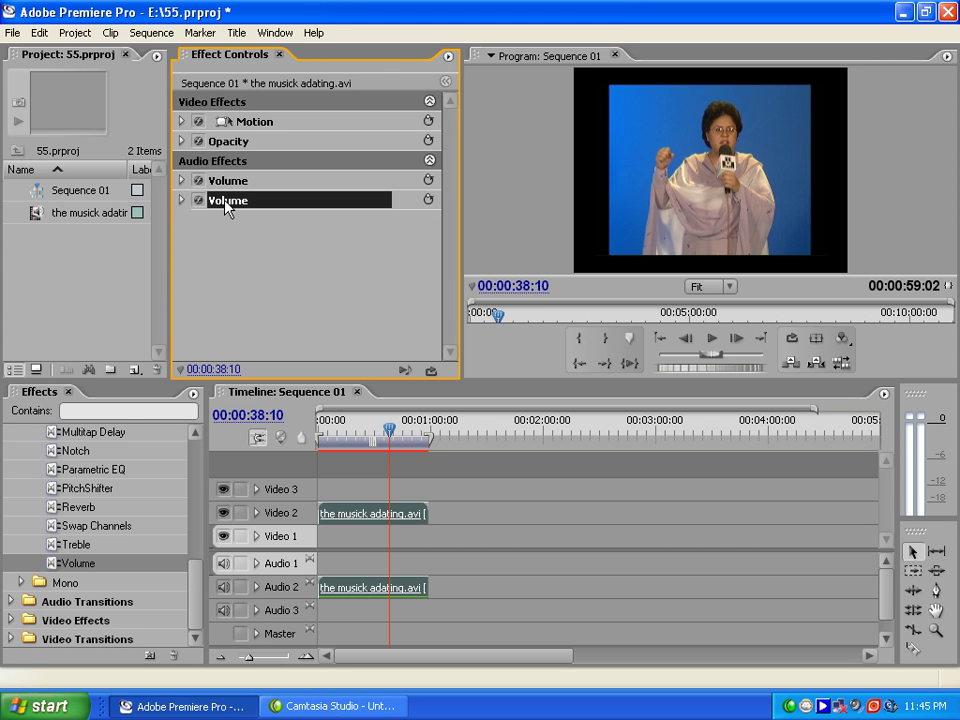
pyautogui.press('Delete')
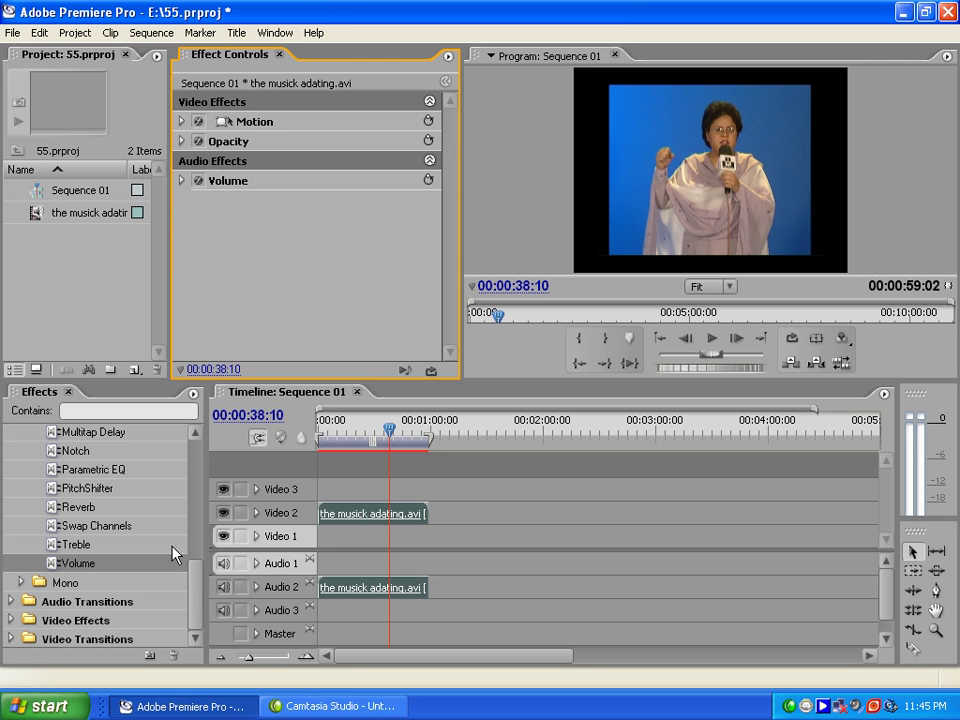
# Add the Stereo Reverb audio effect to the musick adating.avi clip, and play the sequence to hear it
pyautogui.click(81, 509)
pyautogui.moveTo(83, 515); pyautogui.dragTo(253, 276)
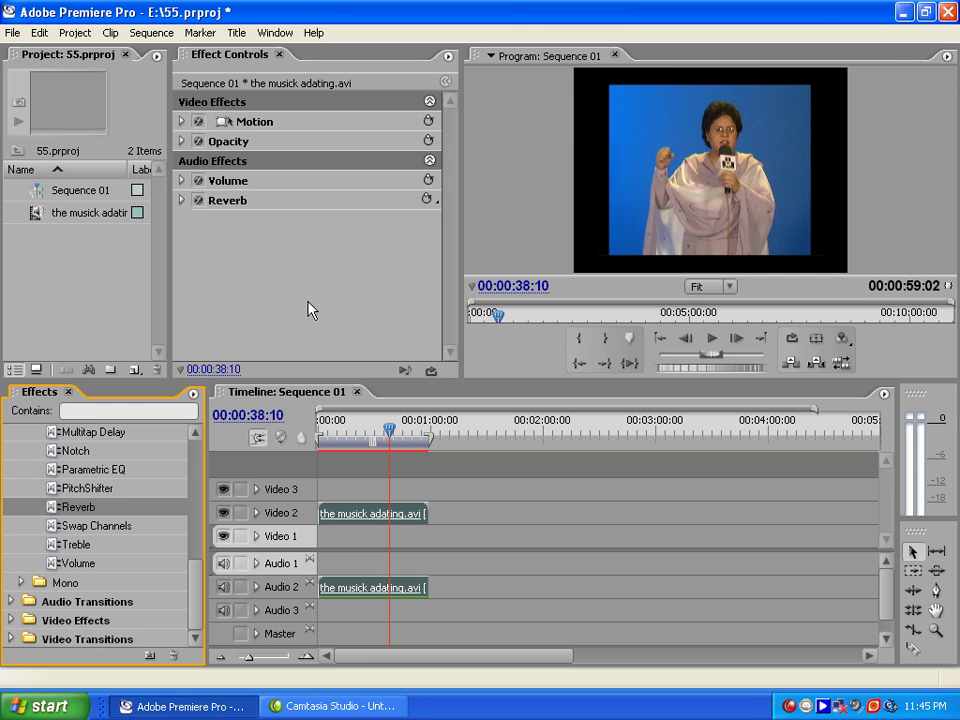
pyautogui.click(716, 339)
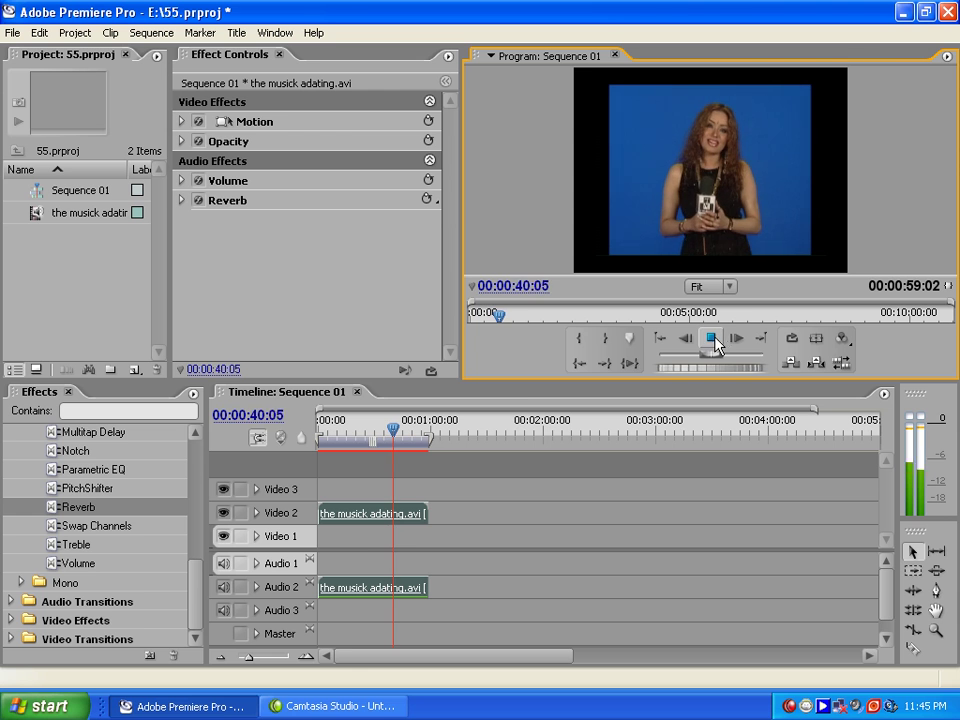
pyautogui.click(711, 339)
# Move the playhead to 00:00:09:13, and examine the Reverb effect's Custom Setup and Individual Parameters in a widened Effect Controls view
pyautogui.click(360, 430)
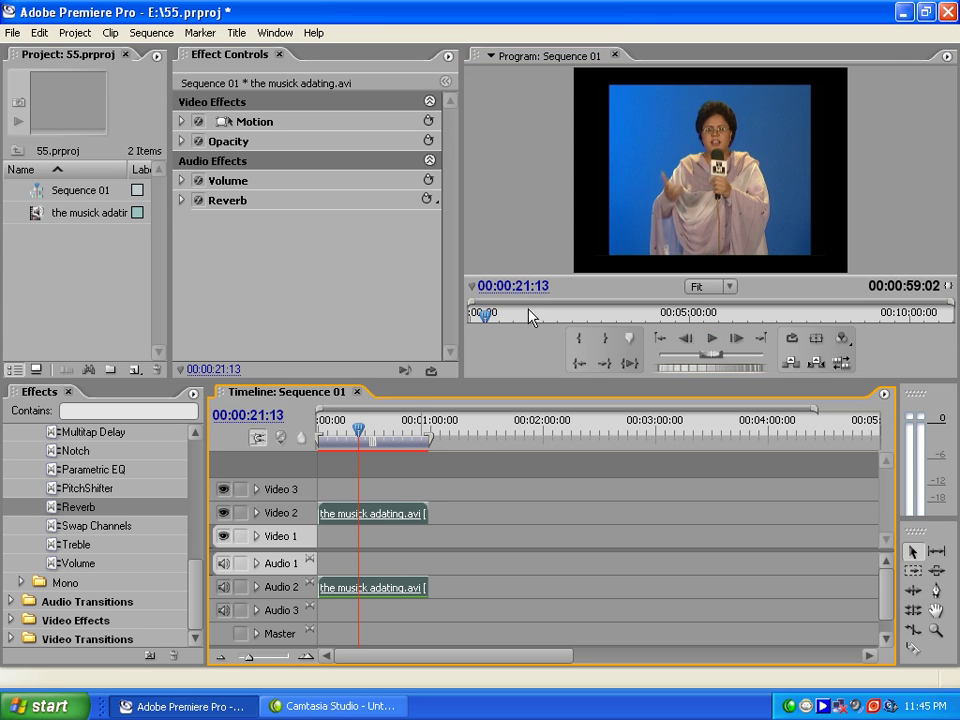
pyautogui.click(337, 431)
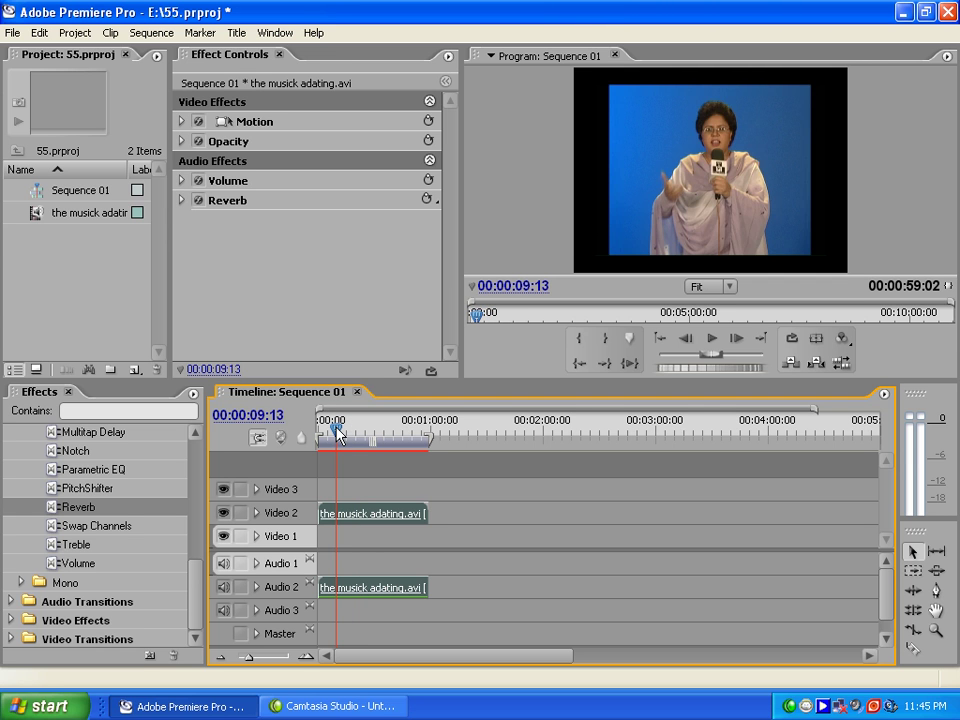
pyautogui.click(181, 201)
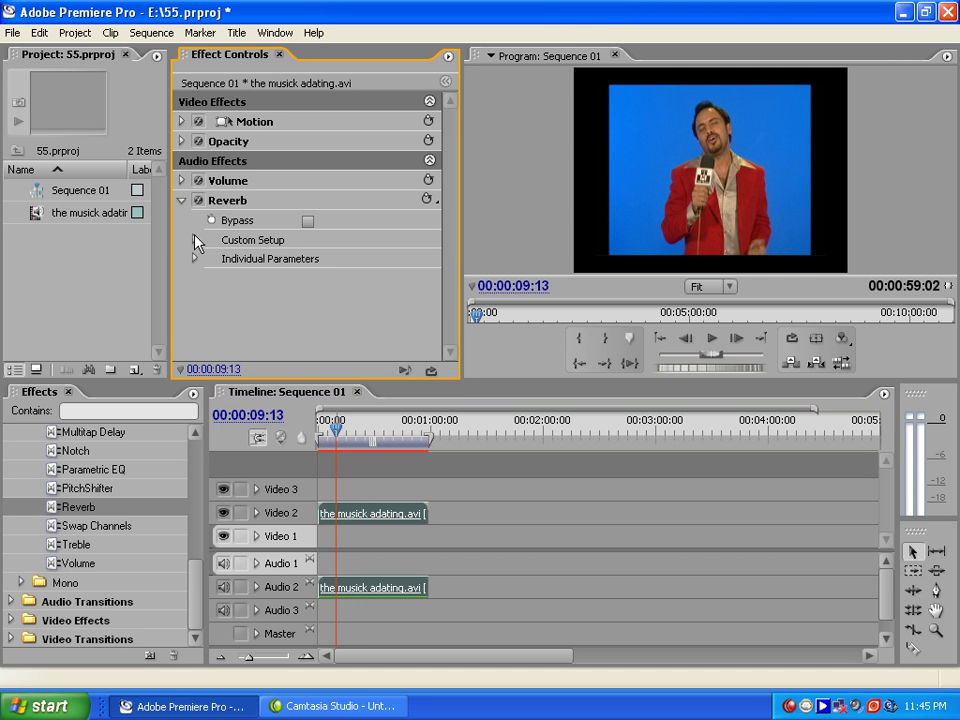
pyautogui.click(197, 240)
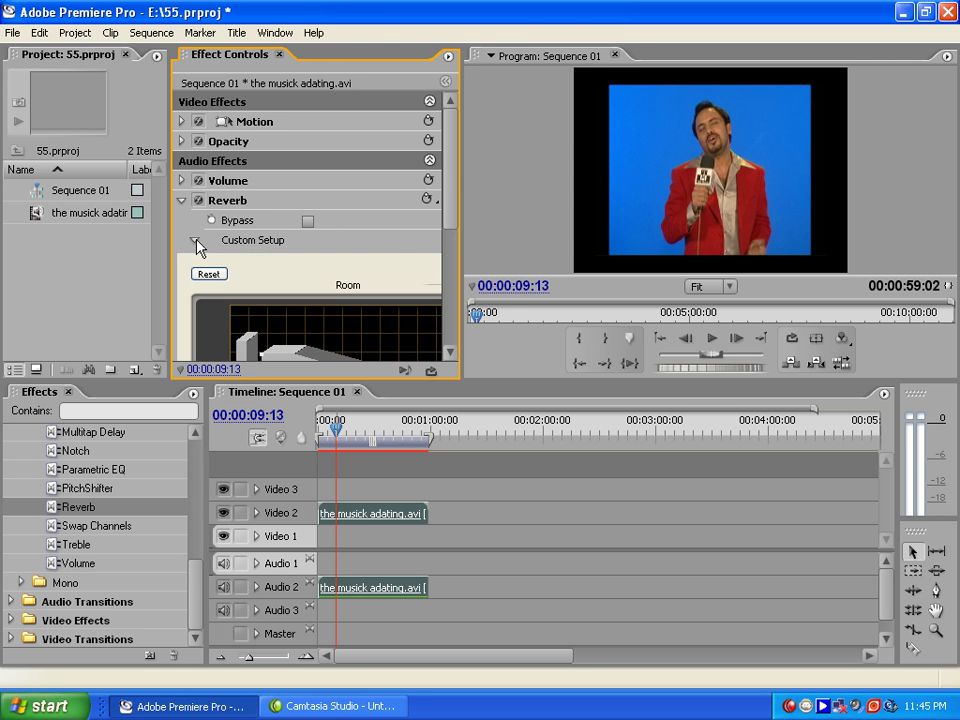
pyautogui.moveTo(448, 185); pyautogui.dragTo(670, 169)
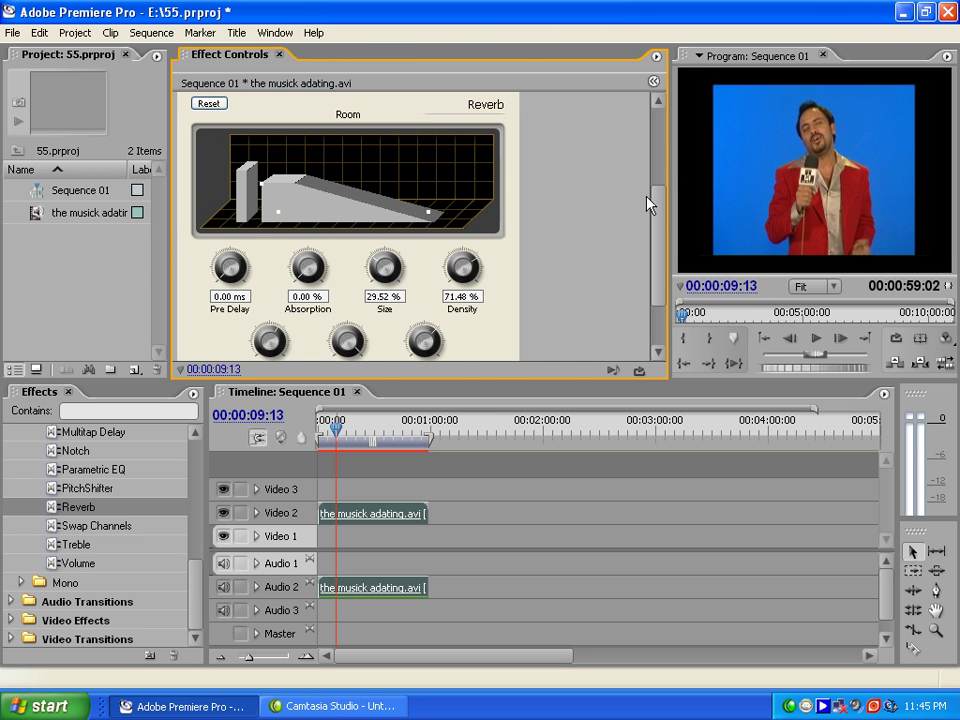
pyautogui.click(655, 82)
pyautogui.moveTo(664, 214)
pyautogui.mouseDown()
pyautogui.moveTo(661, 108)
pyautogui.moveTo(654, 231)
pyautogui.moveTo(654, 206)
pyautogui.mouseUp()
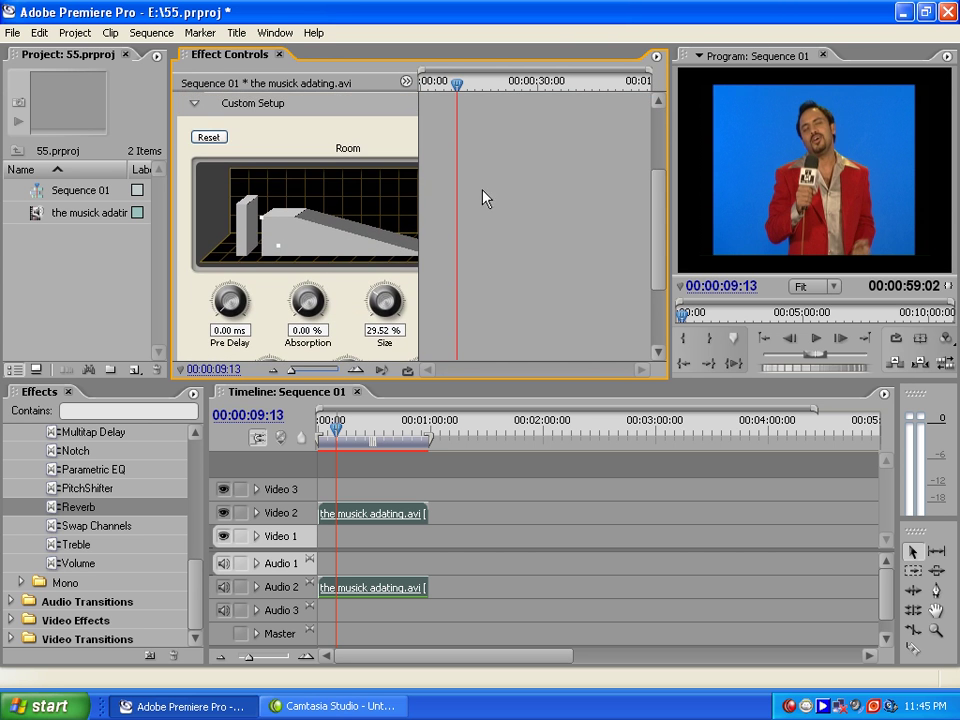
pyautogui.moveTo(658, 227); pyautogui.dragTo(677, 144)
pyautogui.click(181, 200)
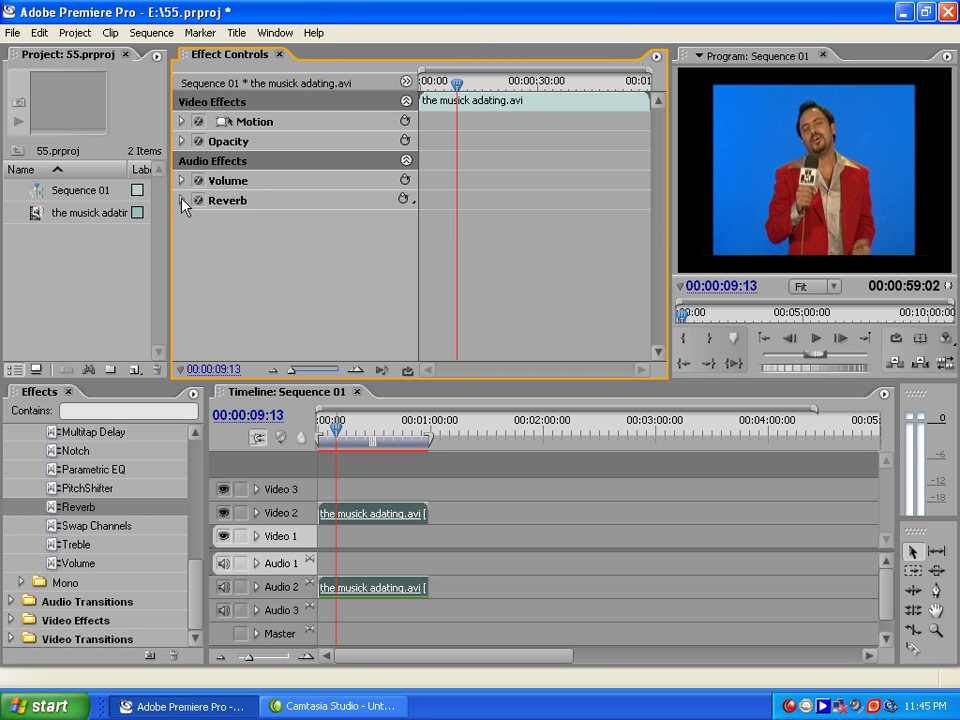
pyautogui.click(181, 200)
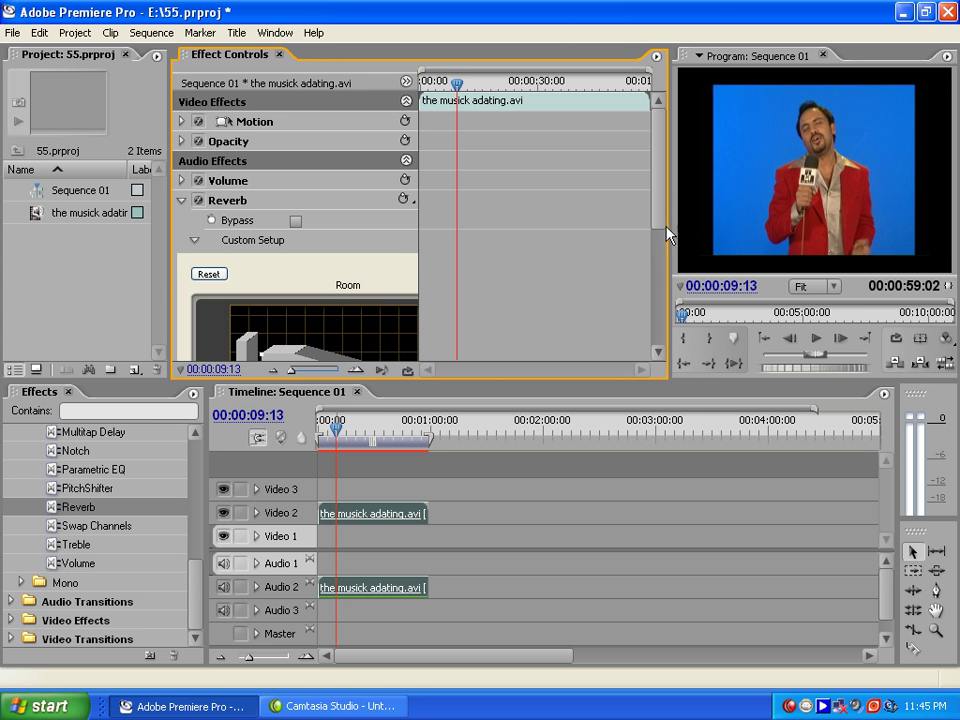
pyautogui.moveTo(658, 188); pyautogui.dragTo(655, 332)
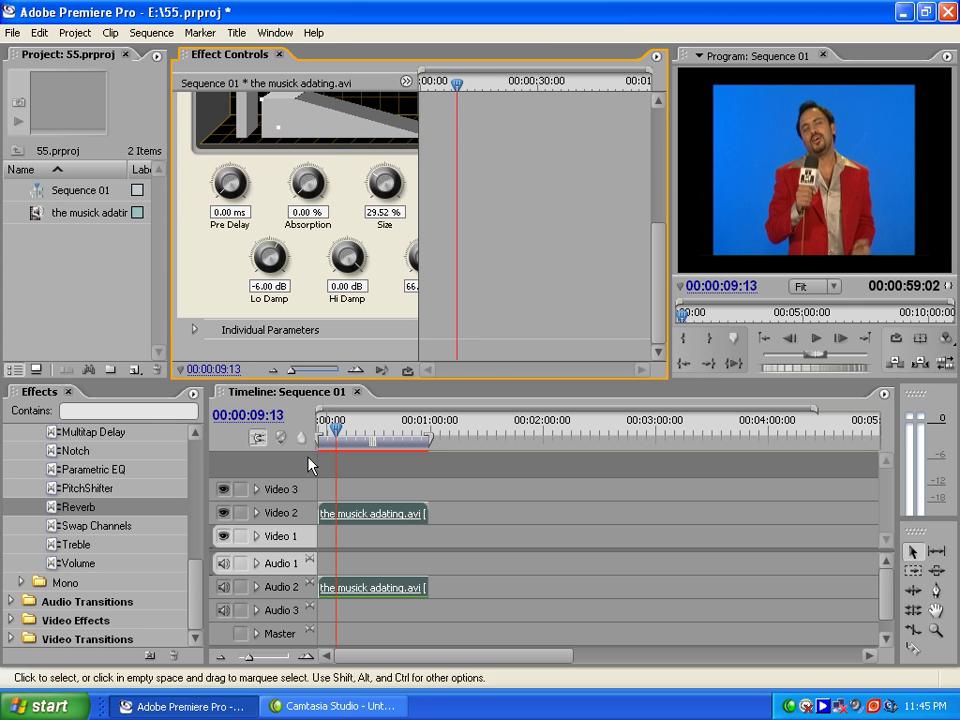
pyautogui.click(193, 331)
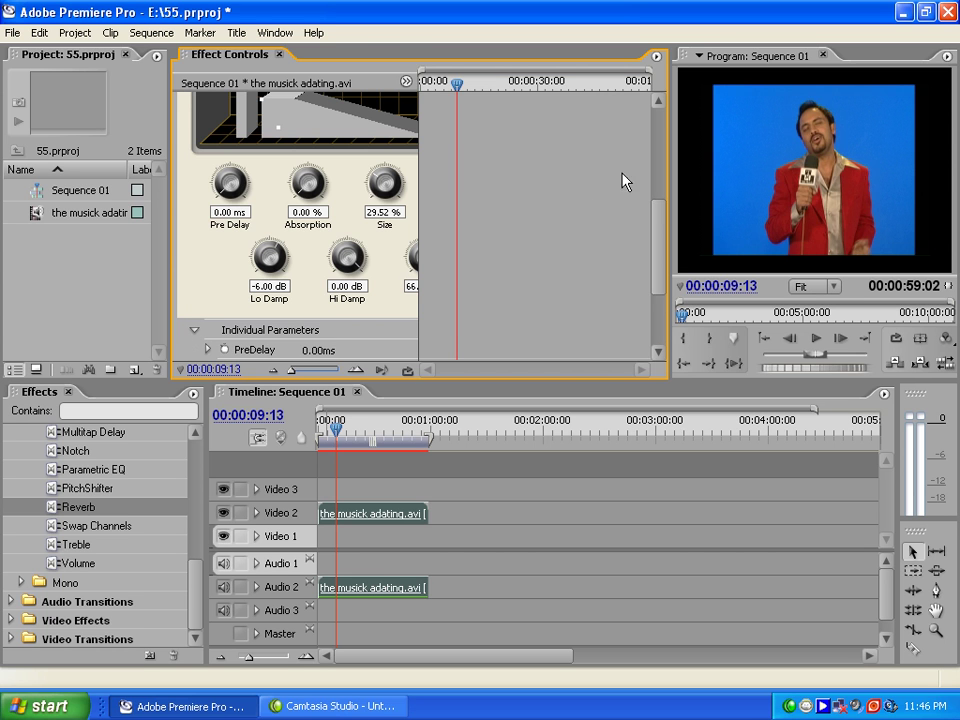
pyautogui.moveTo(658, 214); pyautogui.dragTo(655, 272)
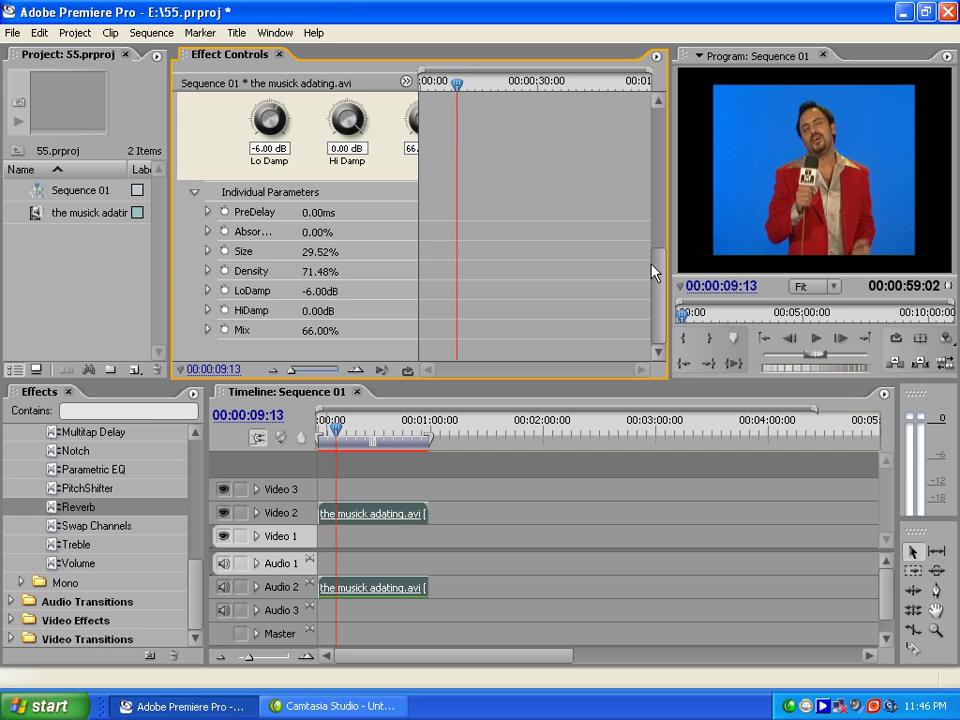
pyautogui.moveTo(651, 261); pyautogui.dragTo(651, 253)
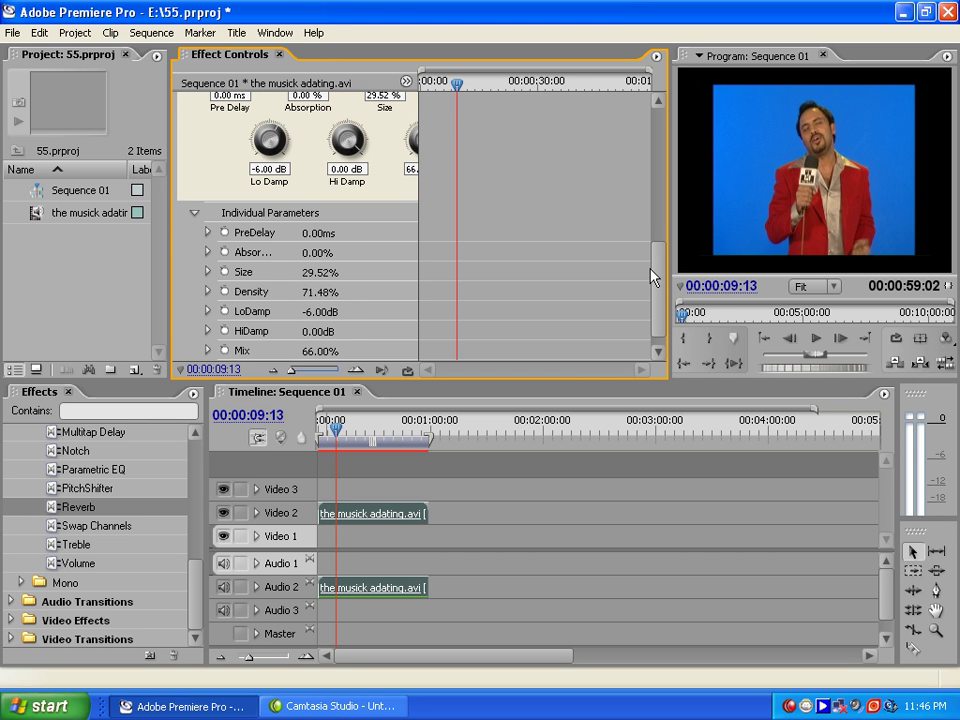
# Set the Reverb effect's PreDelay to 72.40 ms, and play the sequence to listen to it
pyautogui.click(208, 232)
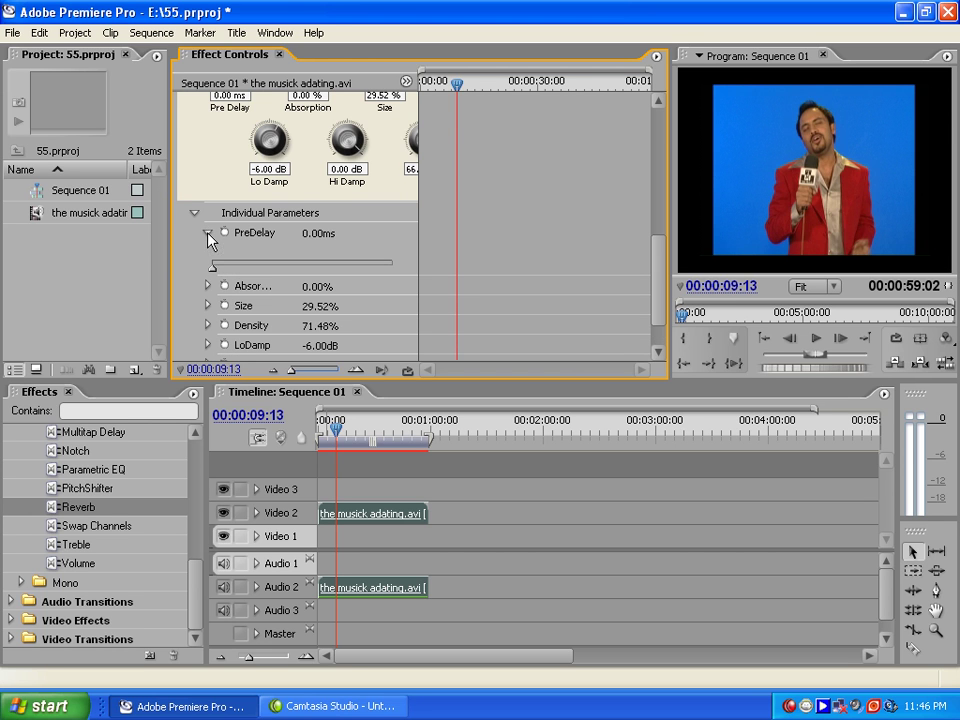
pyautogui.moveTo(213, 265); pyautogui.dragTo(346, 268)
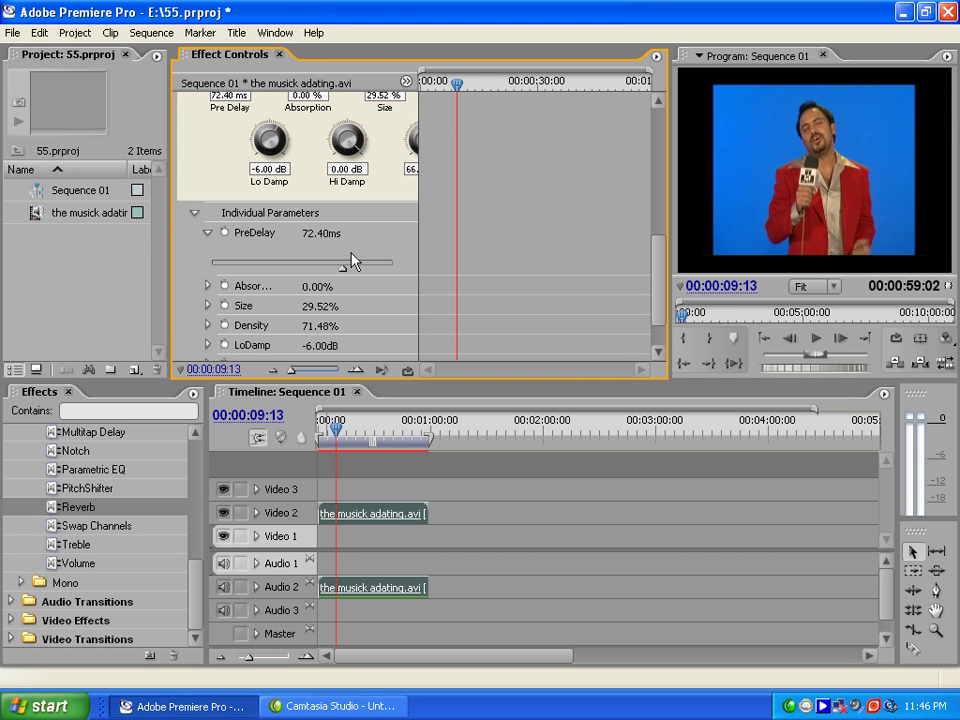
pyautogui.click(814, 339)
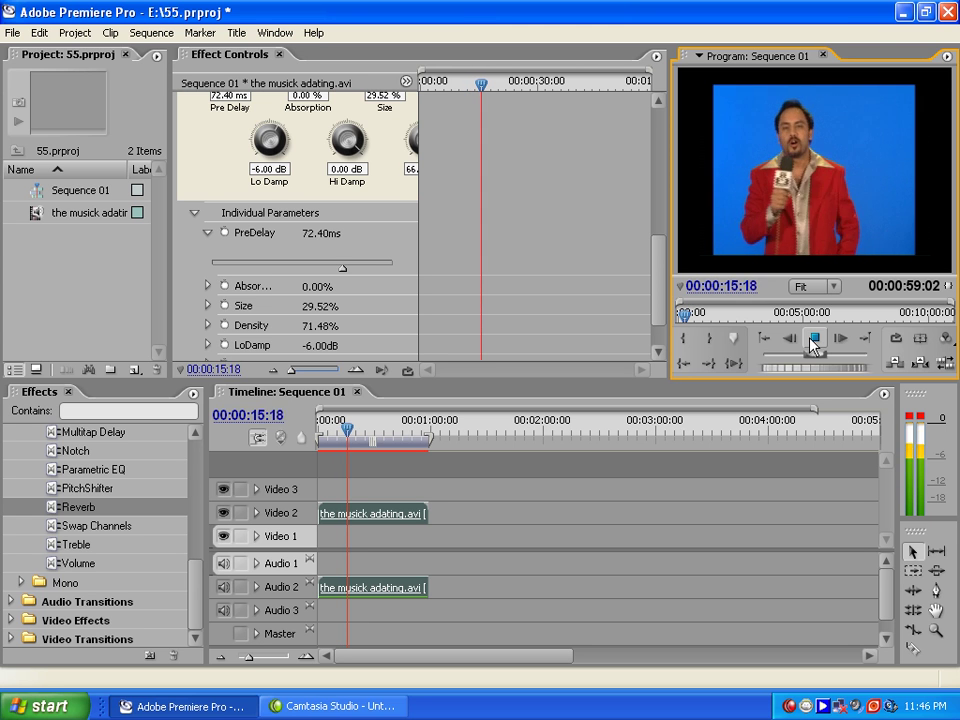
pyautogui.click(813, 339)
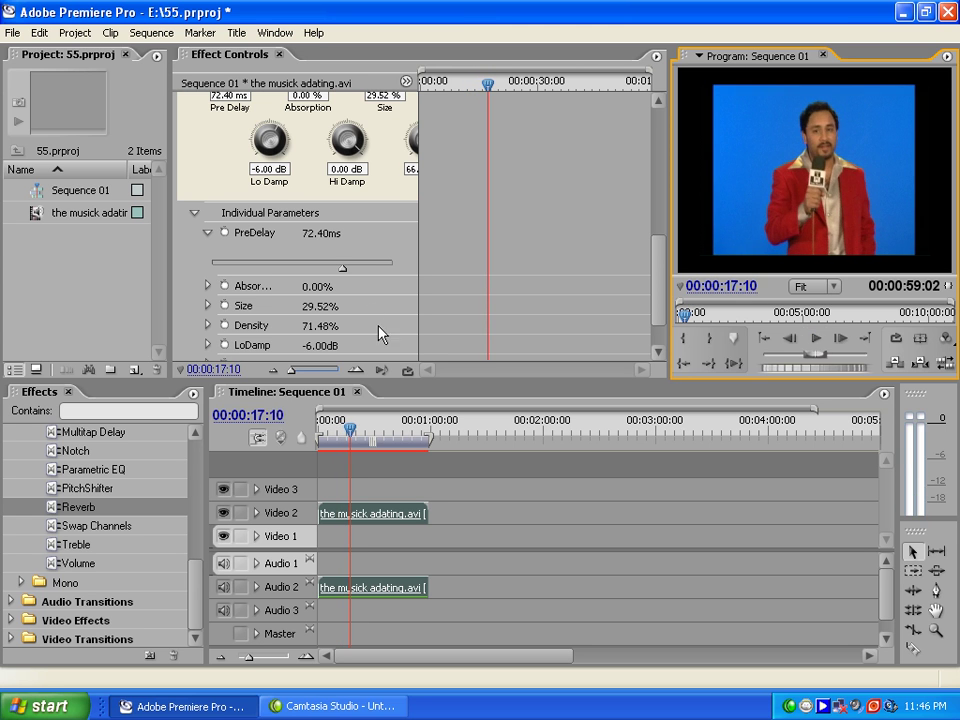
# Reduce the Reverb effect's PreDelay to 0.00 ms, and play the sequence to compare the sound
pyautogui.moveTo(279, 268); pyautogui.dragTo(187, 278)
pyautogui.click(815, 339)
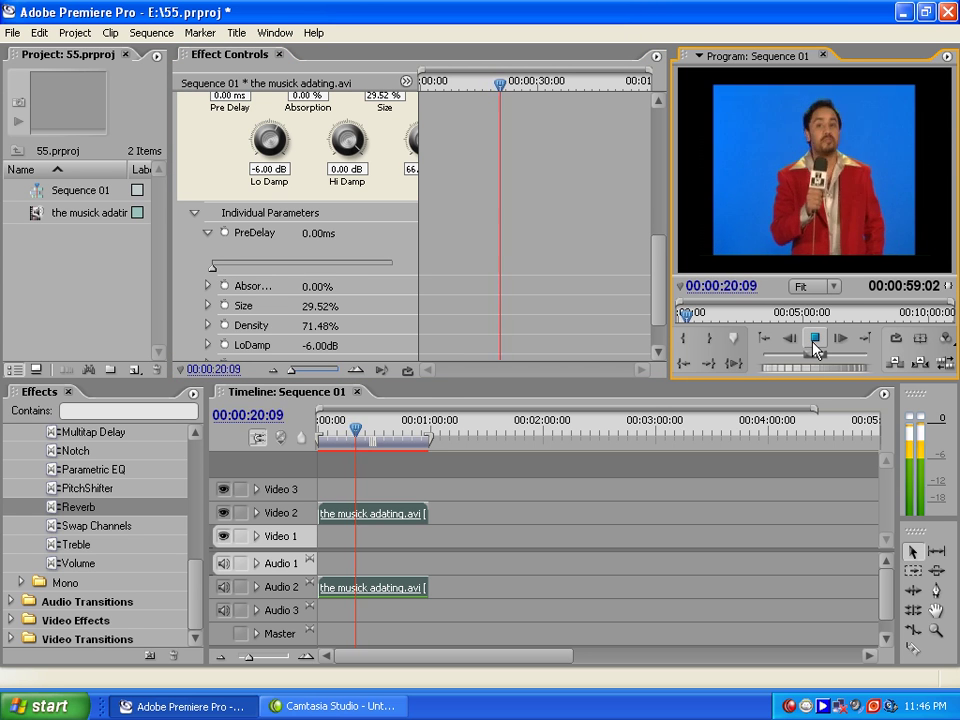
pyautogui.click(815, 343)
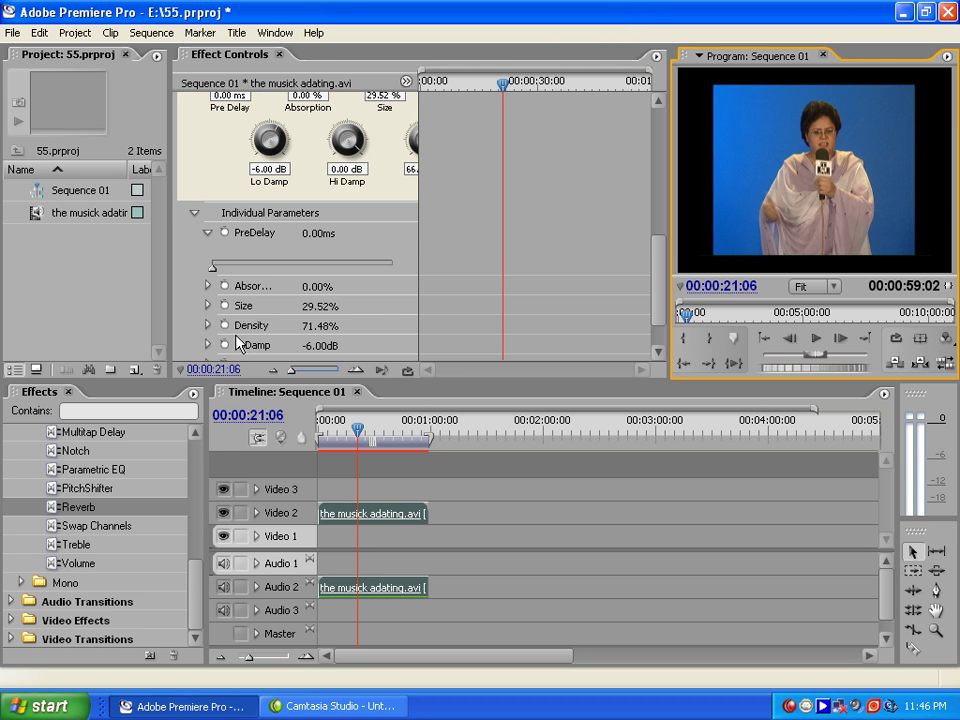
pyautogui.click(205, 234)
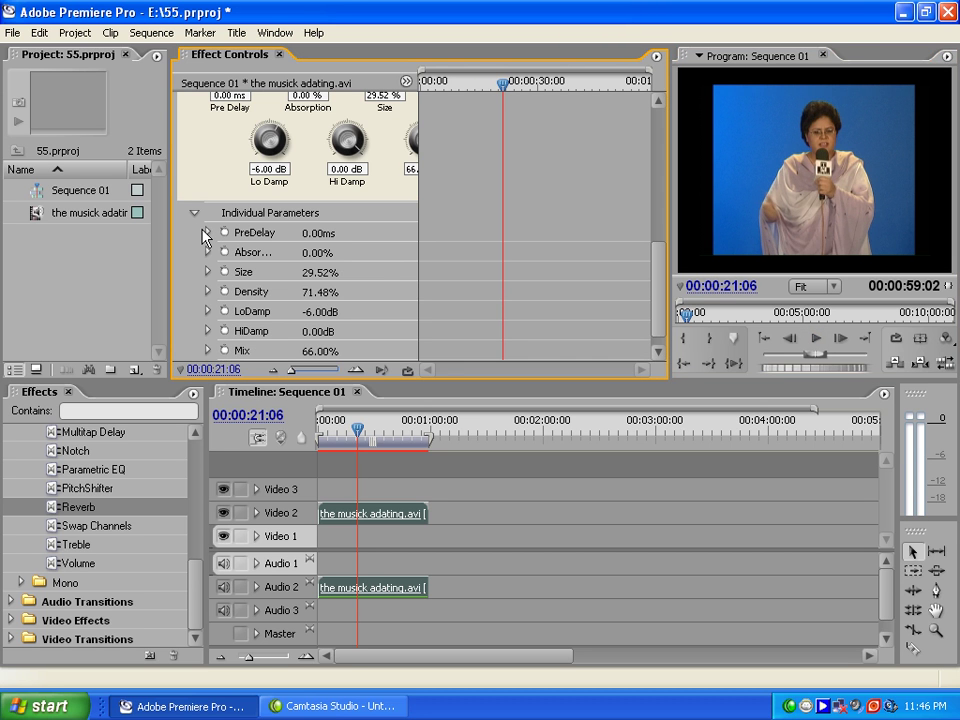
# Set the Reverb effect's Density to 0.00%, and play the sequence to hear the change
pyautogui.click(208, 292)
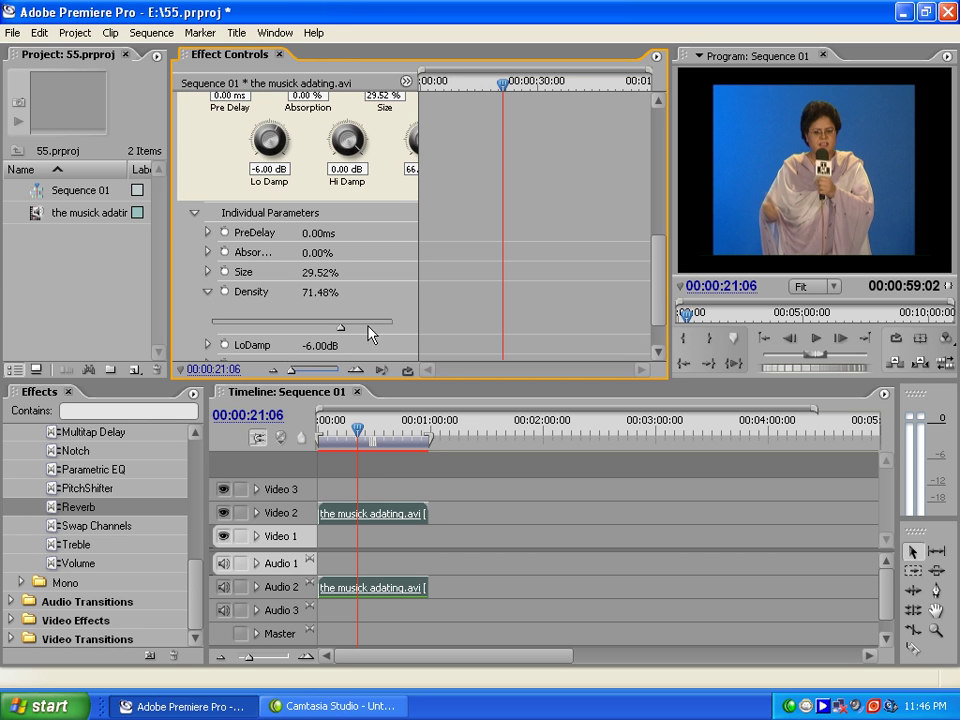
pyautogui.moveTo(341, 327); pyautogui.dragTo(193, 348)
pyautogui.click(816, 338)
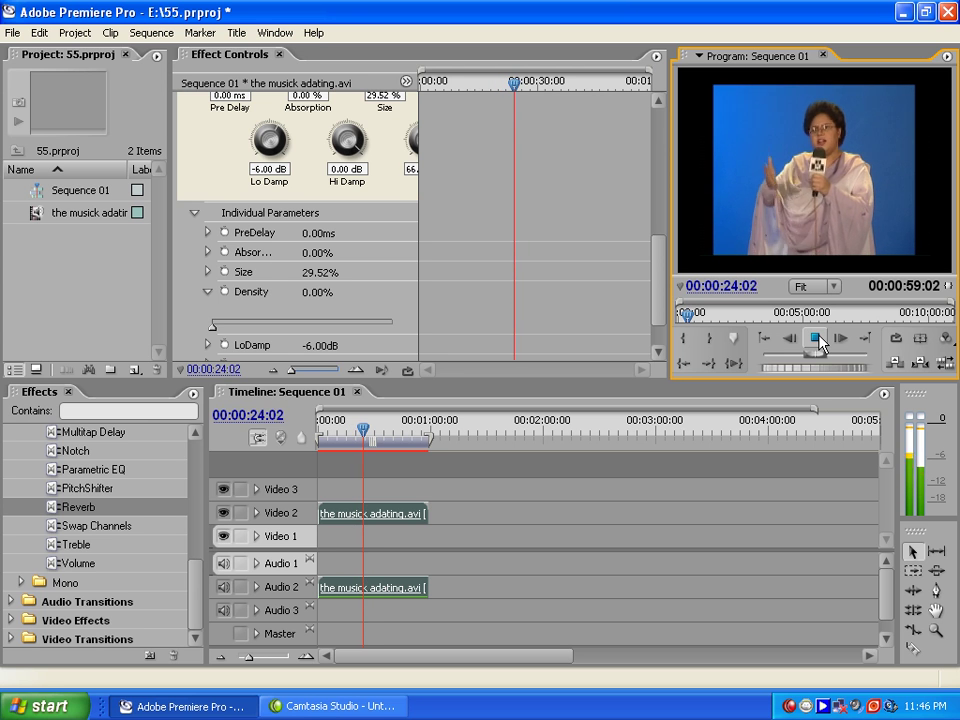
pyautogui.click(818, 340)
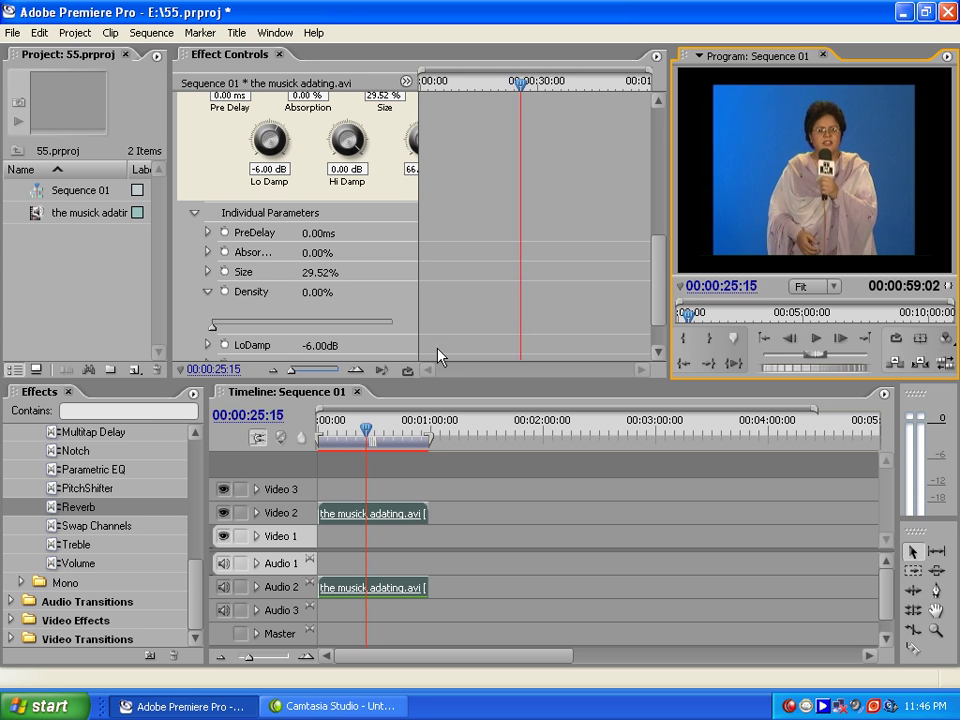
# Raise the Reverb effect's Density to 100.00%, and play the sequence to listen to it
pyautogui.click(383, 327)
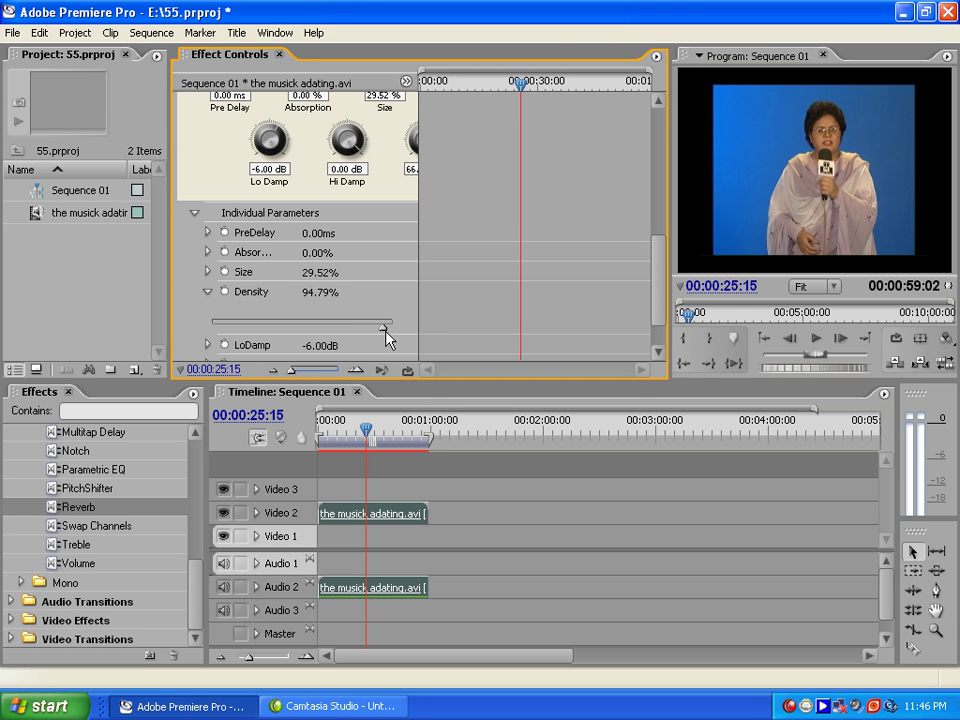
pyautogui.click(818, 341)
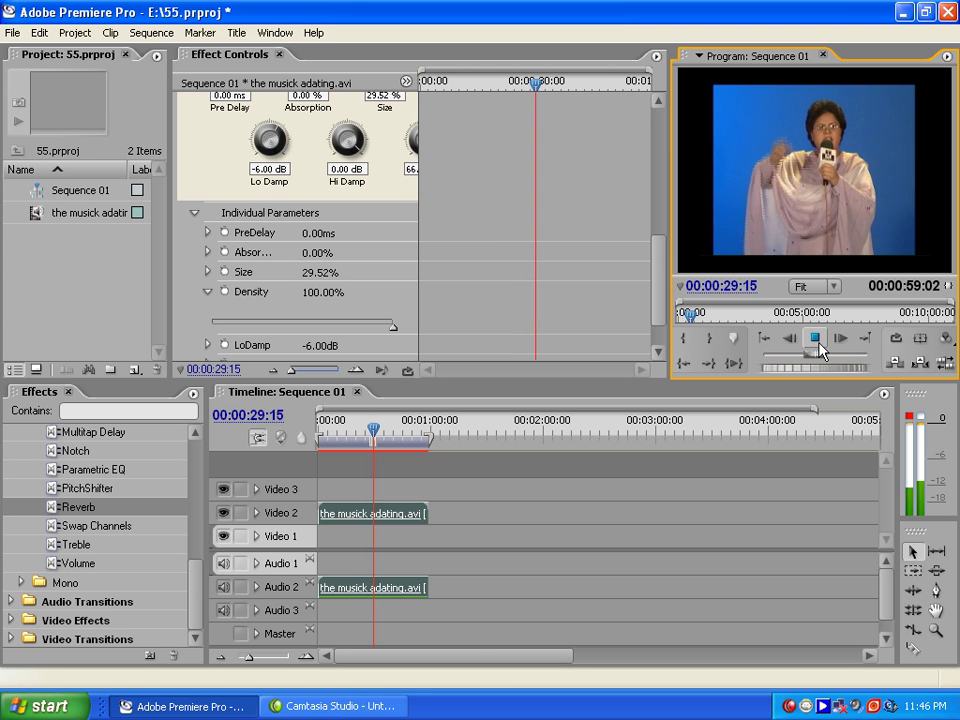
pyautogui.click(817, 342)
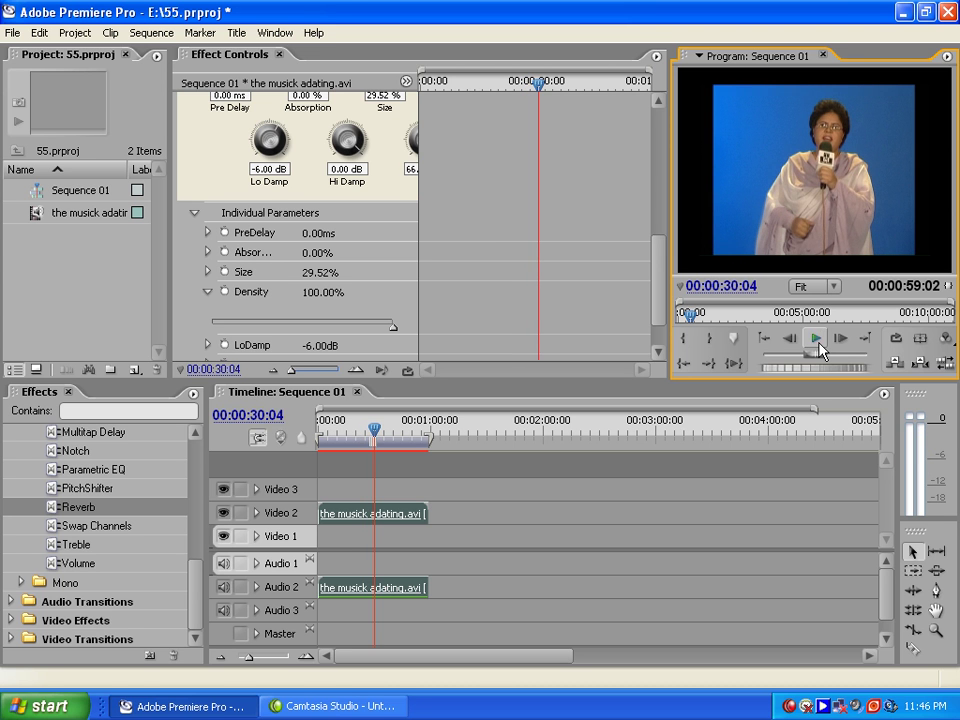
# Delete the Reverb effect from the musick adating.avi clip
pyautogui.click(195, 214)
pyautogui.moveTo(657, 265); pyautogui.dragTo(654, 150)
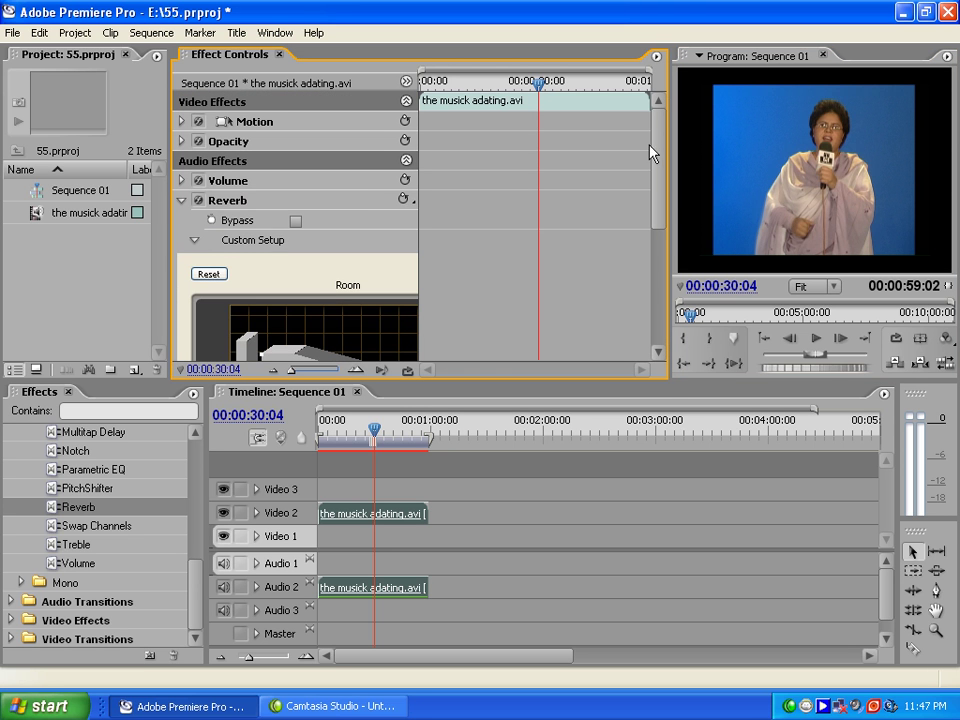
pyautogui.click(229, 205)
pyautogui.press('Delete')
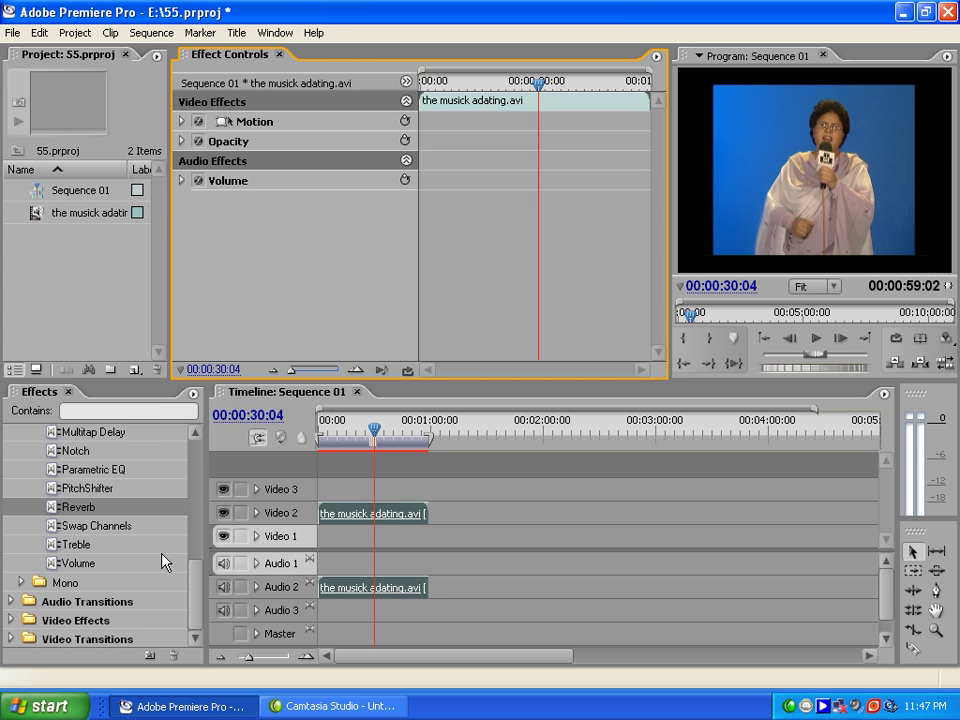
# Apply the stereo PitchShifter effect to the musick adating.avi clip and expand its individual Pitch parameter
pyautogui.click(93, 489)
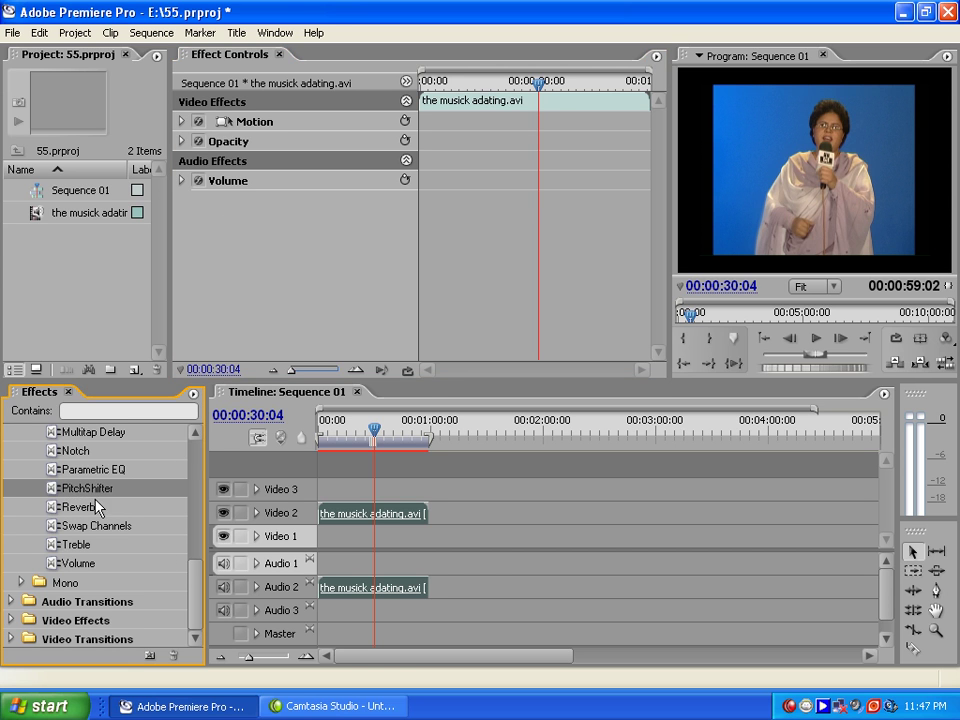
pyautogui.moveTo(96, 490); pyautogui.dragTo(247, 277)
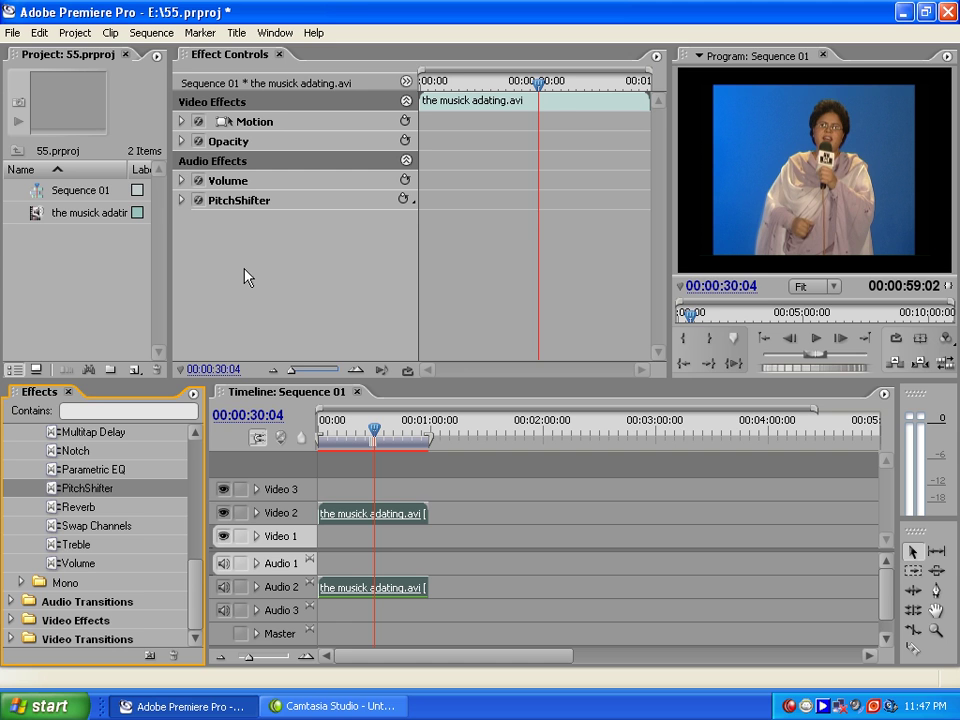
pyautogui.click(182, 200)
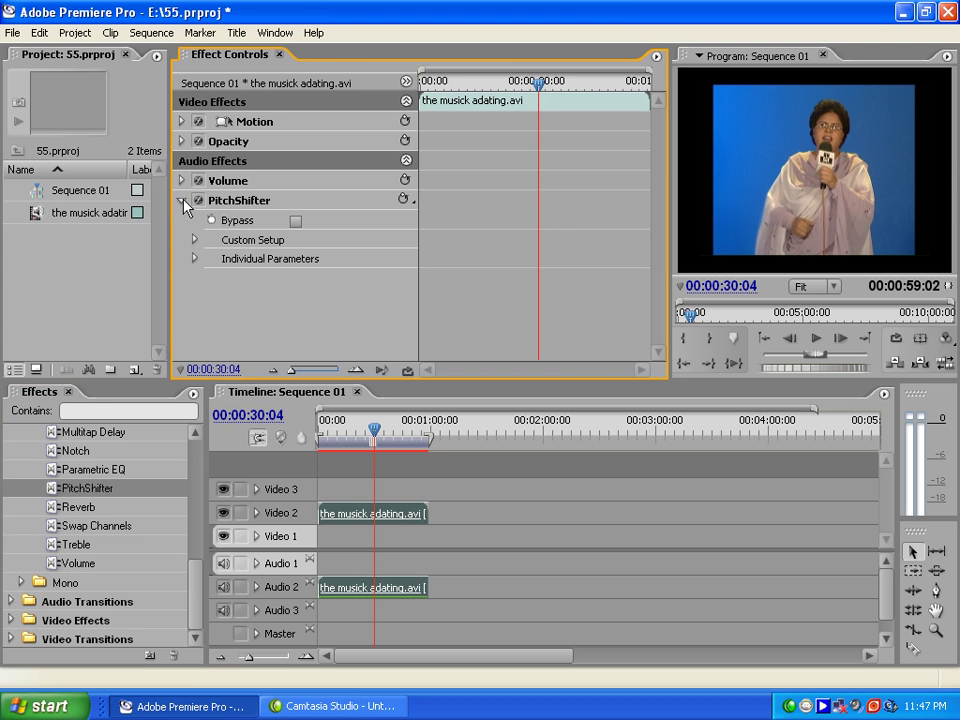
pyautogui.click(194, 243)
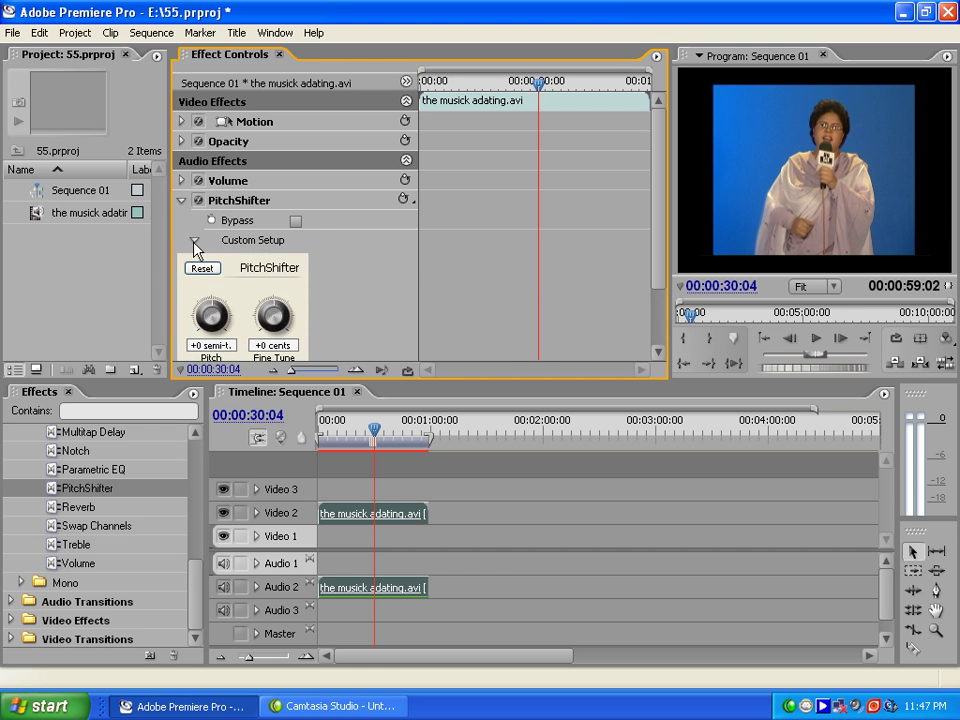
pyautogui.click(194, 243)
pyautogui.click(194, 259)
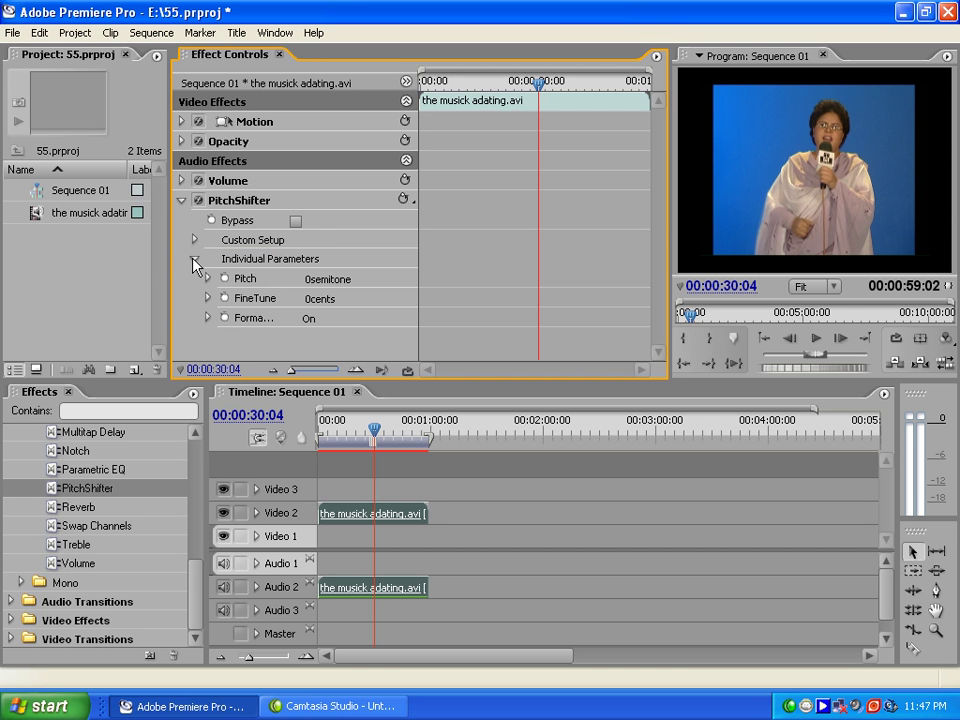
pyautogui.click(207, 279)
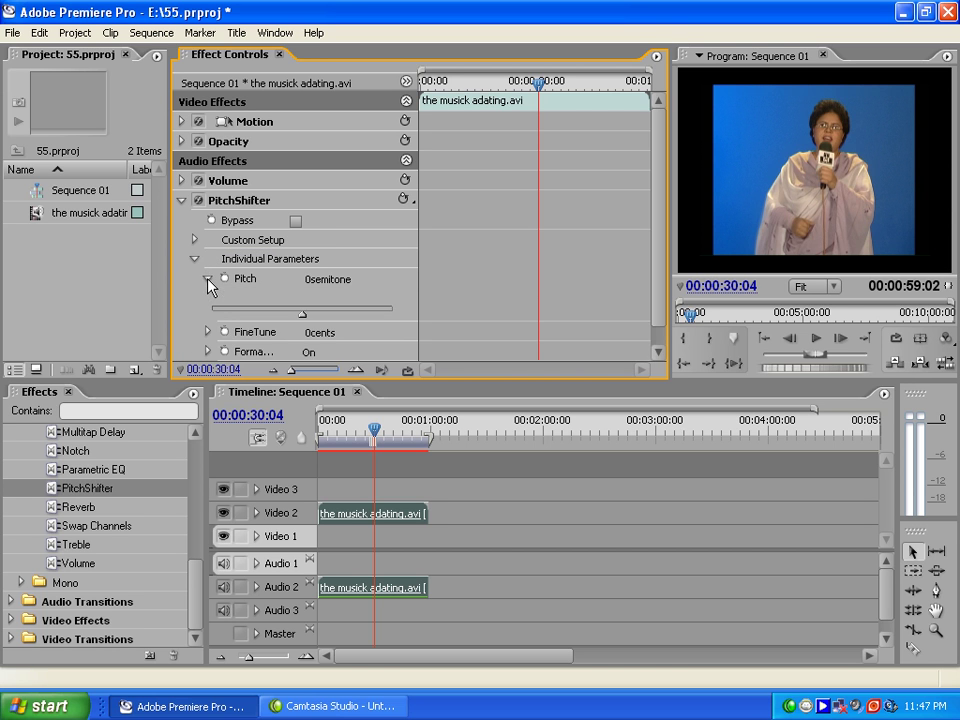
# Raise the PitchShifter's Pitch to 12 semitones and play the sequence from 00:00:17:00 to hear it
pyautogui.click(388, 318)
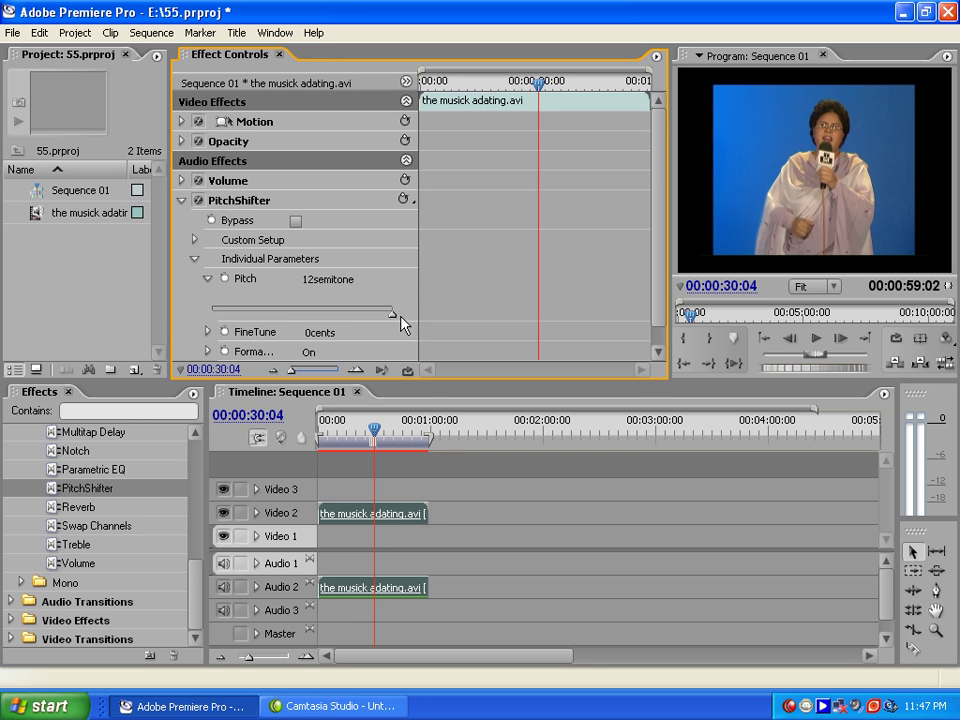
pyautogui.click(349, 428)
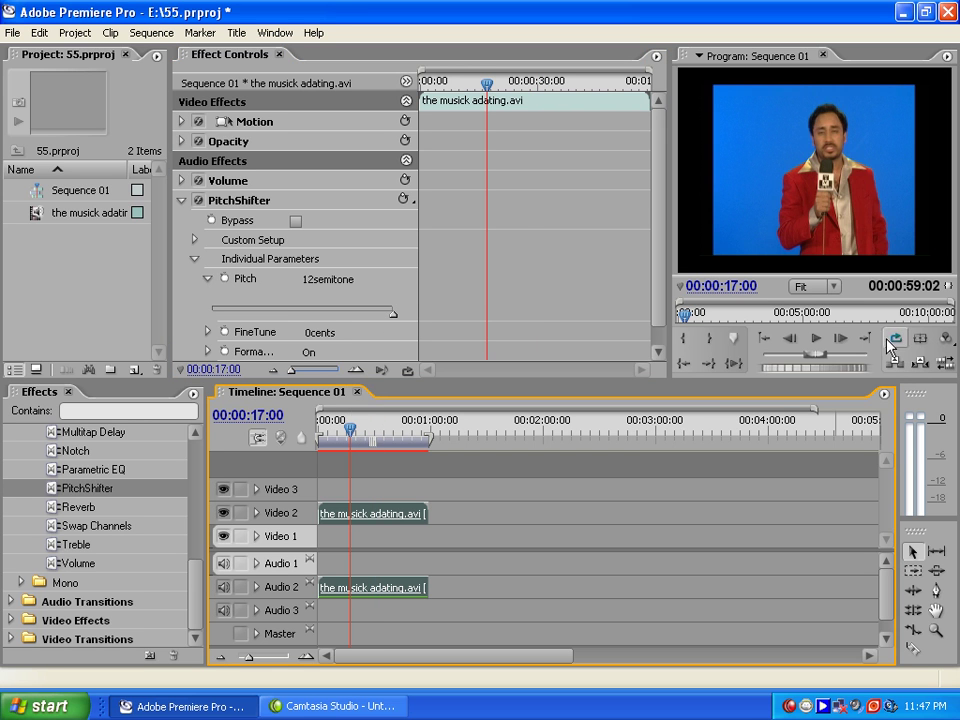
pyautogui.click(816, 340)
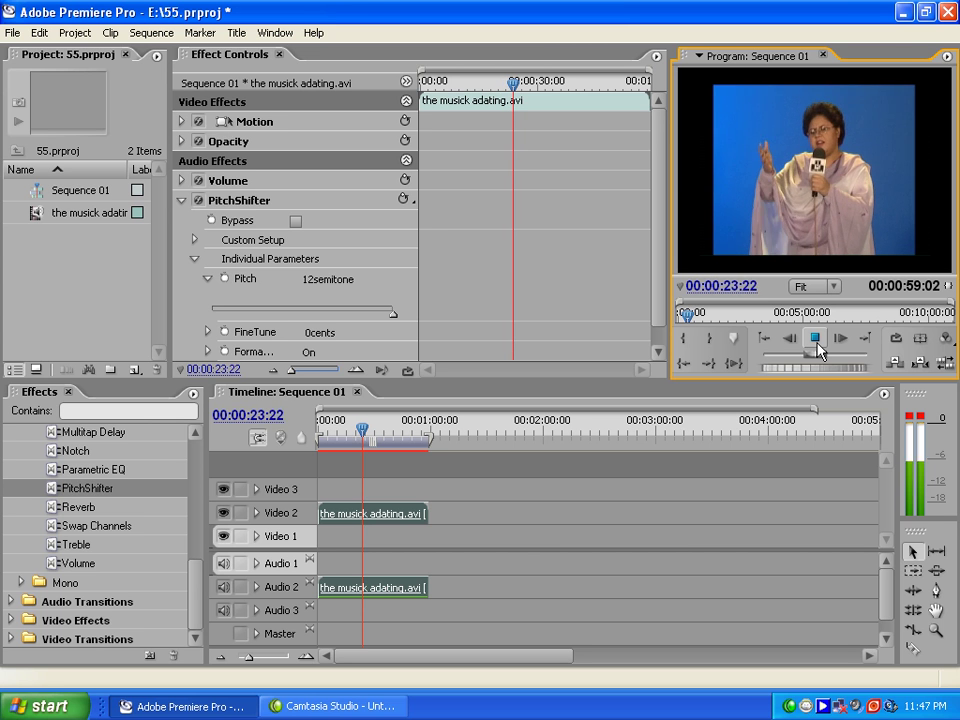
pyautogui.click(817, 340)
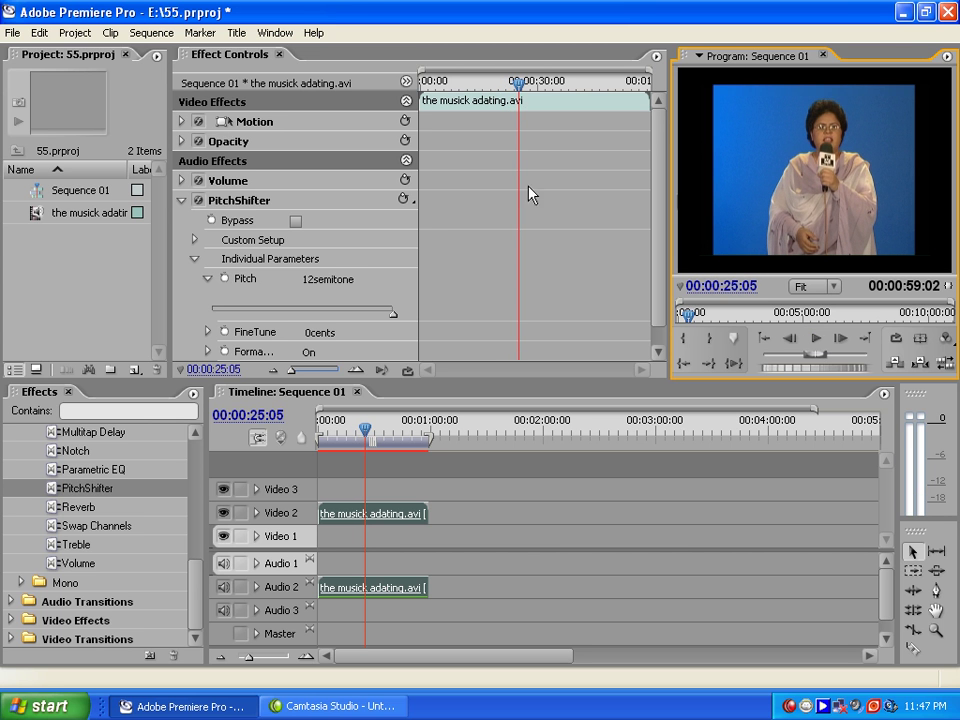
# Lower the PitchShifter's Pitch to -12 semitones and listen, including a replay from 00:00:16:00
pyautogui.scroll(-1, 647, 161)
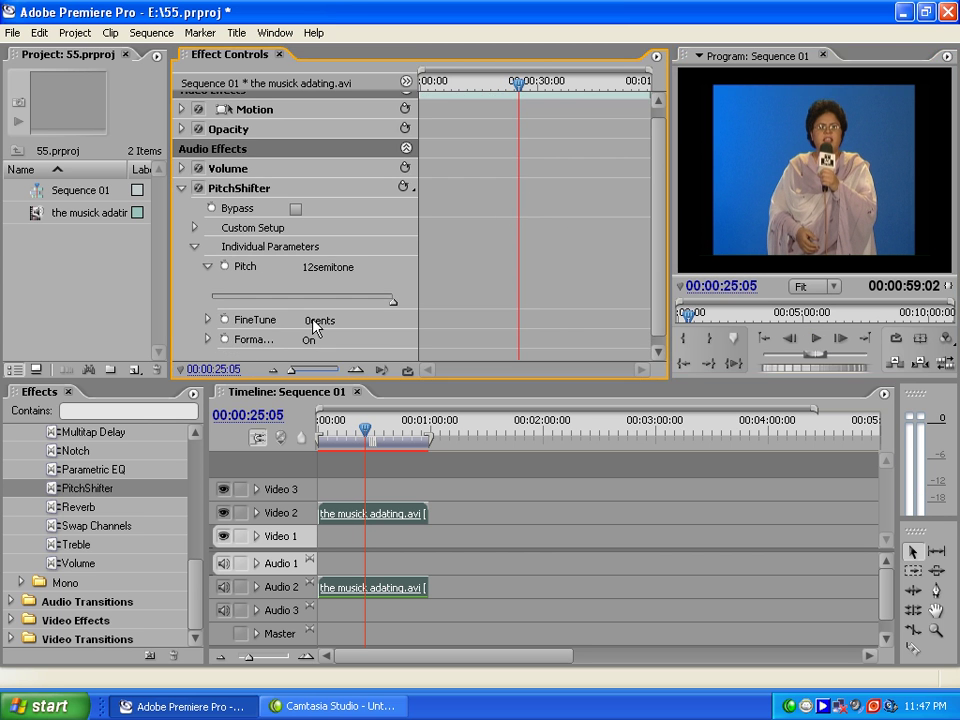
pyautogui.moveTo(272, 311); pyautogui.dragTo(152, 313)
pyautogui.click(817, 340)
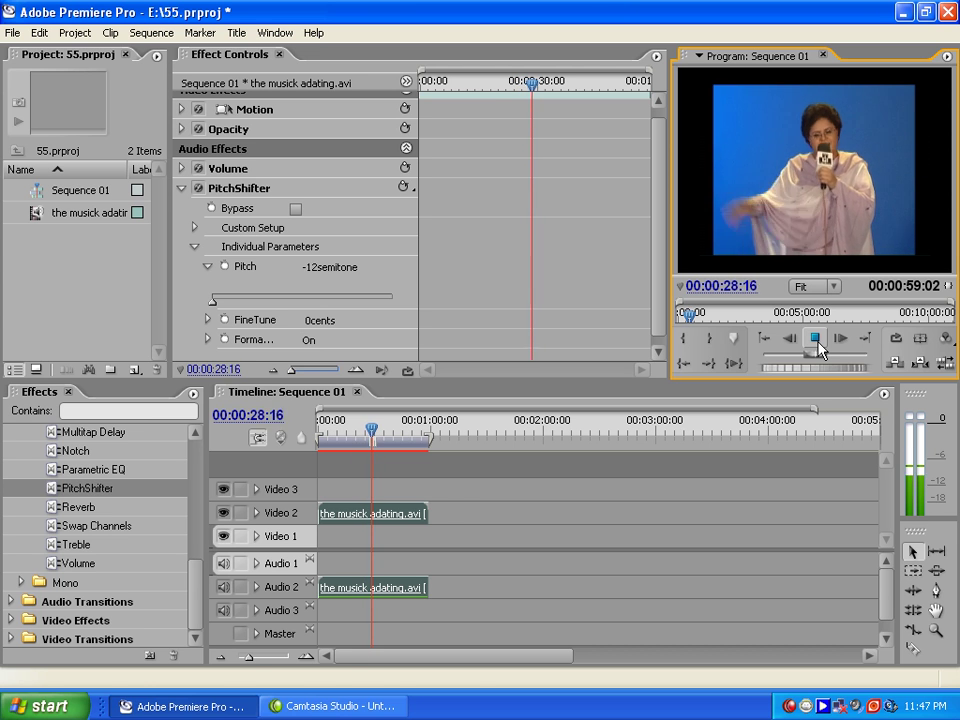
pyautogui.click(817, 340)
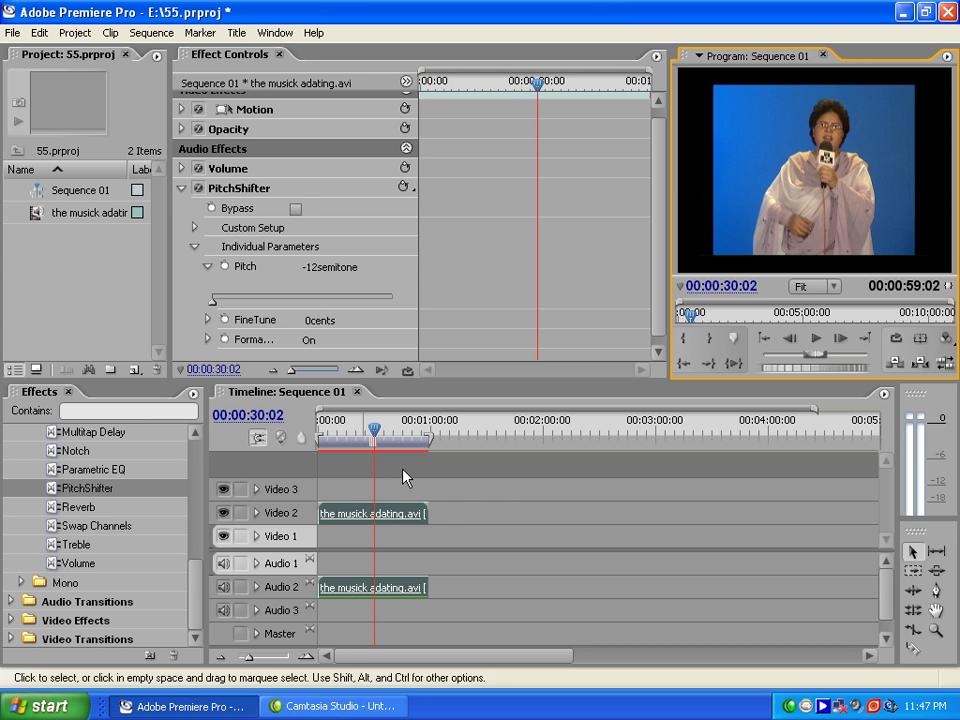
pyautogui.click(348, 428)
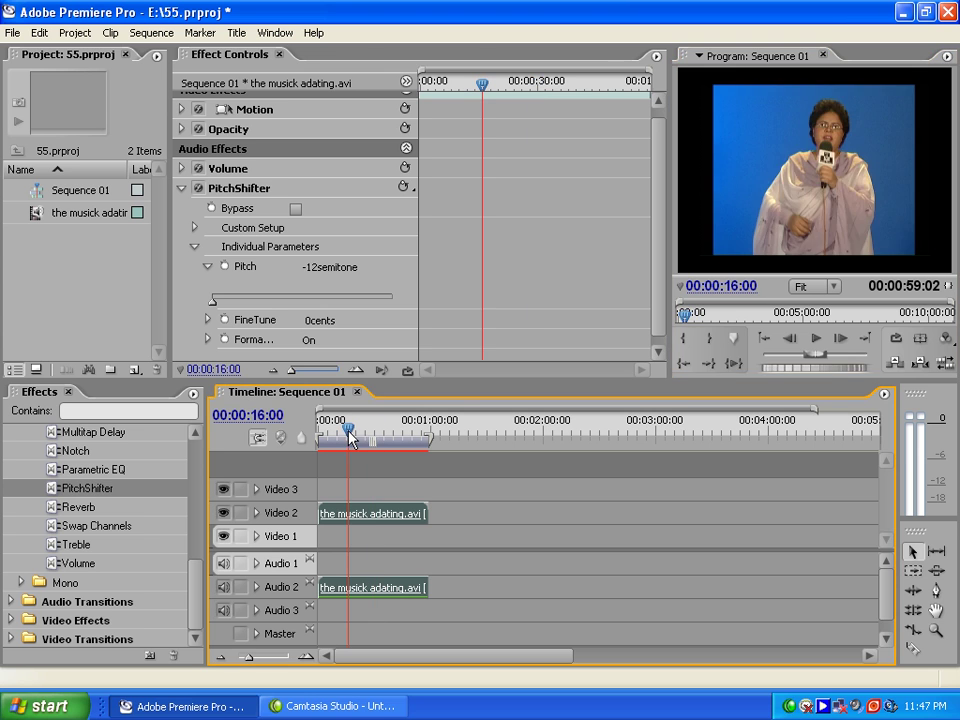
pyautogui.click(819, 345)
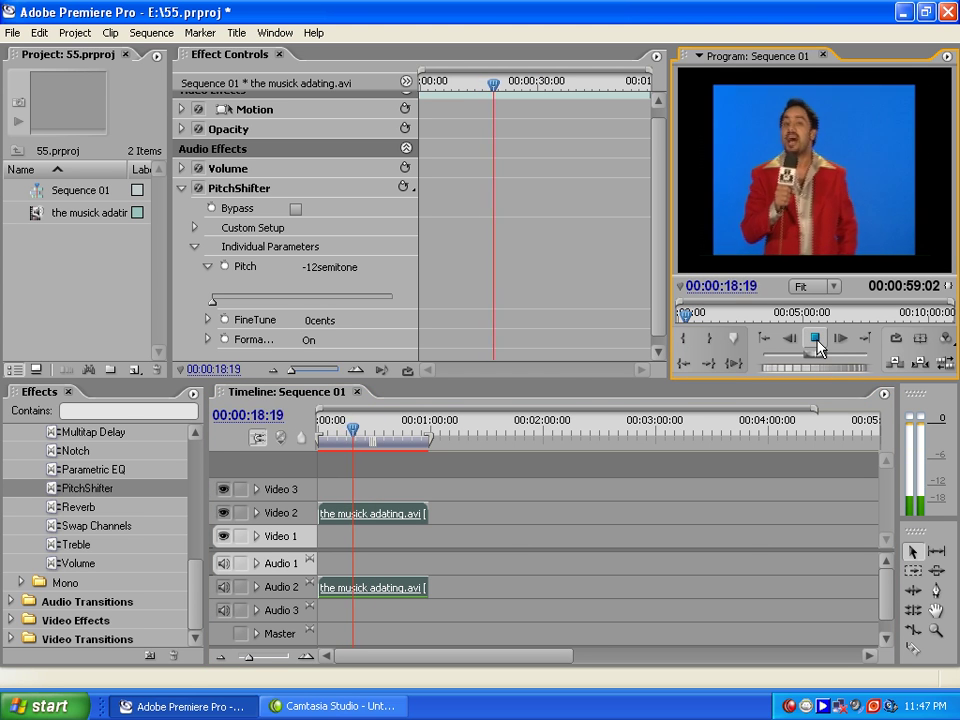
pyautogui.click(817, 340)
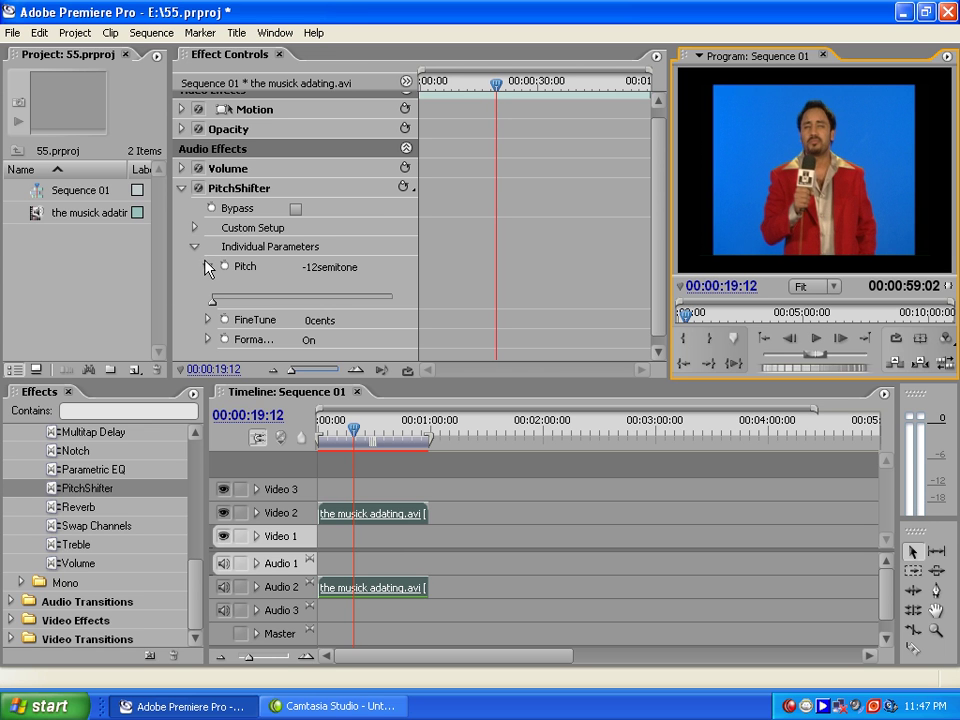
# Reset the clip's Volume effect at 00:00:19:12
pyautogui.click(404, 187)
pyautogui.click(375, 191)
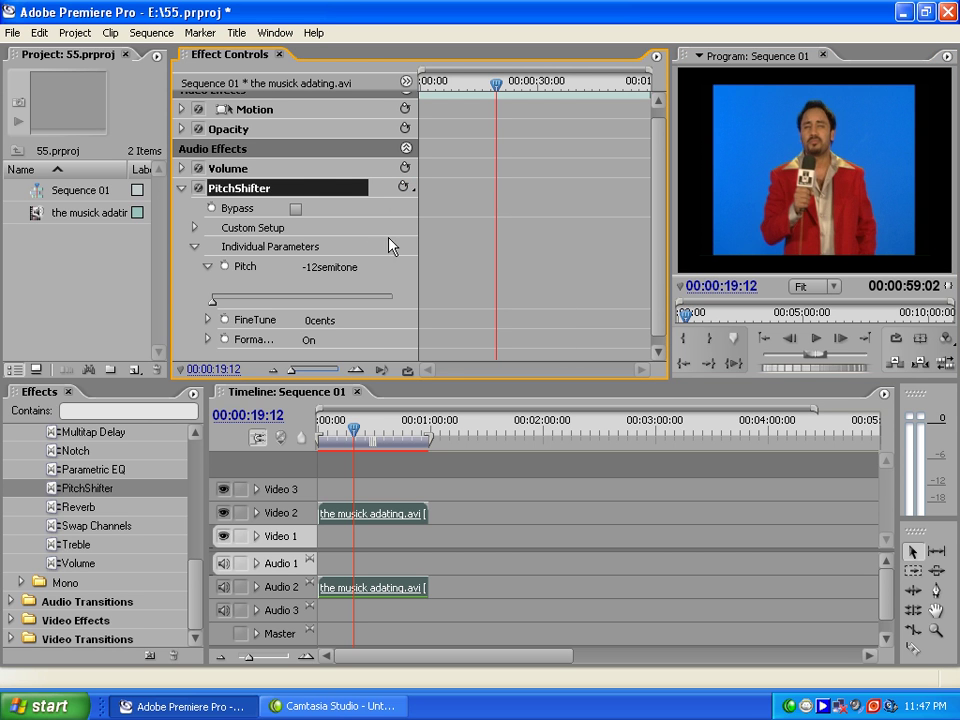
pyautogui.click(465, 224)
pyautogui.click(406, 168)
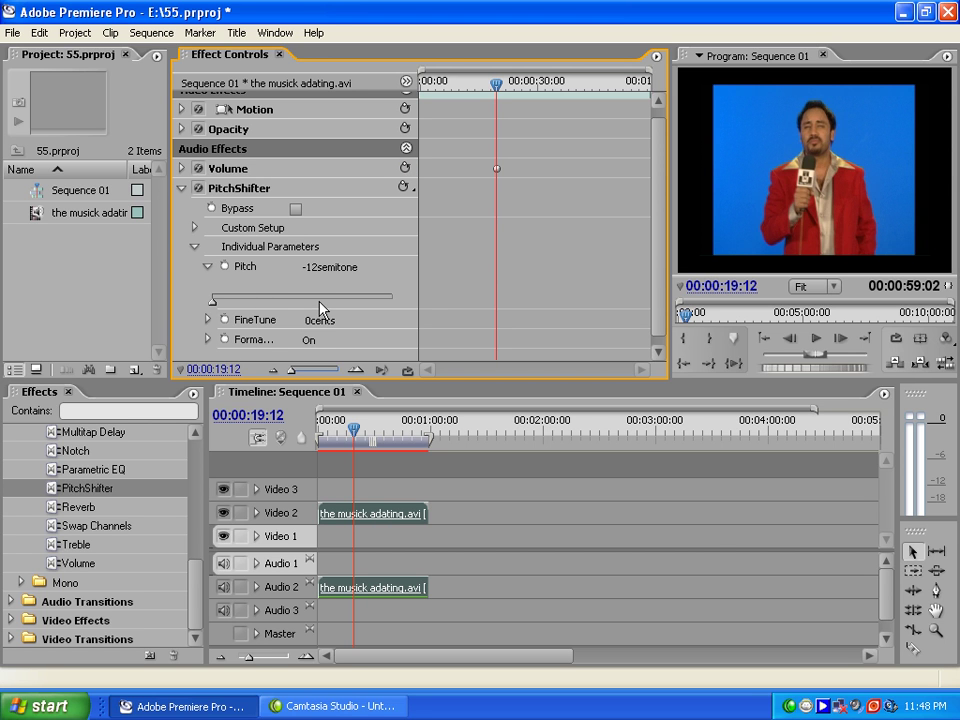
# Restore the PitchShifter effect to its Default preset
pyautogui.click(404, 187)
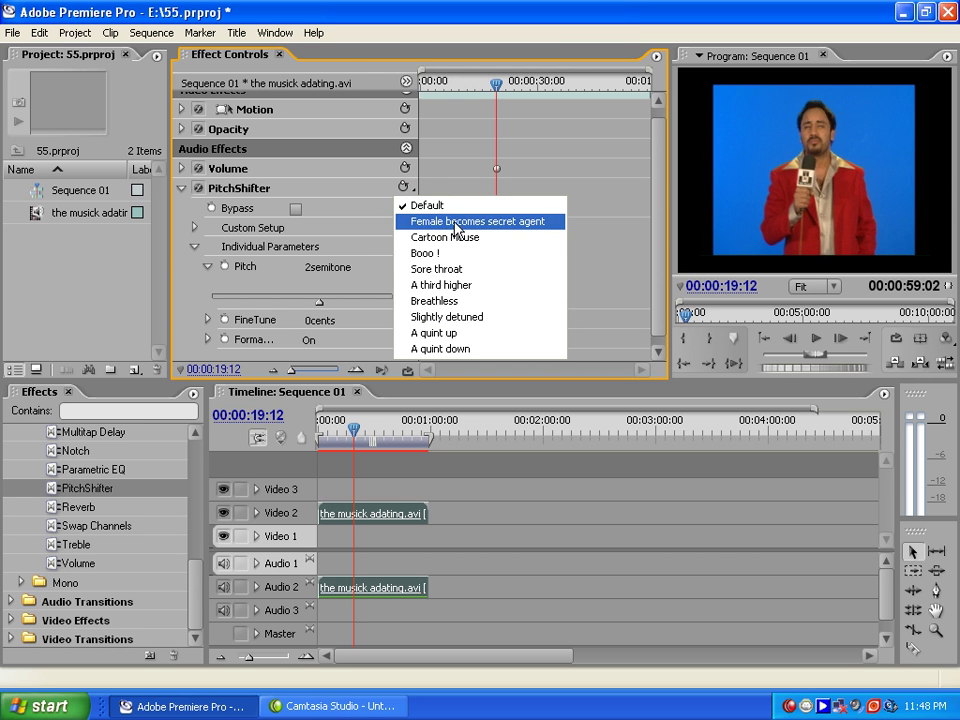
pyautogui.click(454, 208)
pyautogui.click(402, 186)
pyautogui.click(431, 208)
# Choose the "Booo !" preset for the PitchShifter effect and play the sequence to hear it
pyautogui.click(403, 189)
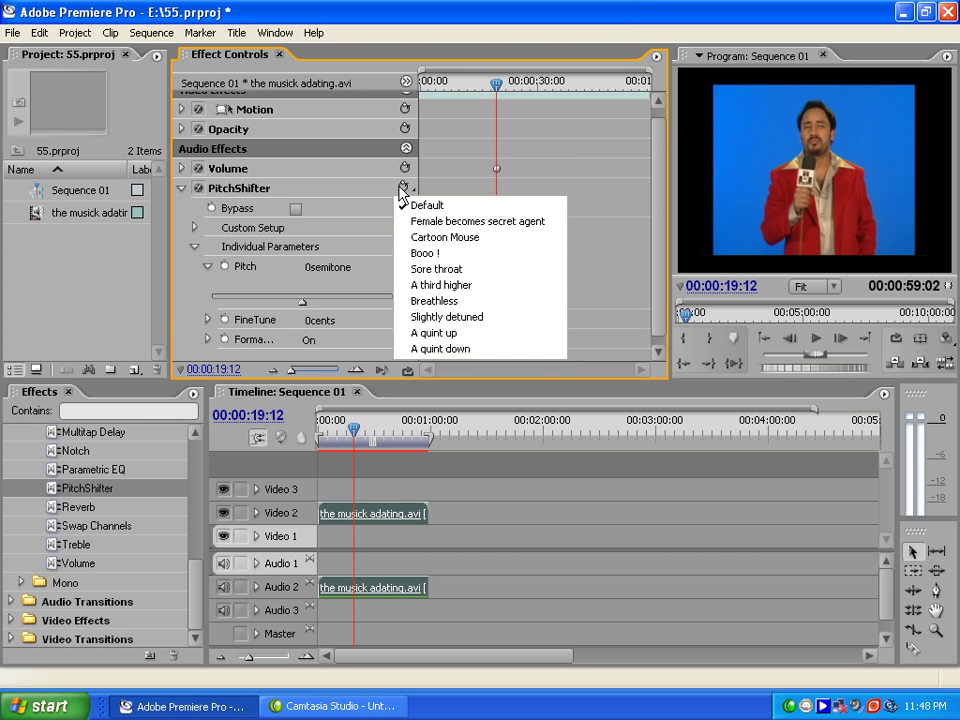
pyautogui.click(491, 264)
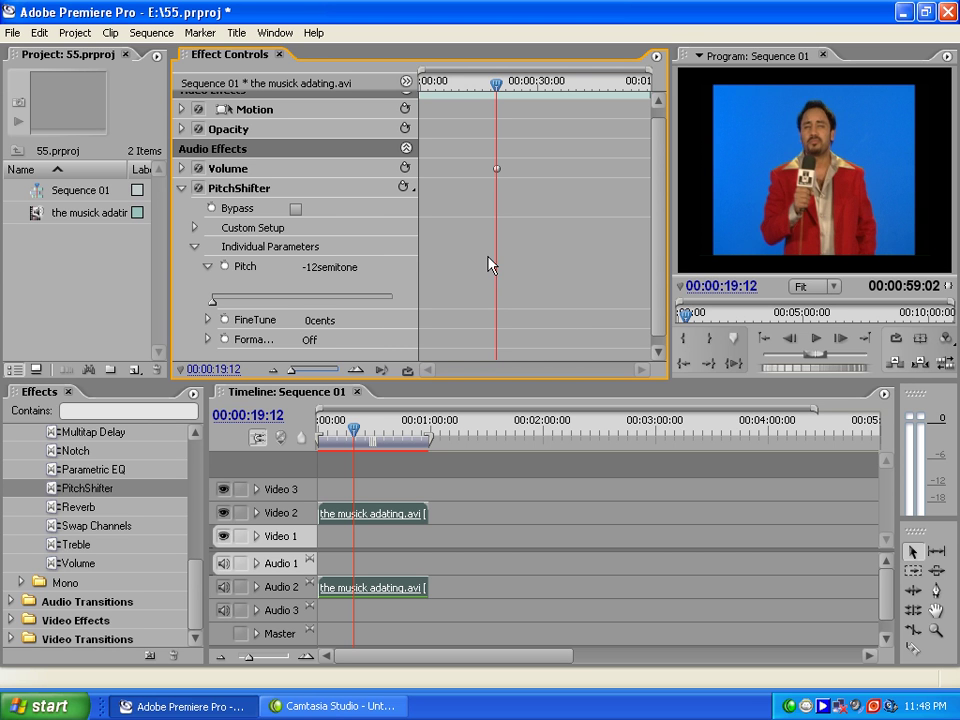
pyautogui.click(817, 340)
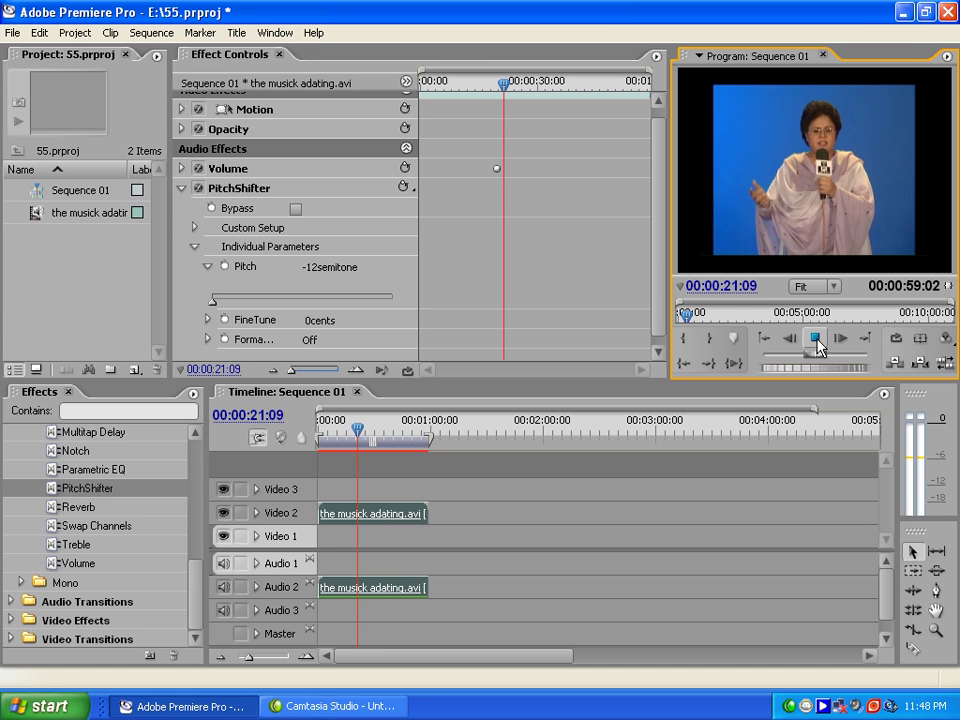
pyautogui.click(817, 340)
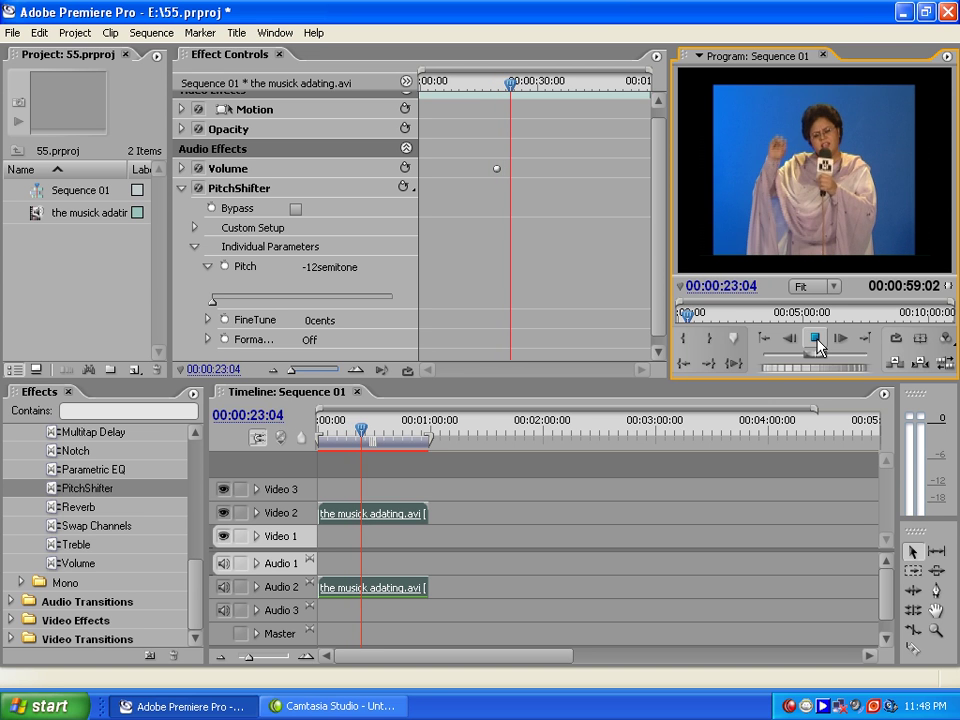
# Switch the PitchShifter effect to the Cartoon Mouse preset and play the sequence from 00:00:12:13
pyautogui.click(406, 188)
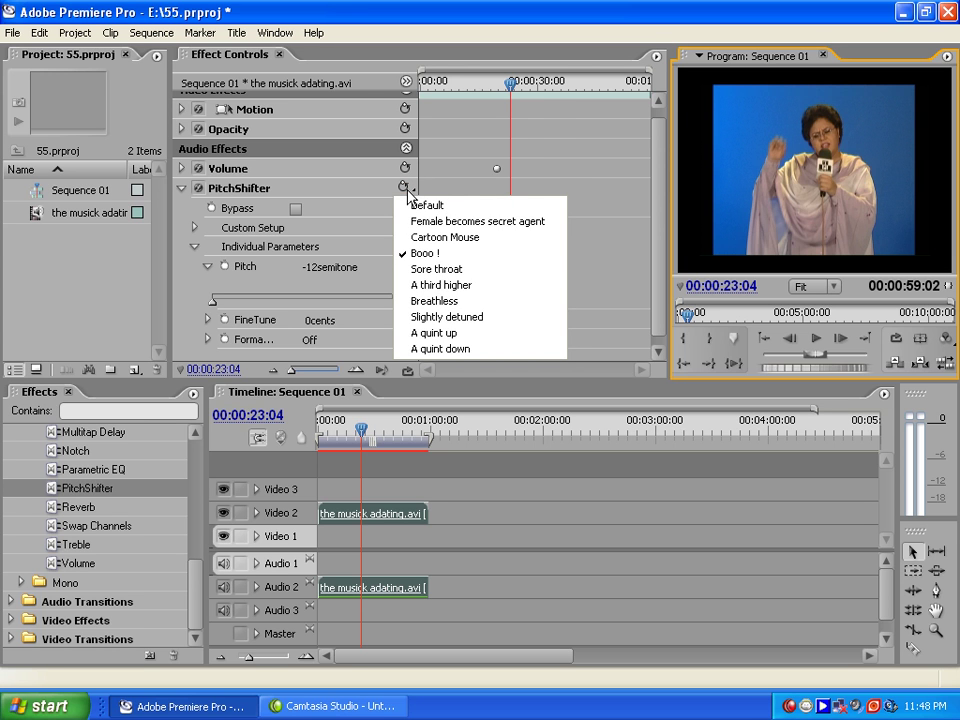
pyautogui.click(483, 240)
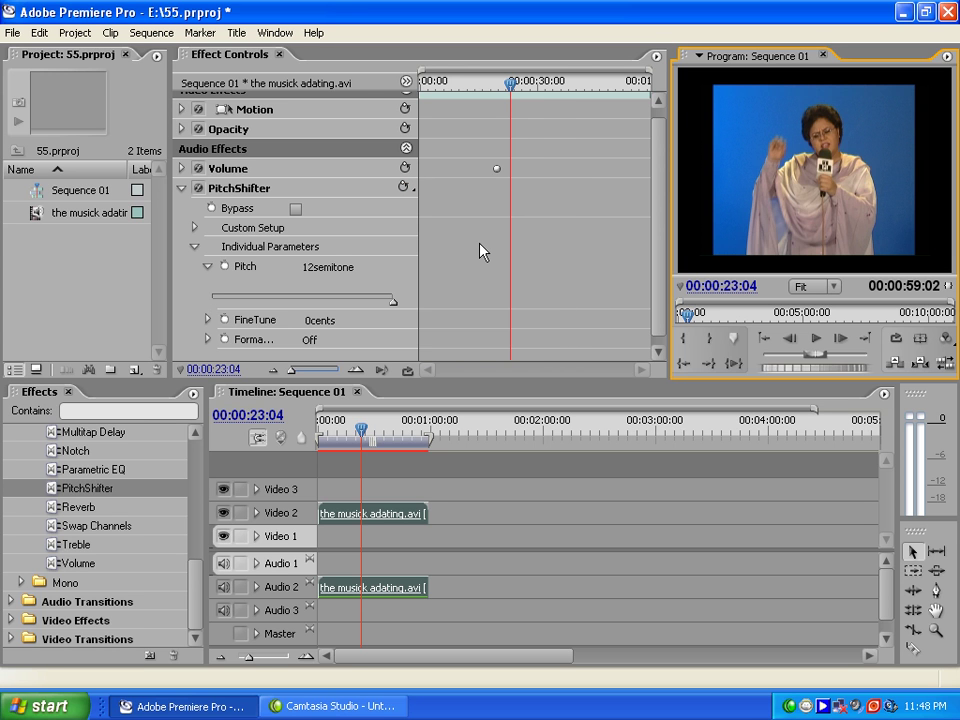
pyautogui.click(342, 422)
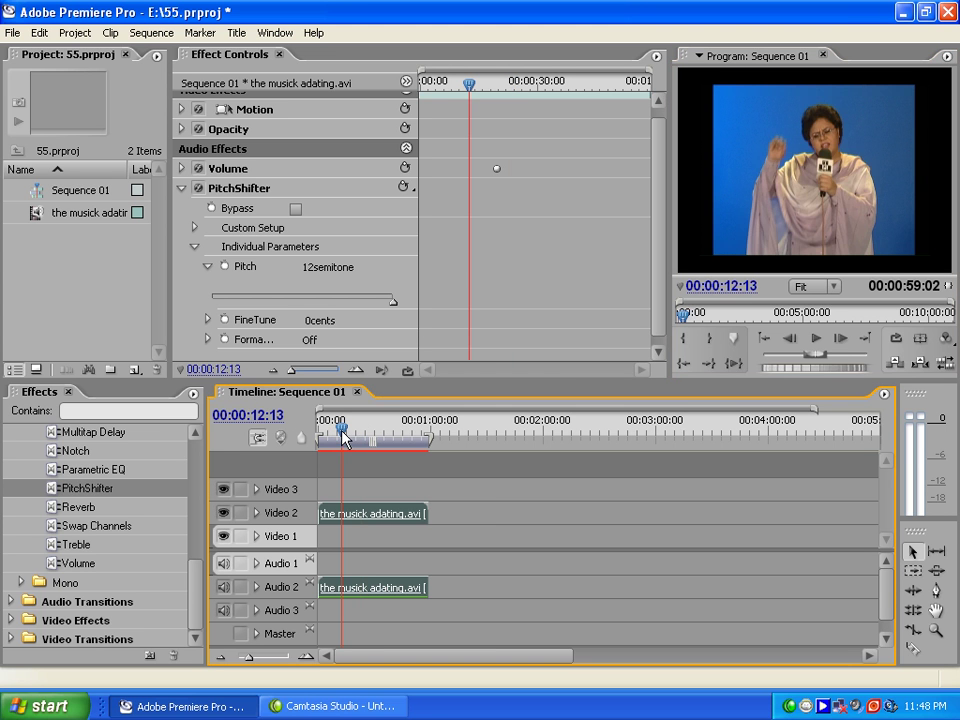
pyautogui.click(822, 341)
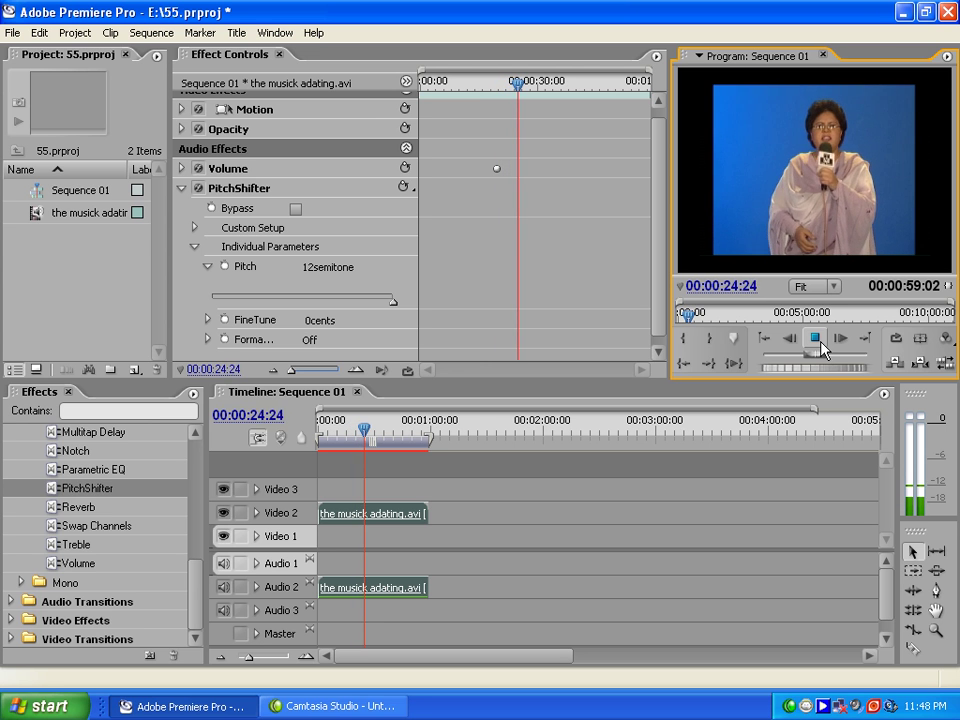
pyautogui.click(823, 348)
# Switch the PitchShifter effect to the Breathless preset and play the sequence from 00:00:15:13
pyautogui.click(404, 187)
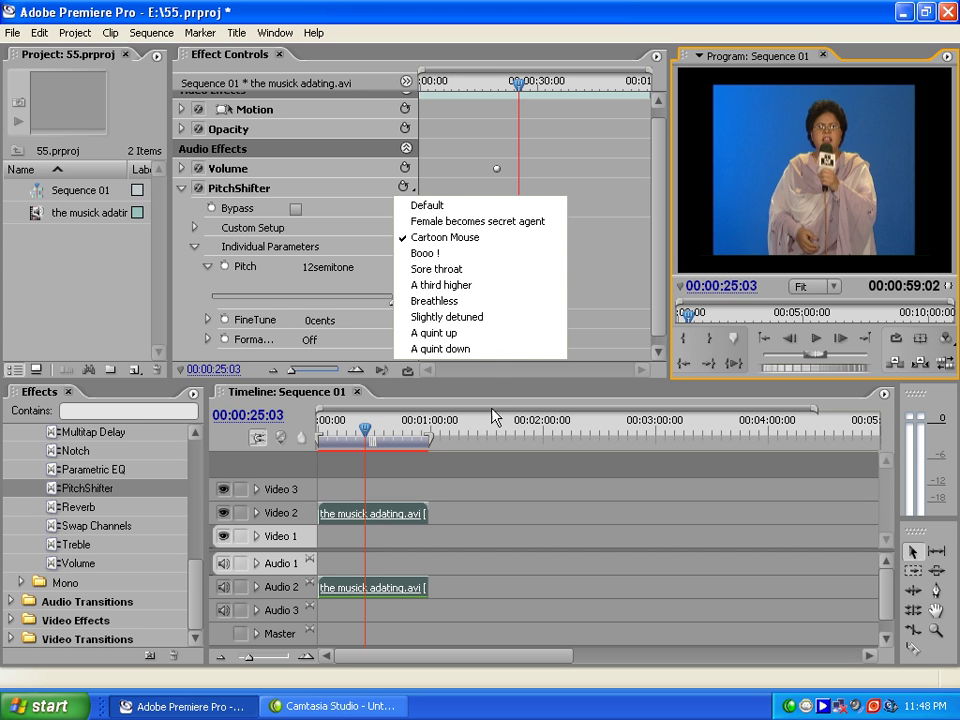
pyautogui.click(483, 302)
pyautogui.moveTo(367, 445); pyautogui.dragTo(347, 443)
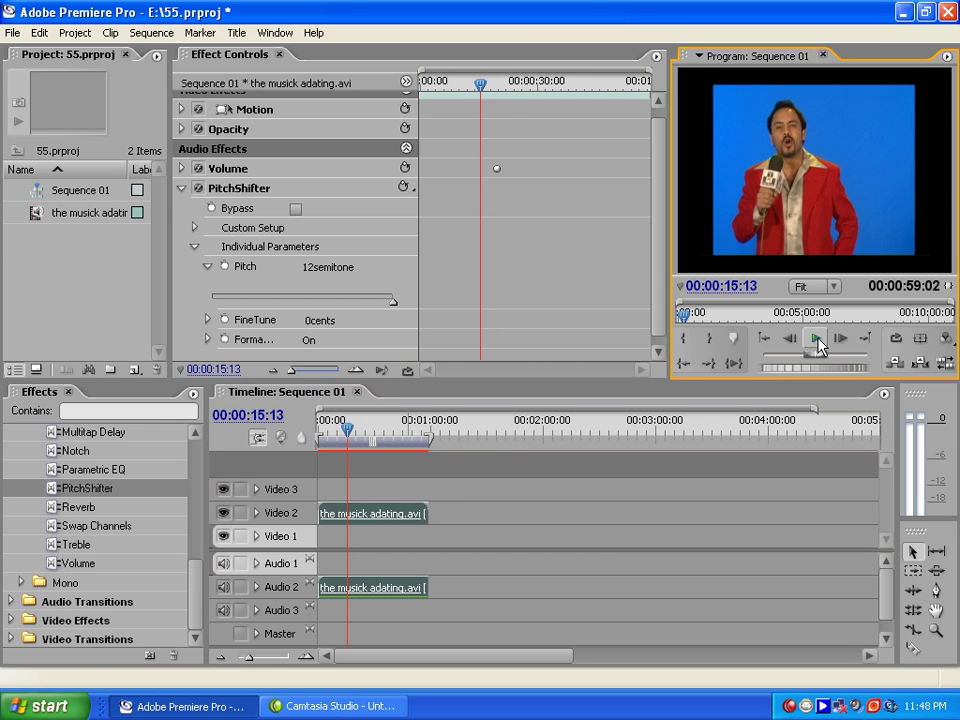
pyautogui.click(816, 338)
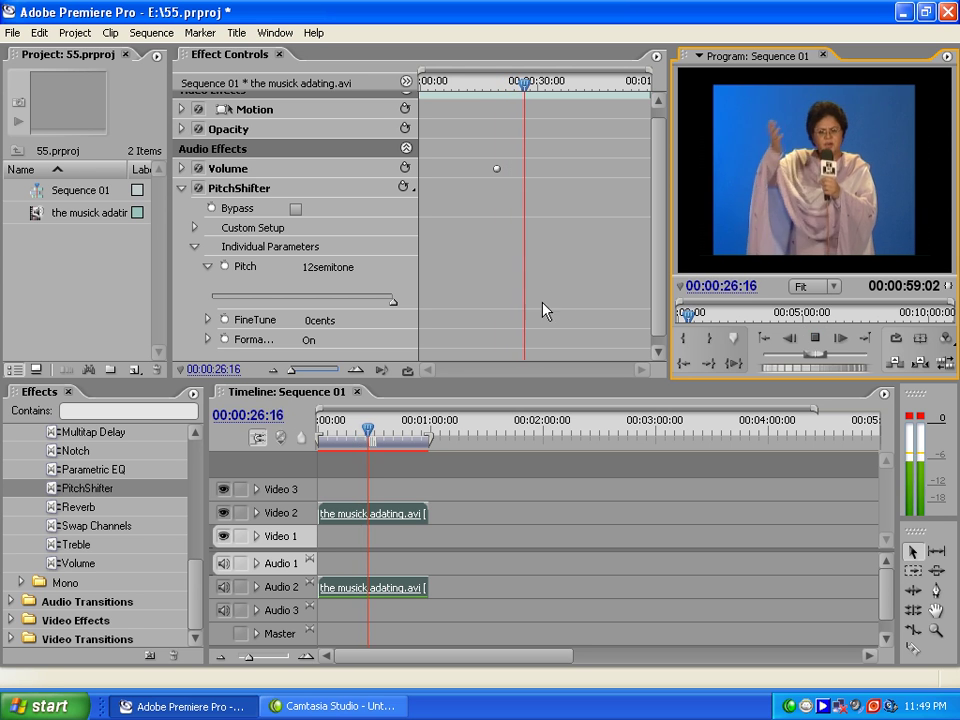
pyautogui.click(815, 338)
# Apply the "A quint down" preset to the PitchShifter effect and play the sequence to hear it
pyautogui.click(403, 187)
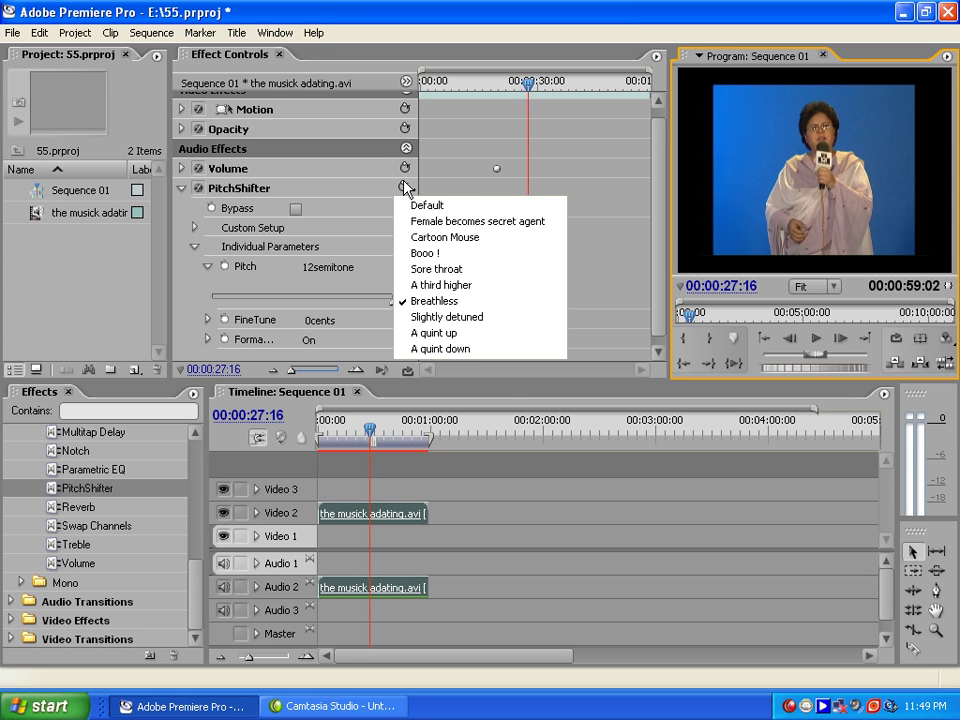
pyautogui.click(505, 349)
pyautogui.click(818, 342)
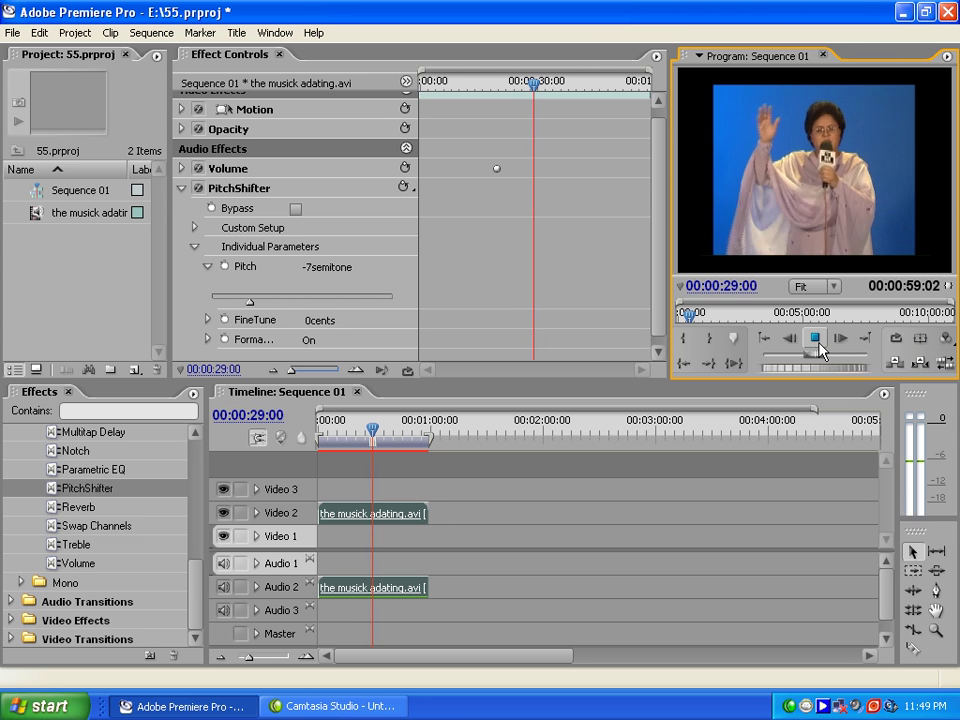
pyautogui.click(817, 340)
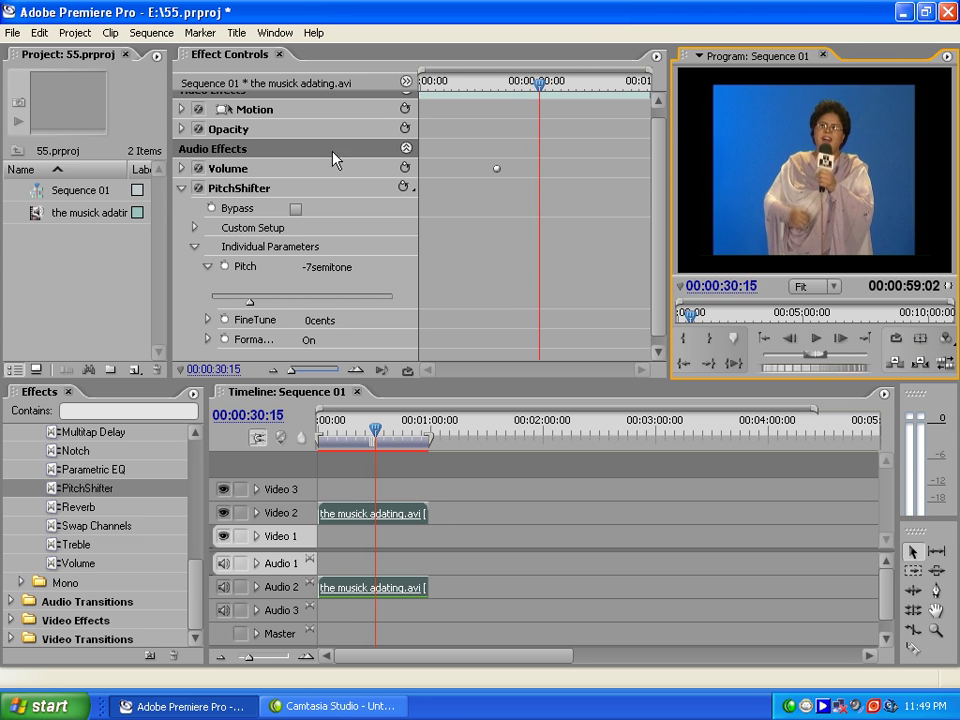
# Return the PitchShifter to its Default preset and expand its FineTune and Formant parameters to show their sliders
pyautogui.click(398, 188)
pyautogui.click(460, 206)
pyautogui.moveTo(656, 172); pyautogui.dragTo(656, 246)
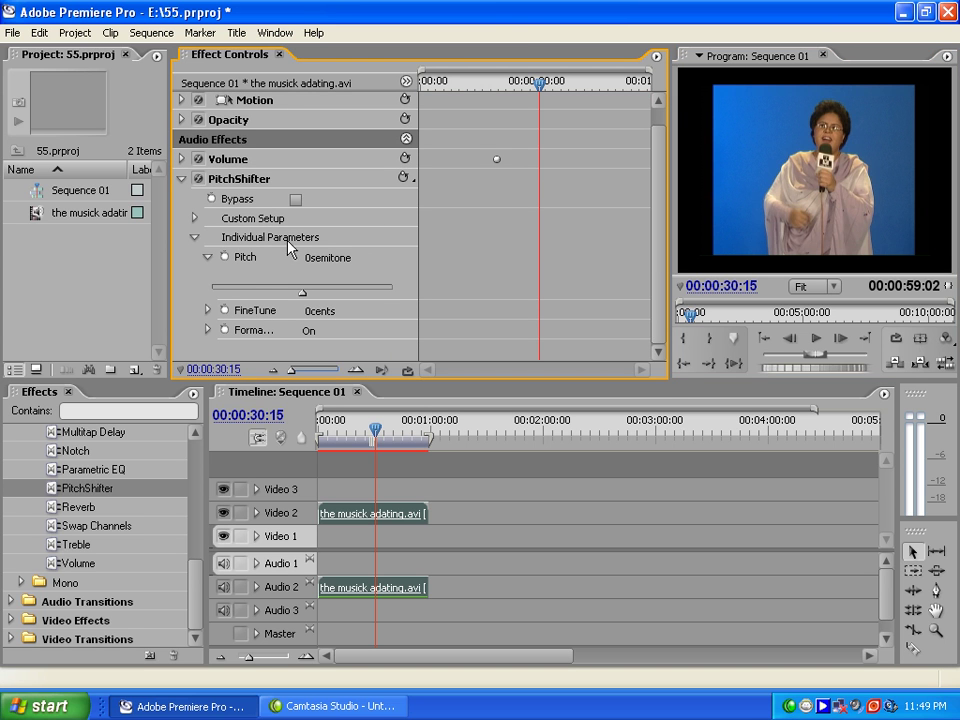
pyautogui.click(208, 311)
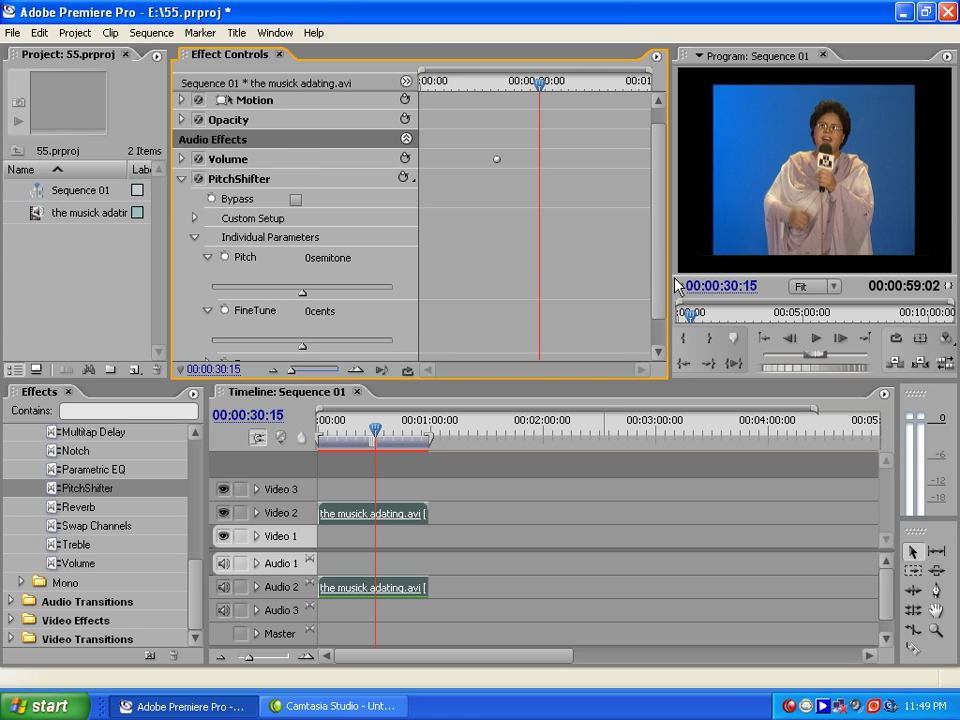
pyautogui.click(659, 352)
pyautogui.click(206, 330)
pyautogui.moveTo(658, 223); pyautogui.dragTo(654, 289)
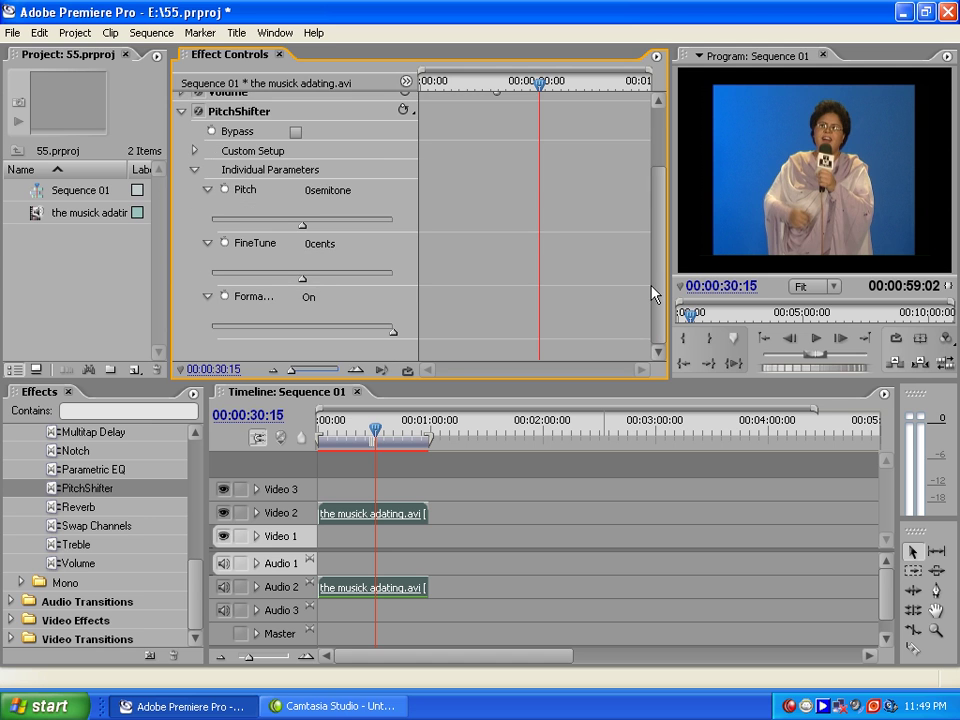
# Collapse the PitchShifter effect's settings and delete the effect from the musick adating.avi clip
pyautogui.click(181, 112)
pyautogui.click(256, 203)
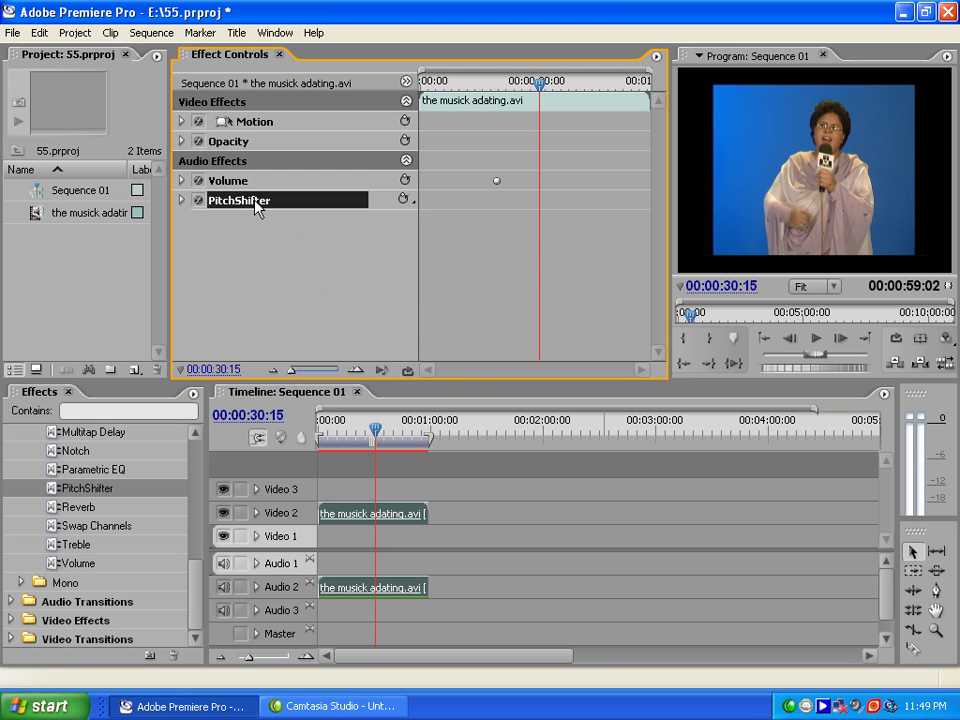
pyautogui.press('Delete')
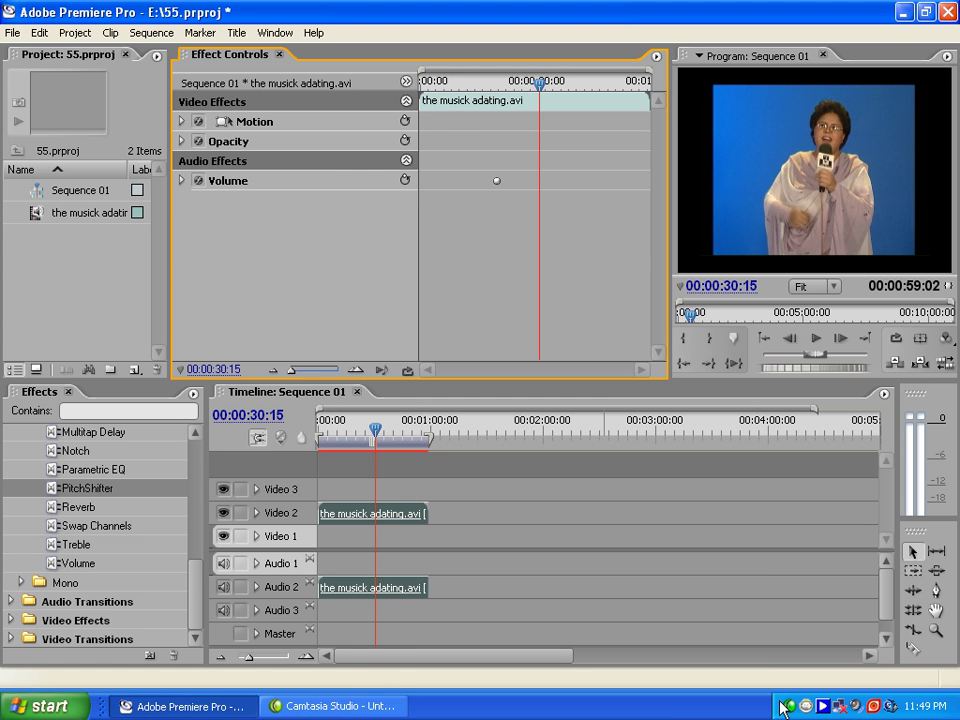